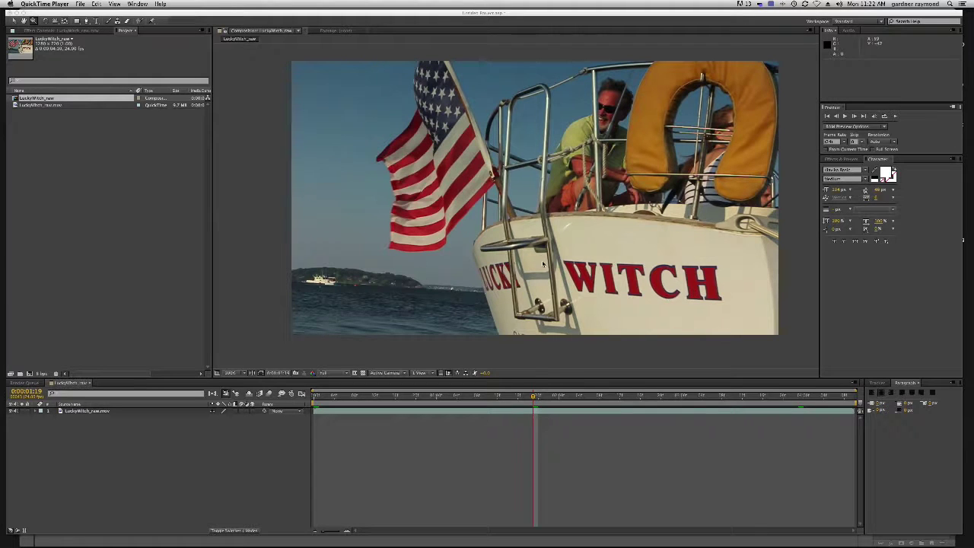
# Step: Scrub to 0:00:02:07, where WITCH is fully visible, and start the work area there
pyautogui.moveTo(535, 397); pyautogui.dragTo(433, 403)
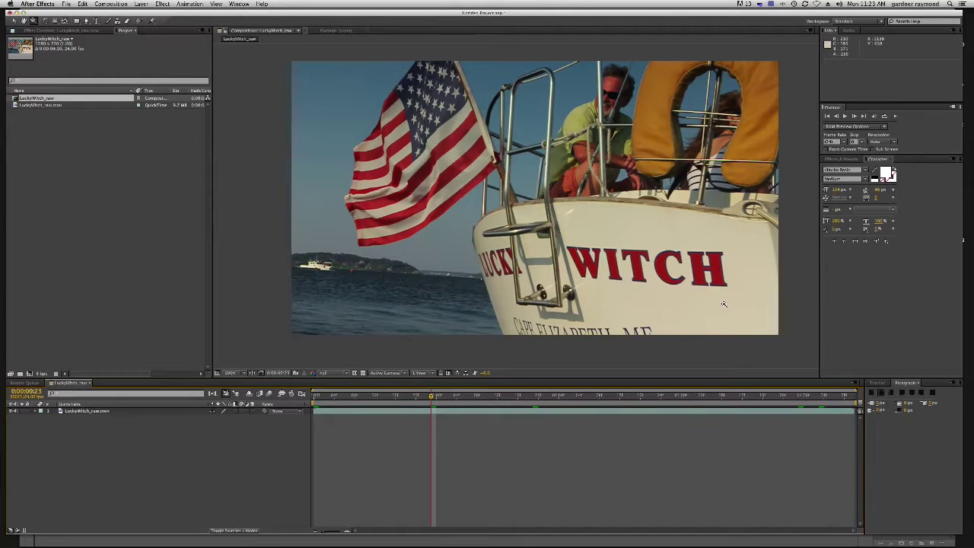
pyautogui.moveTo(432, 397); pyautogui.dragTo(596, 397)
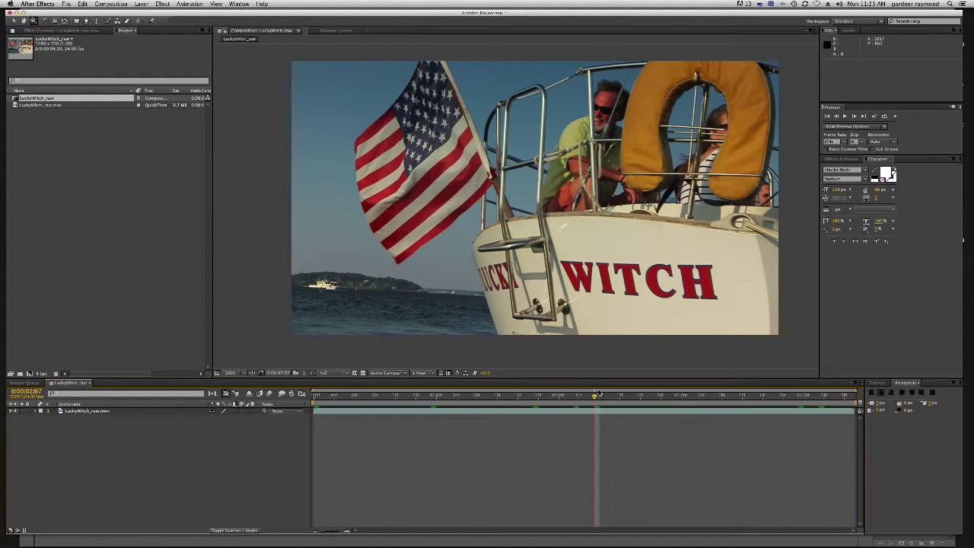
pyautogui.press('b')
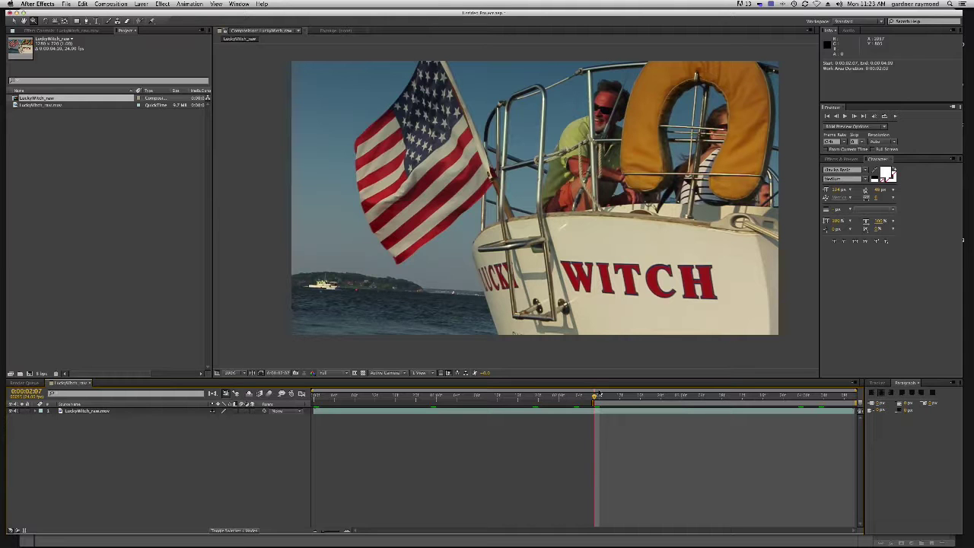
# Step: End the work area at 0:00:02:07 for a one-frame range and add LuckyWitch_raw to the Render Queue
pyautogui.press('n')
pyautogui.moveTo(597, 397); pyautogui.dragTo(596, 396)
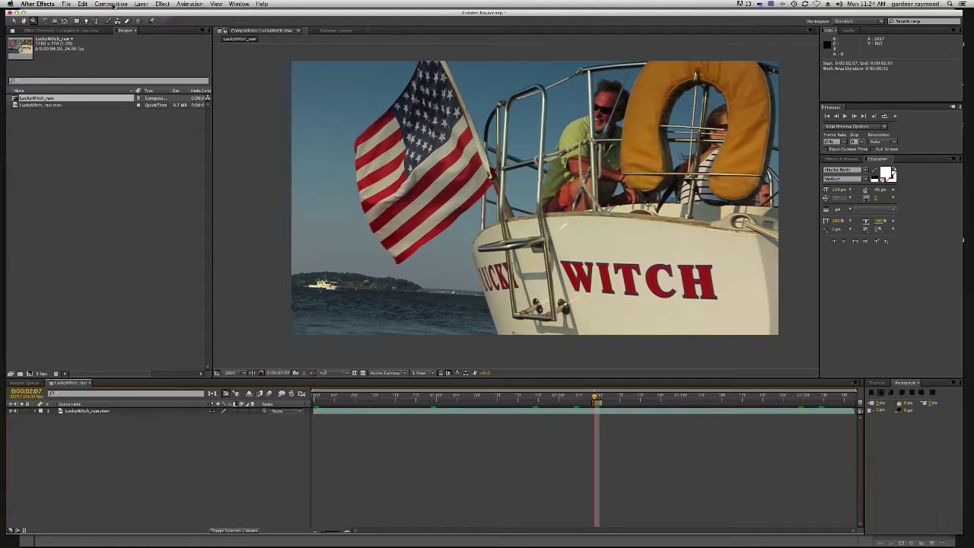
pyautogui.click(111, 4)
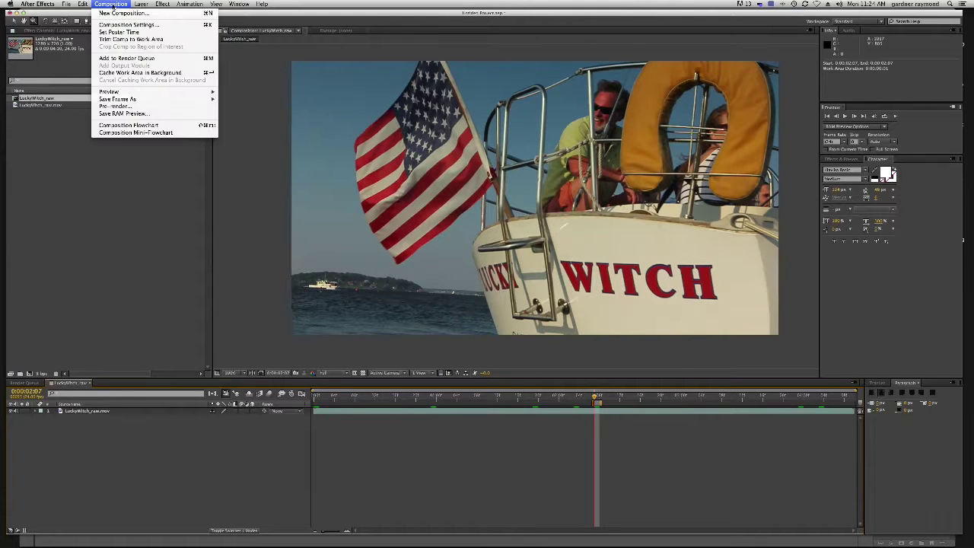
pyautogui.click(134, 59)
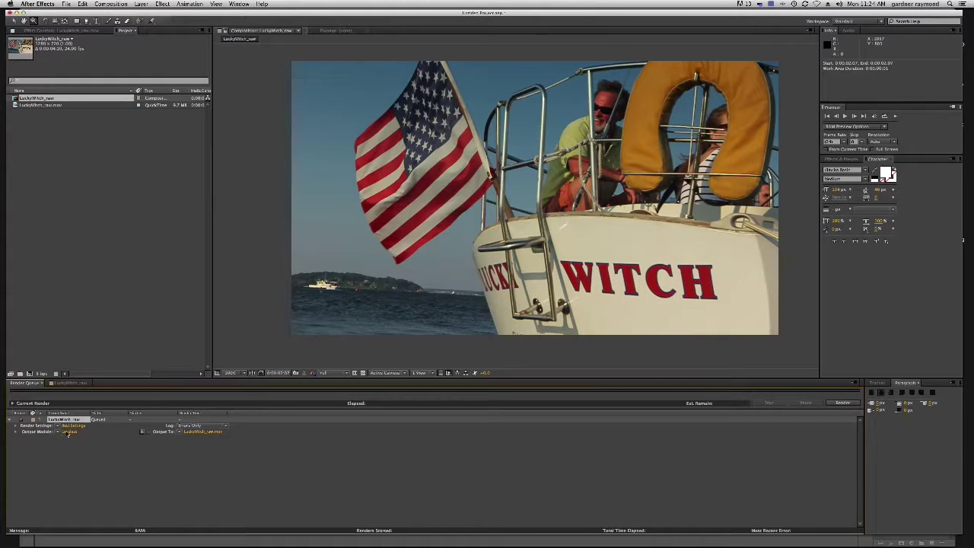
# Step: Set the queued render's output module to TIFF Sequence with RGB channels
pyautogui.click(68, 431)
pyautogui.moveTo(167, 47); pyautogui.dragTo(212, 91)
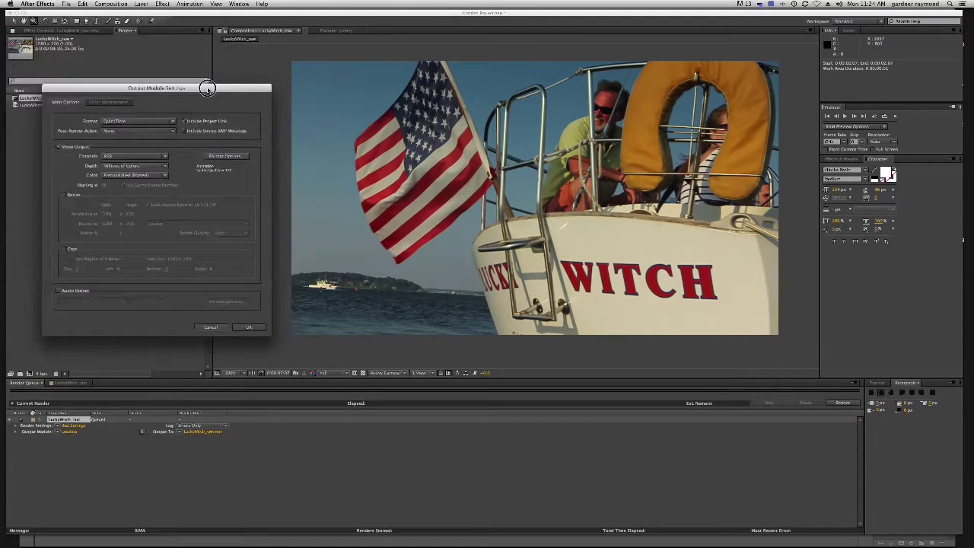
pyautogui.click(176, 124)
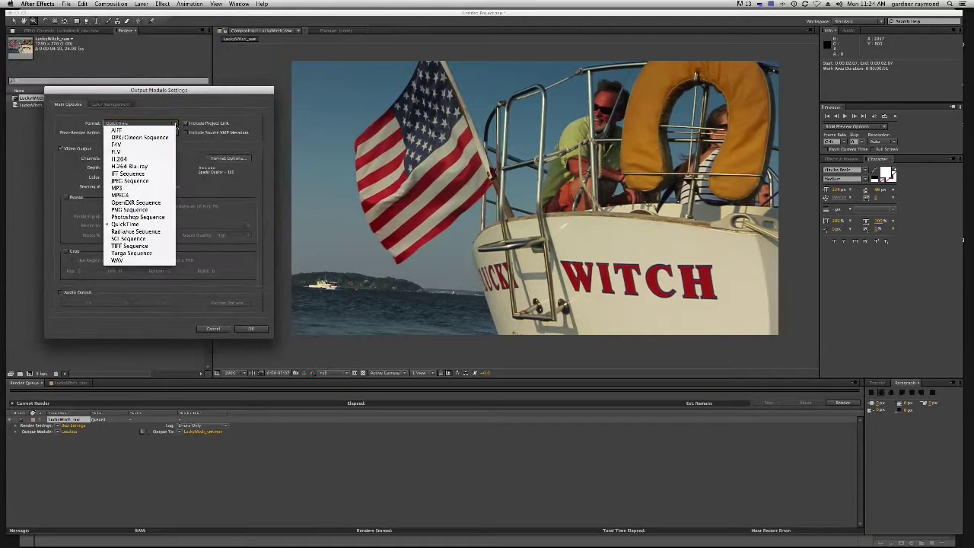
pyautogui.click(154, 246)
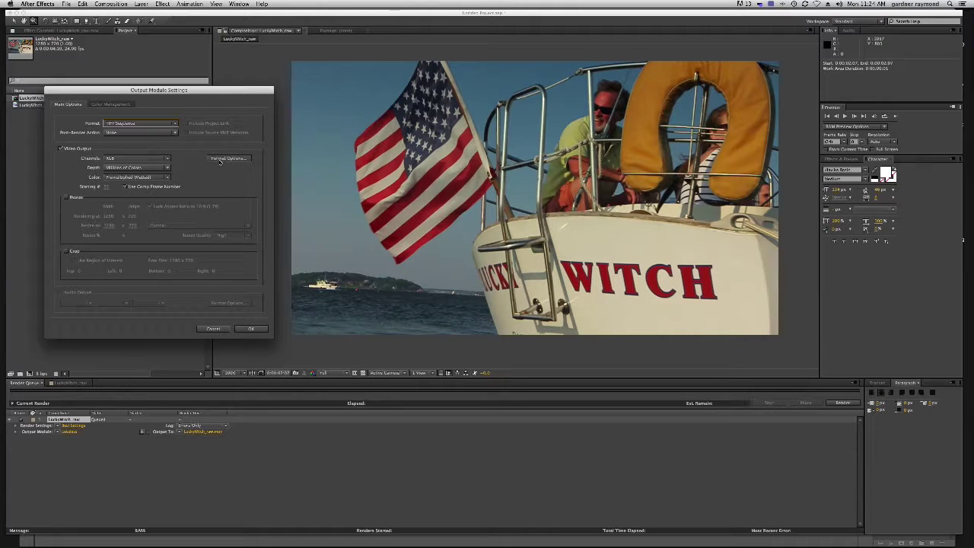
pyautogui.click(169, 159)
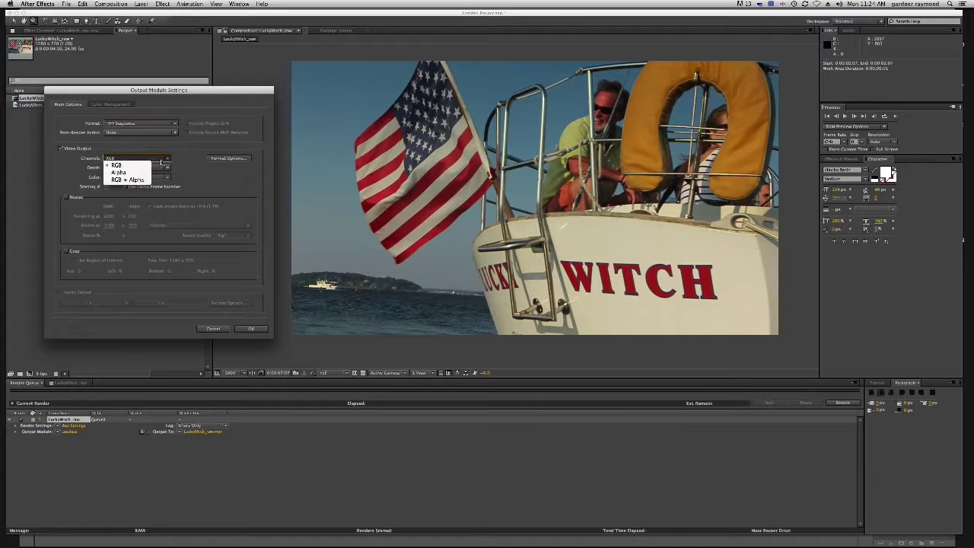
pyautogui.click(118, 165)
pyautogui.click(251, 328)
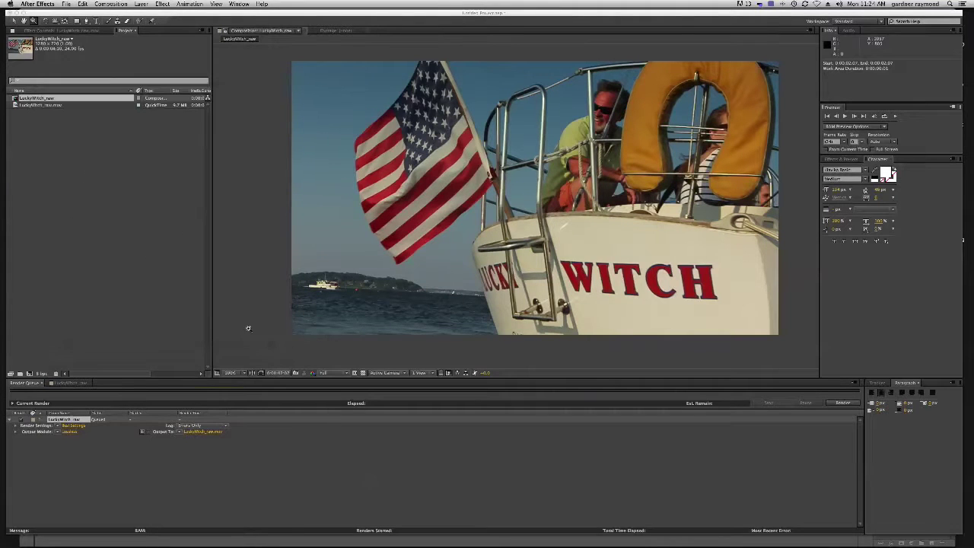
pyautogui.click(206, 431)
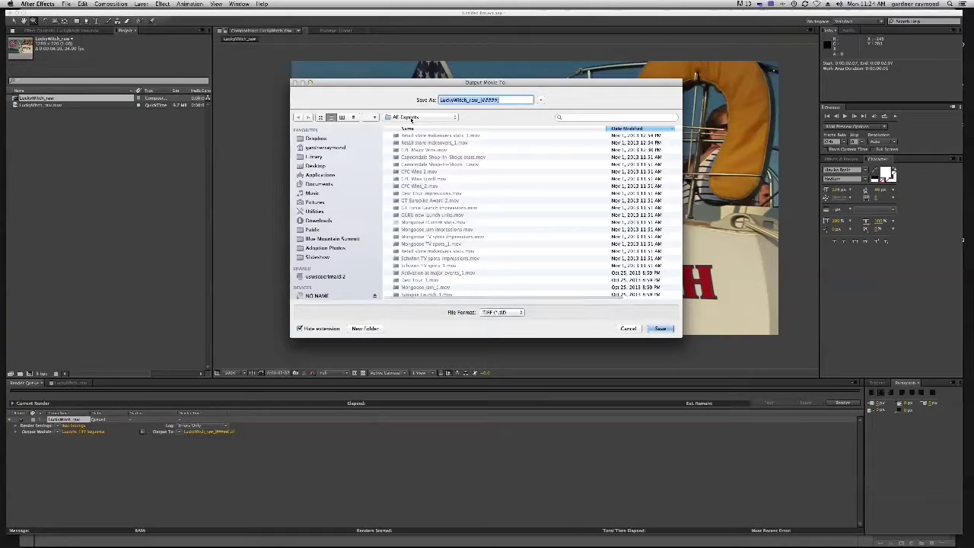
# Step: Output to Documents > Consequence Docs > Blog > Tutorials > LuckyWitch_still and render the single TIFF frame
pyautogui.click(319, 185)
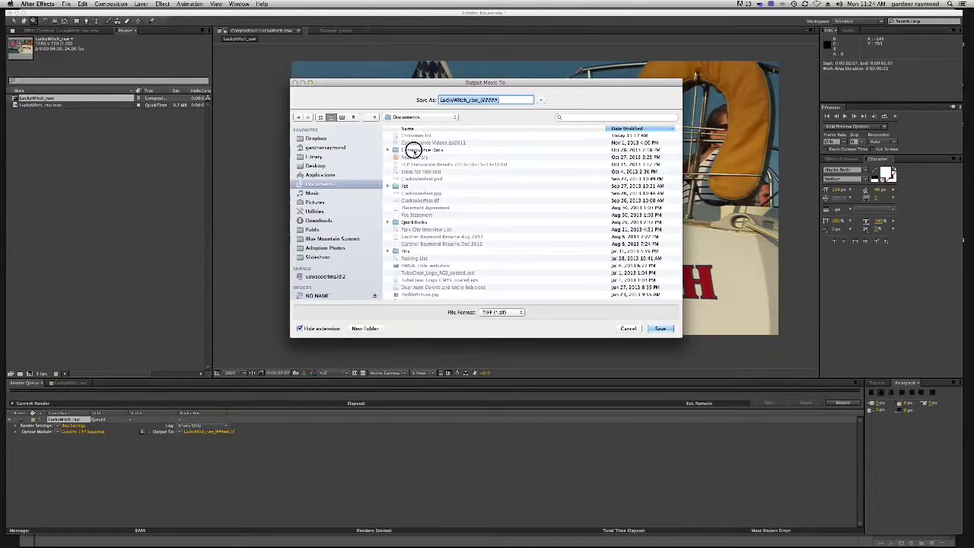
pyautogui.doubleClick(417, 150)
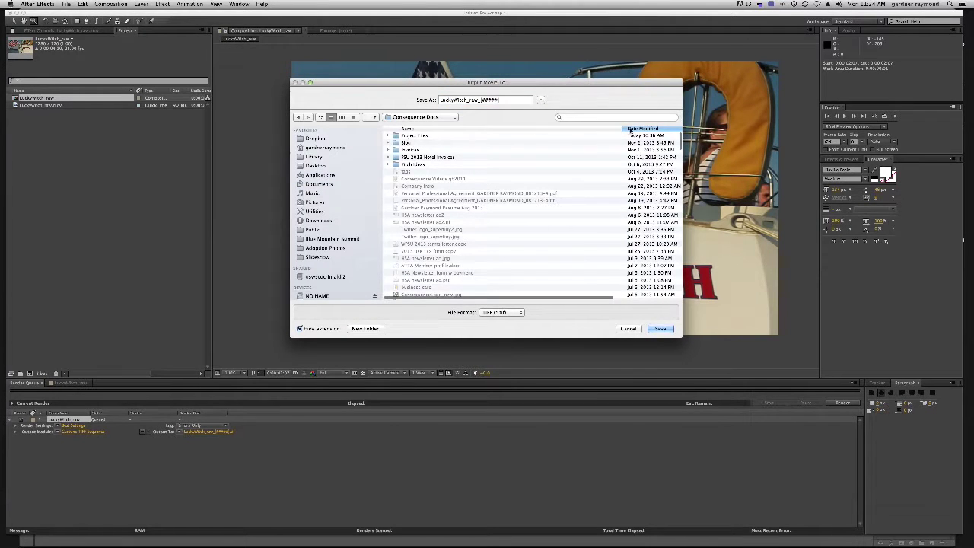
pyautogui.doubleClick(415, 143)
pyautogui.doubleClick(413, 135)
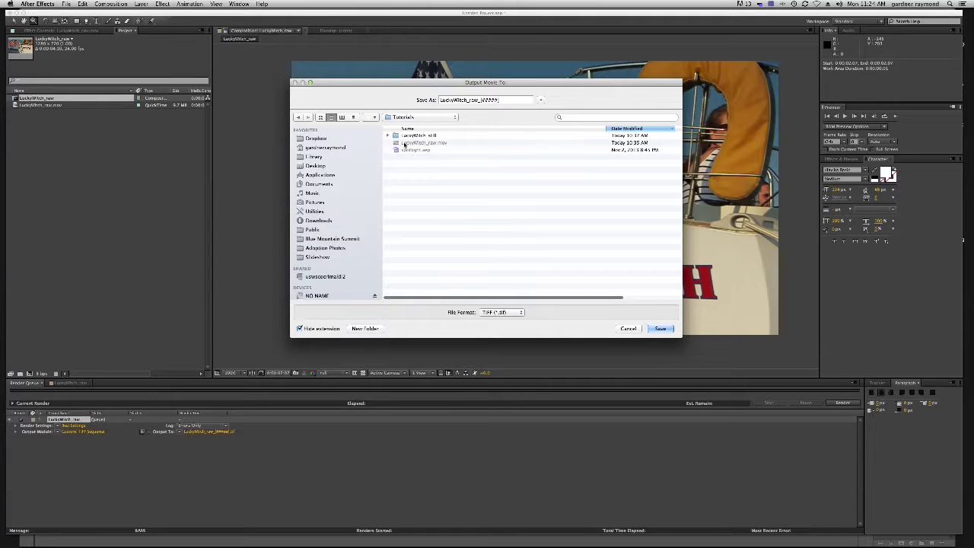
pyautogui.click(395, 136)
pyautogui.doubleClick(396, 136)
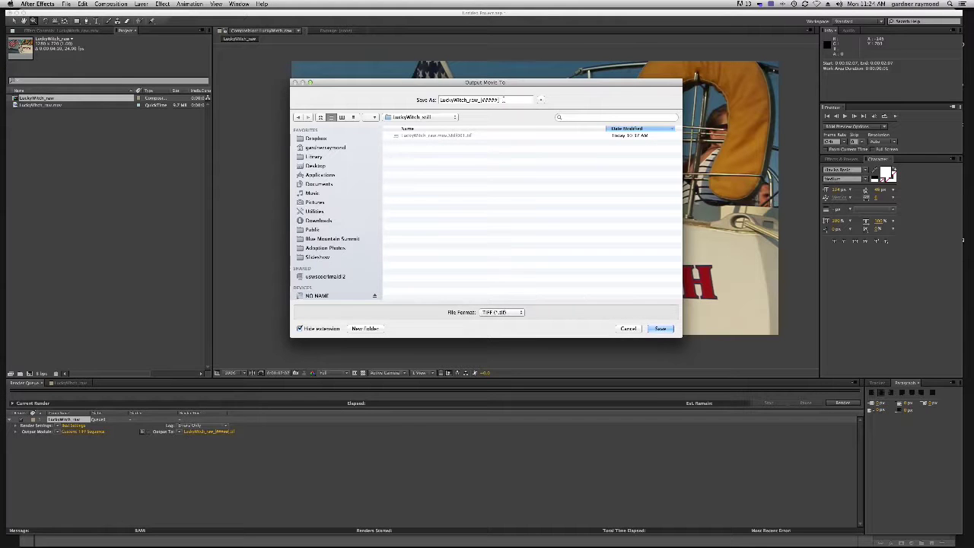
pyautogui.click(661, 329)
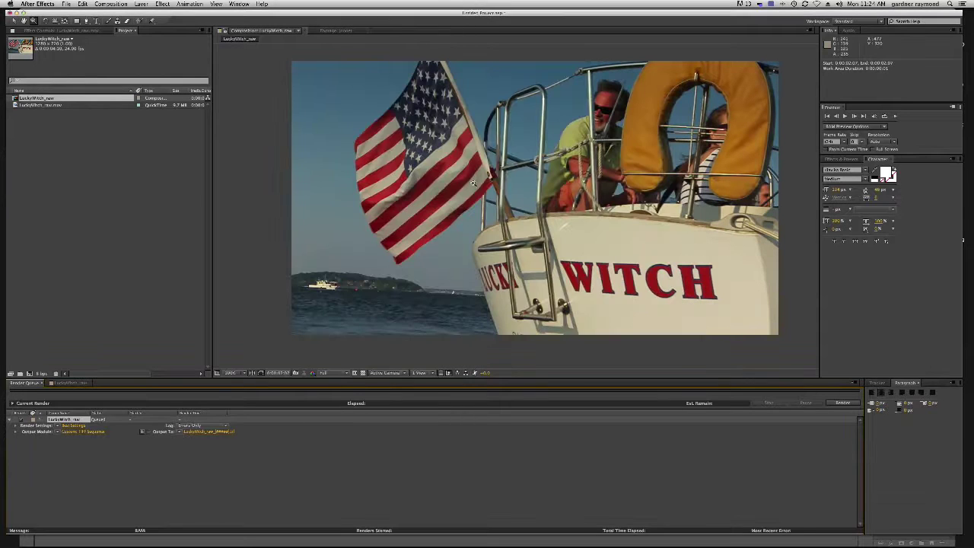
pyautogui.click(842, 402)
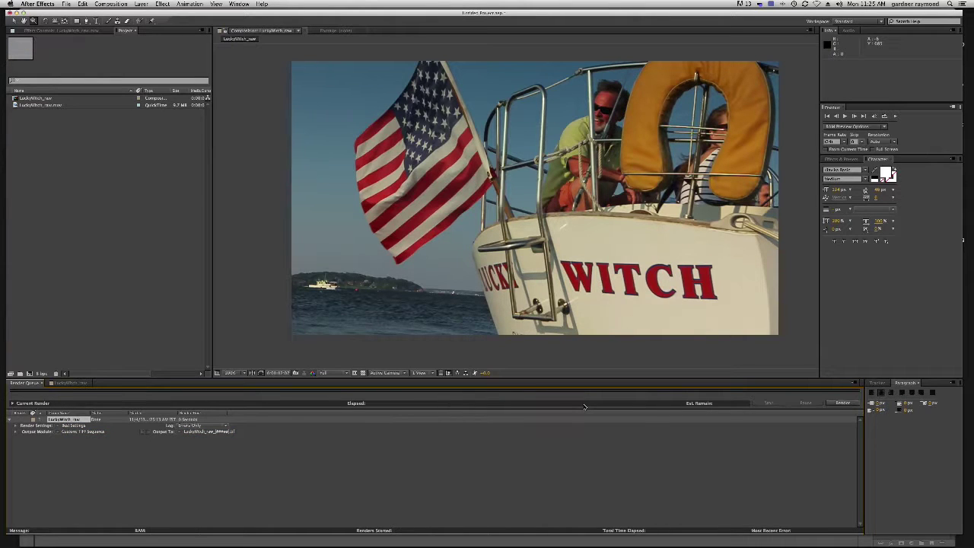
# Step: Switch to Photoshop and open the newest still001 TIFF from the LuckyWitch_still folder
pyautogui.press('super+Tab')
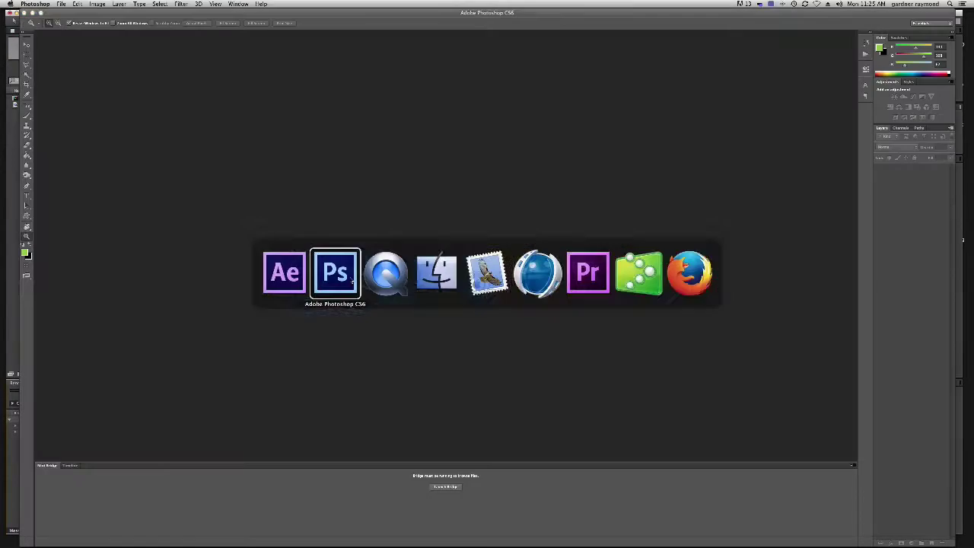
pyautogui.press('super+o')
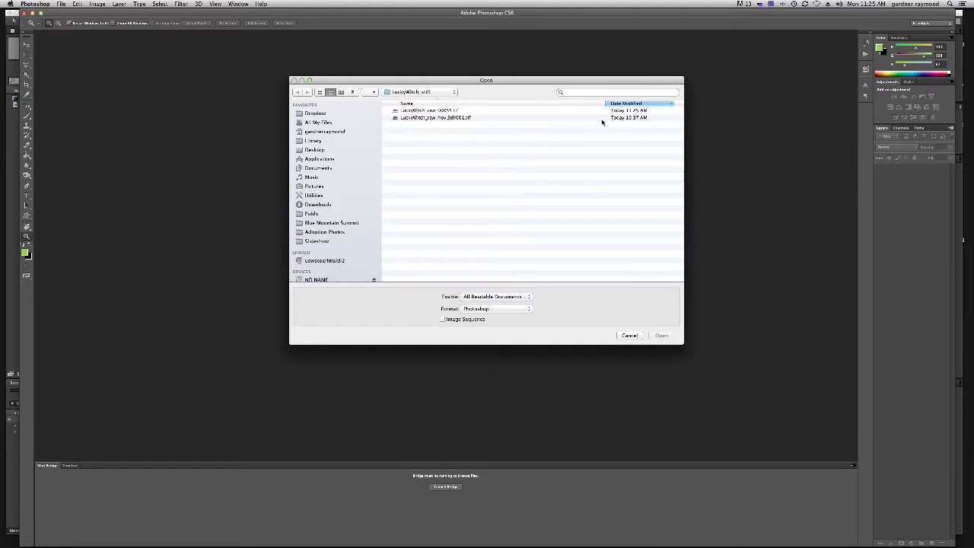
pyautogui.click(626, 104)
pyautogui.click(441, 110)
pyautogui.click(666, 336)
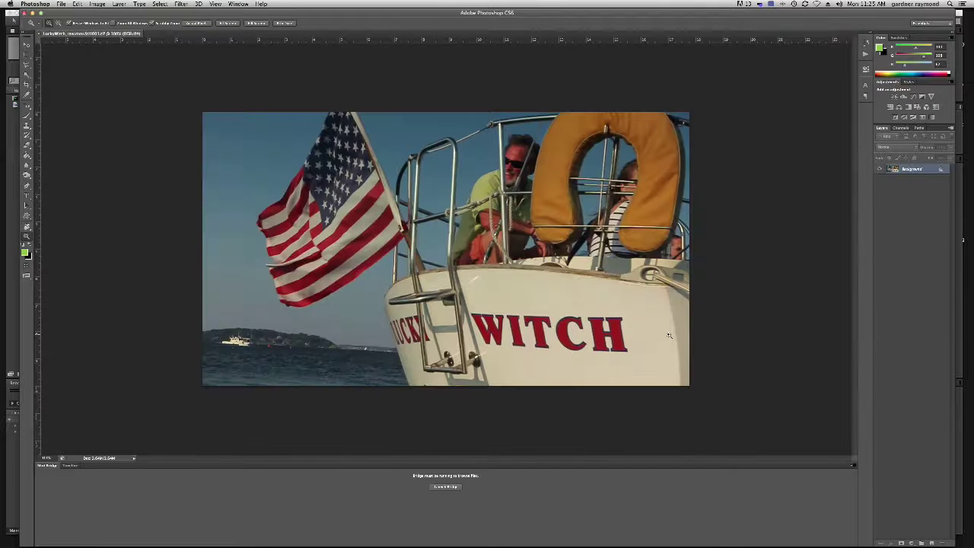
pyautogui.doubleClick(930, 170)
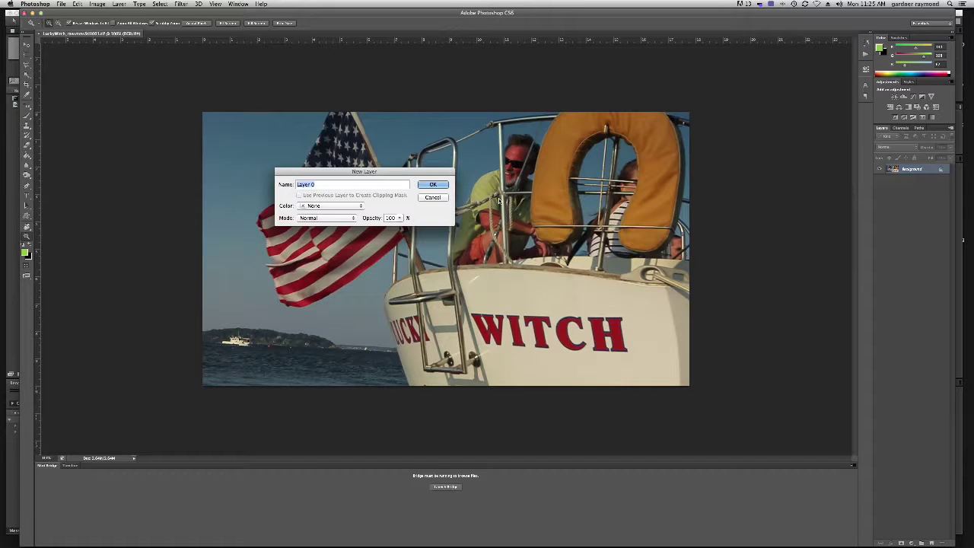
# Step: Confirm converting the Background into an editable Layer 0
pyautogui.click(434, 185)
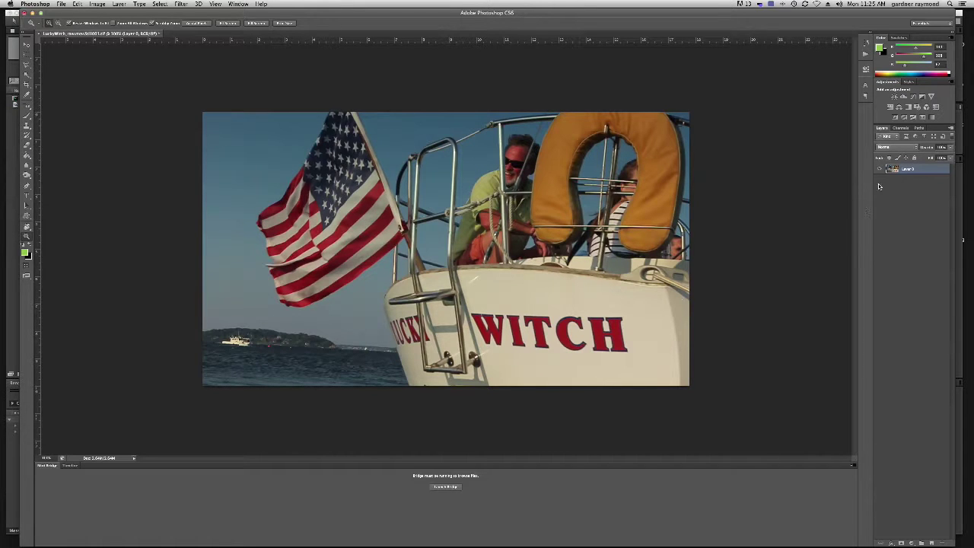
pyautogui.scroll(1, 546, 285)
# Step: Pan to the WITCH lettering, pick the Clone Stamp, soften its hardness, and dismiss the source alert
pyautogui.moveTo(540, 308); pyautogui.dragTo(554, 230)
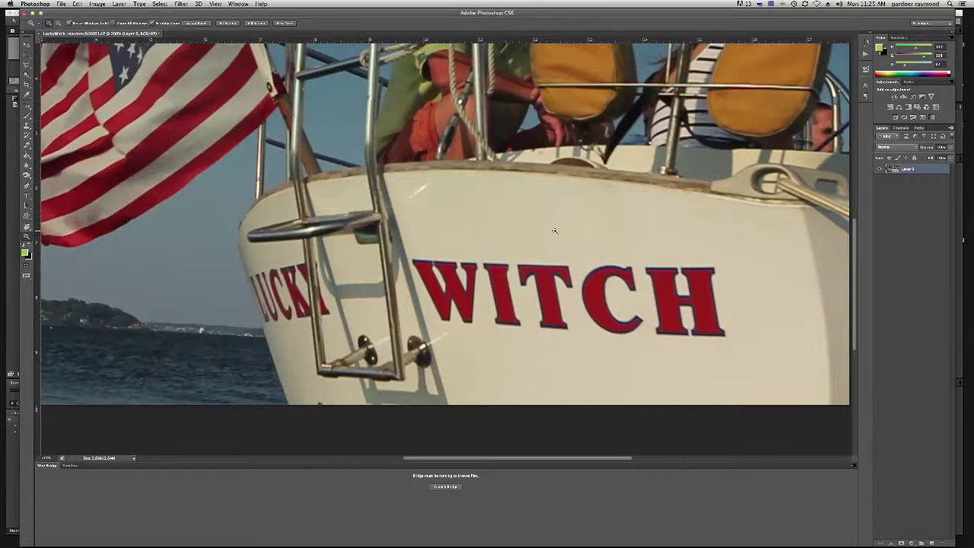
pyautogui.moveTo(543, 231); pyautogui.dragTo(581, 250)
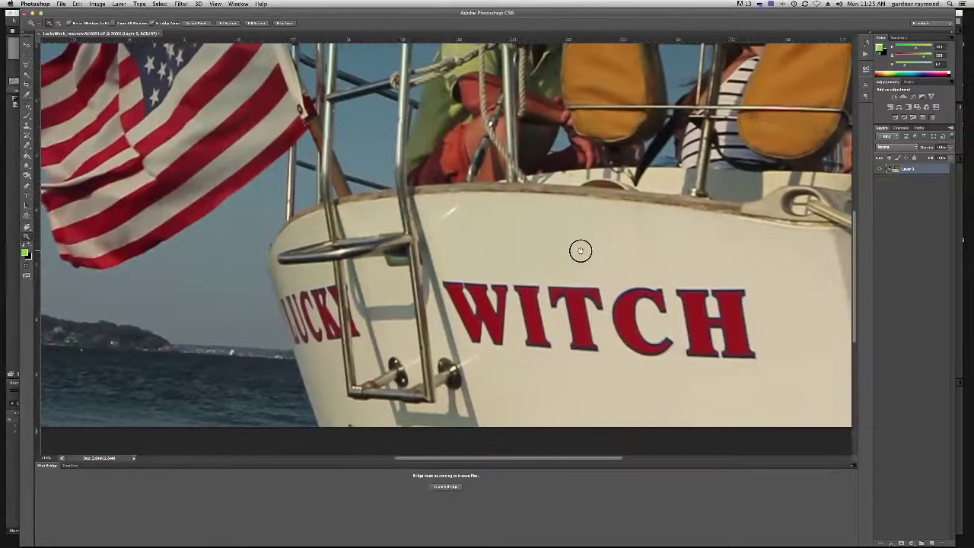
pyautogui.press('s')
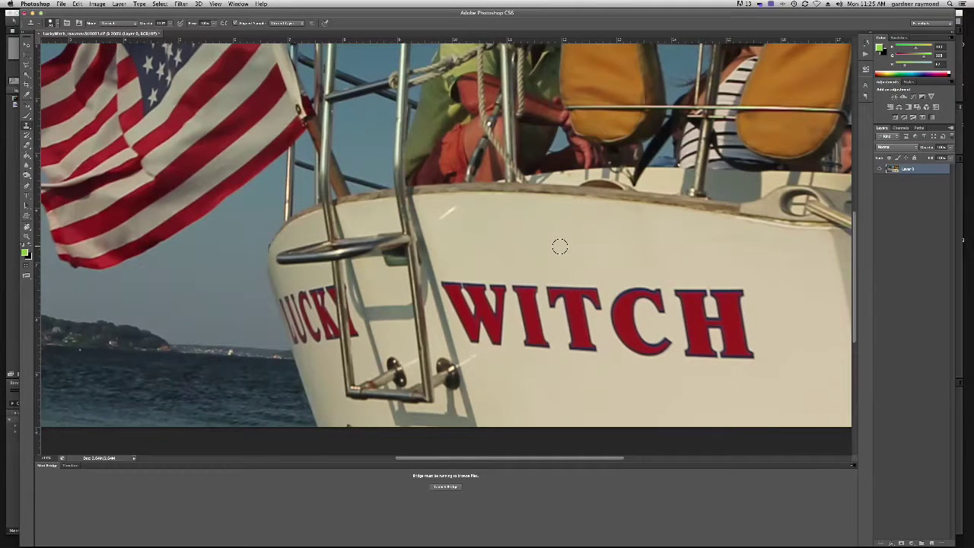
pyautogui.rightClick(559, 247)
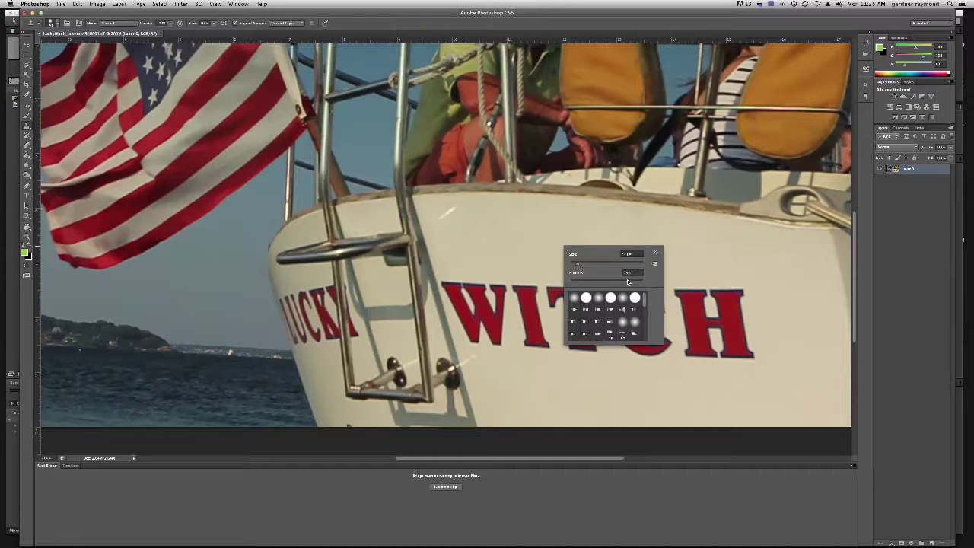
pyautogui.moveTo(627, 283); pyautogui.dragTo(605, 281)
pyautogui.press('Return')
pyautogui.click(540, 250)
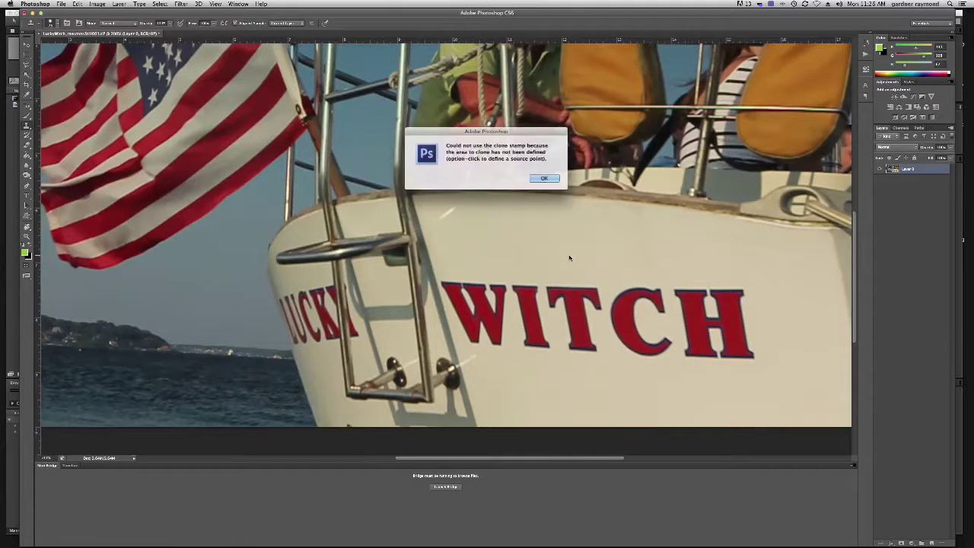
pyautogui.click(541, 179)
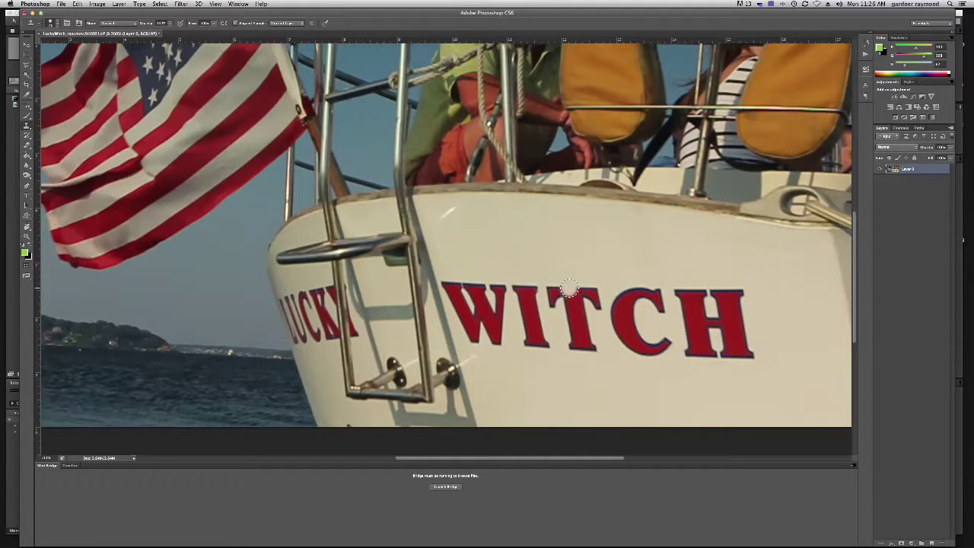
# Step: Clone clean hull paint over the WITCH letters right of the ladder, resizing the brush as needed
pyautogui.moveTo(573, 290)
pyautogui.mouseDown()
pyautogui.moveTo(540, 285)
pyautogui.moveTo(591, 300)
pyautogui.moveTo(450, 277)
pyautogui.moveTo(464, 302)
pyautogui.moveTo(449, 284)
pyautogui.moveTo(524, 289)
pyautogui.moveTo(554, 307)
pyautogui.moveTo(652, 284)
pyautogui.moveTo(635, 297)
pyautogui.moveTo(647, 307)
pyautogui.moveTo(672, 289)
pyautogui.moveTo(740, 296)
pyautogui.moveTo(706, 289)
pyautogui.moveTo(730, 292)
pyautogui.moveTo(735, 312)
pyautogui.moveTo(694, 308)
pyautogui.moveTo(728, 326)
pyautogui.moveTo(628, 315)
pyautogui.moveTo(655, 333)
pyautogui.moveTo(463, 311)
pyautogui.moveTo(470, 335)
pyautogui.moveTo(484, 333)
pyautogui.moveTo(480, 341)
pyautogui.moveTo(554, 328)
pyautogui.moveTo(726, 334)
pyautogui.mouseUp()
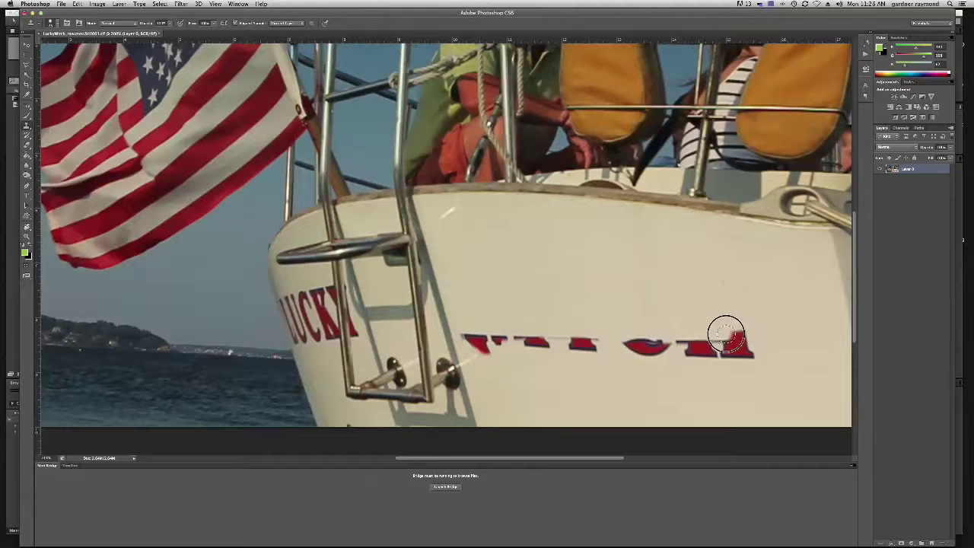
pyautogui.press('[')
pyautogui.press('[')
pyautogui.press(']')
pyautogui.press(']')
pyautogui.moveTo(583, 340)
pyautogui.mouseDown()
pyautogui.moveTo(598, 353)
pyautogui.moveTo(468, 337)
pyautogui.moveTo(481, 345)
pyautogui.mouseUp()
pyautogui.press('[')
pyautogui.press('[')
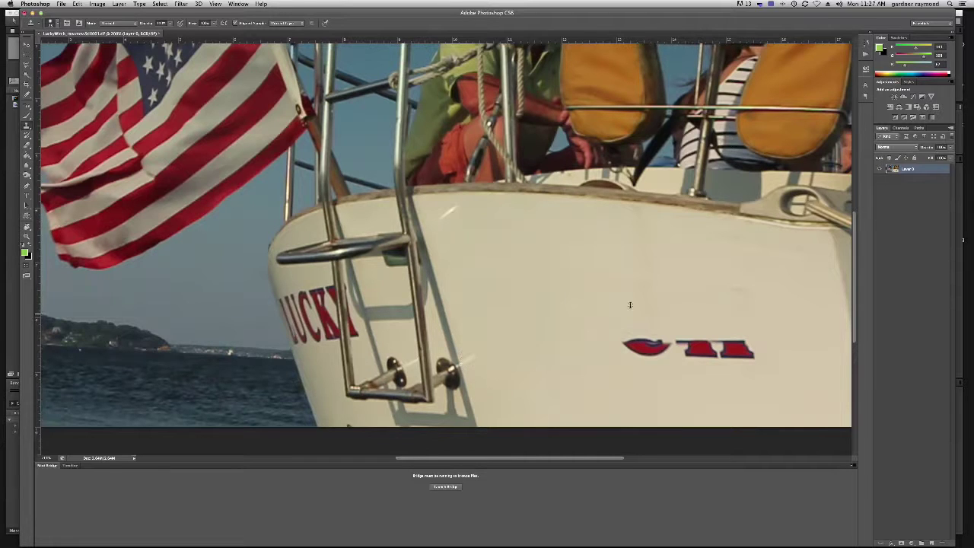
pyautogui.moveTo(632, 339)
pyautogui.mouseDown()
pyautogui.moveTo(657, 337)
pyautogui.moveTo(637, 343)
pyautogui.moveTo(659, 347)
pyautogui.moveTo(739, 342)
pyautogui.moveTo(752, 352)
pyautogui.moveTo(702, 345)
pyautogui.mouseUp()
pyautogui.keyDown('alt'); pyautogui.click(702, 319); pyautogui.keyUp('alt')
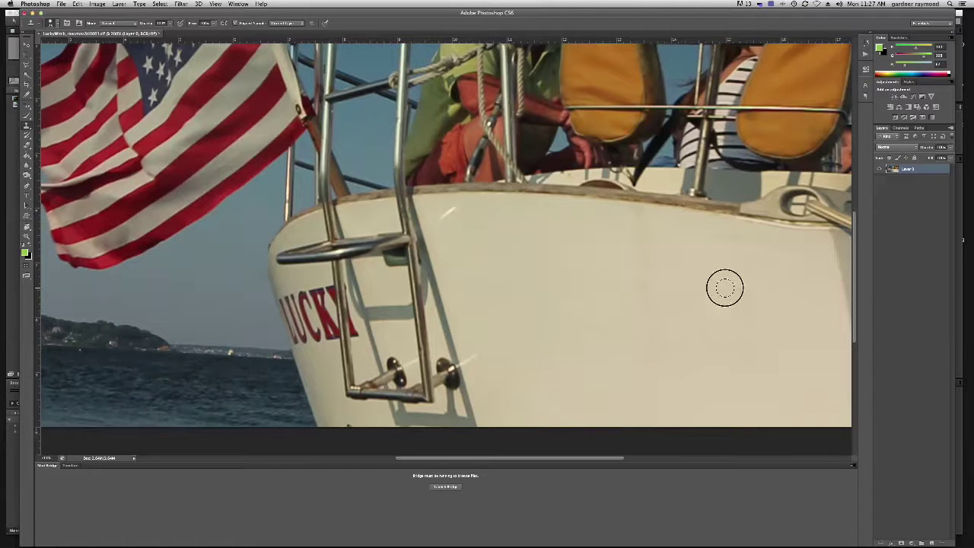
# Step: Dab a last hull spot, then zoom in on the LUCKY lettering
pyautogui.keyDown('alt'); pyautogui.click(717, 333); pyautogui.keyUp('alt')
pyautogui.press('z')
pyautogui.click(318, 298)
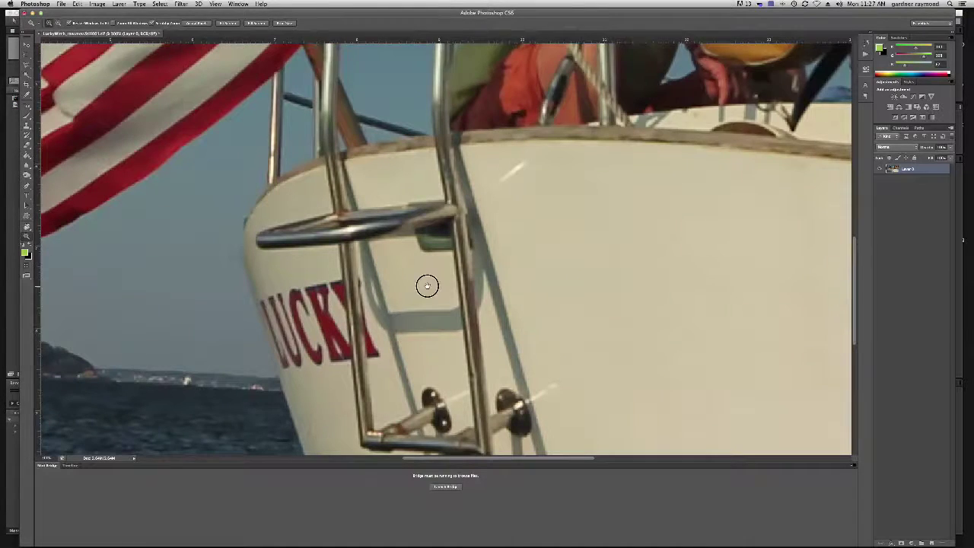
pyautogui.hscroll(-5, 426, 285)
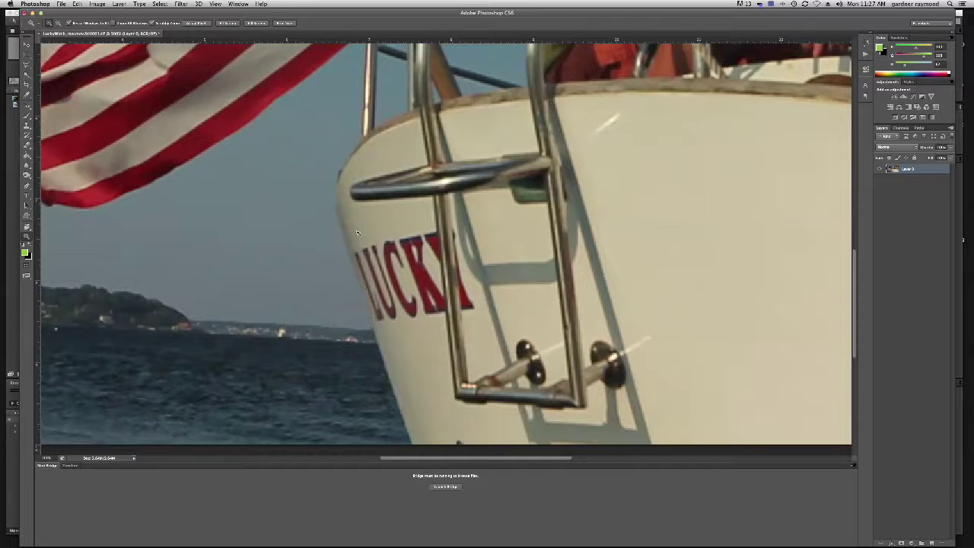
# Step: Return to the Clone Stamp, sample clean hull, and size the brush for the hull edge
pyautogui.press('s')
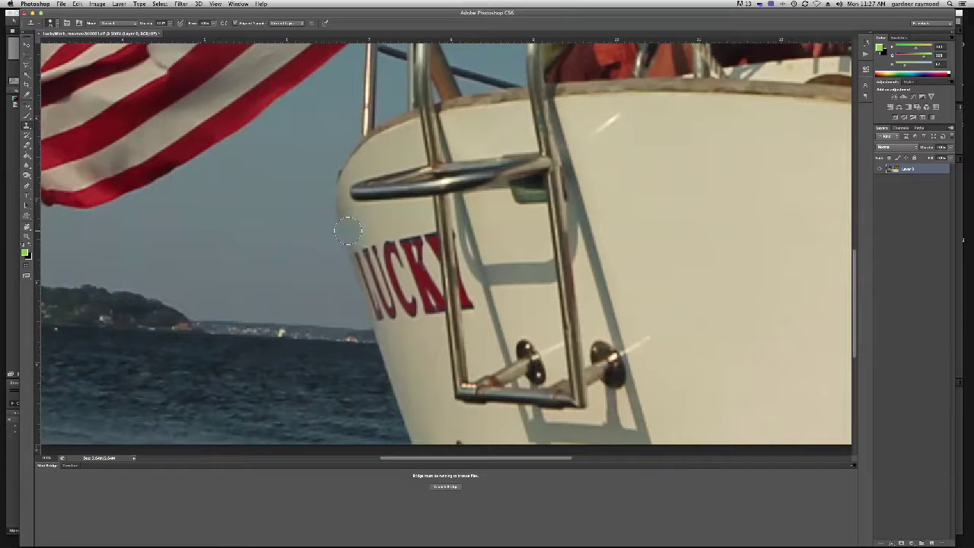
pyautogui.press('[')
pyautogui.press('[')
pyautogui.press('[')
pyautogui.press(']')
pyautogui.press(']')
pyautogui.press(']')
pyautogui.press('alt')
pyautogui.press(']')
pyautogui.press(']')
pyautogui.press(']')
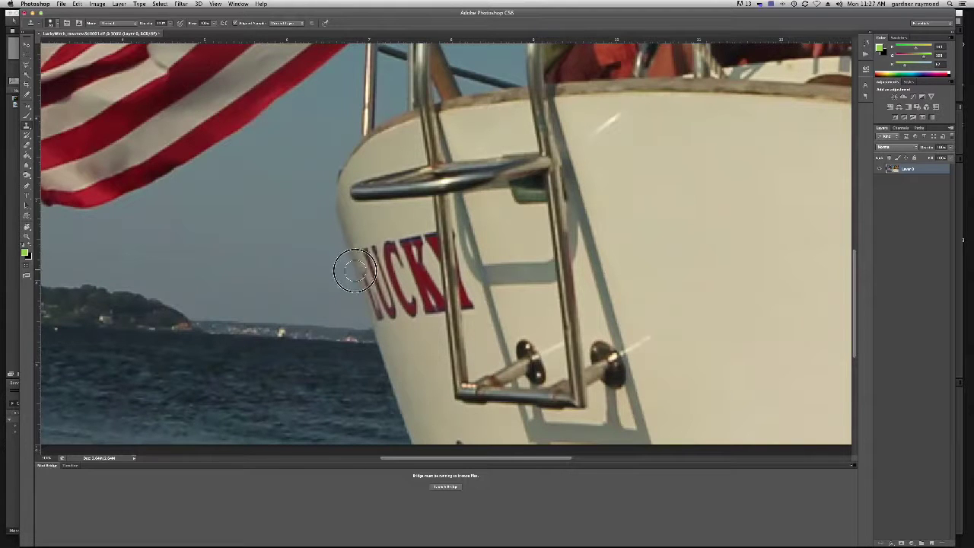
pyautogui.press('[')
pyautogui.press('[')
pyautogui.press('[')
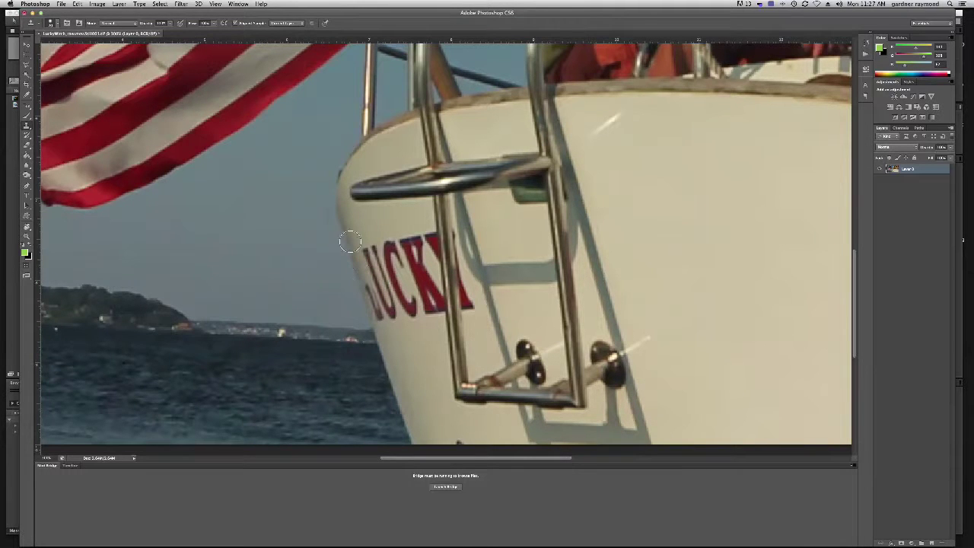
pyautogui.press('[')
pyautogui.press('[')
pyautogui.press('[')
pyautogui.press(']')
pyautogui.press(']')
pyautogui.press(']')
pyautogui.press(']')
pyautogui.press(']')
pyautogui.press(']')
# Step: Clone hull paint over the letters of LUCKY
pyautogui.moveTo(369, 308)
pyautogui.mouseDown()
pyautogui.moveTo(359, 294)
pyautogui.moveTo(365, 284)
pyautogui.moveTo(406, 272)
pyautogui.moveTo(383, 274)
pyautogui.moveTo(375, 284)
pyautogui.moveTo(402, 291)
pyautogui.moveTo(374, 300)
pyautogui.mouseUp()
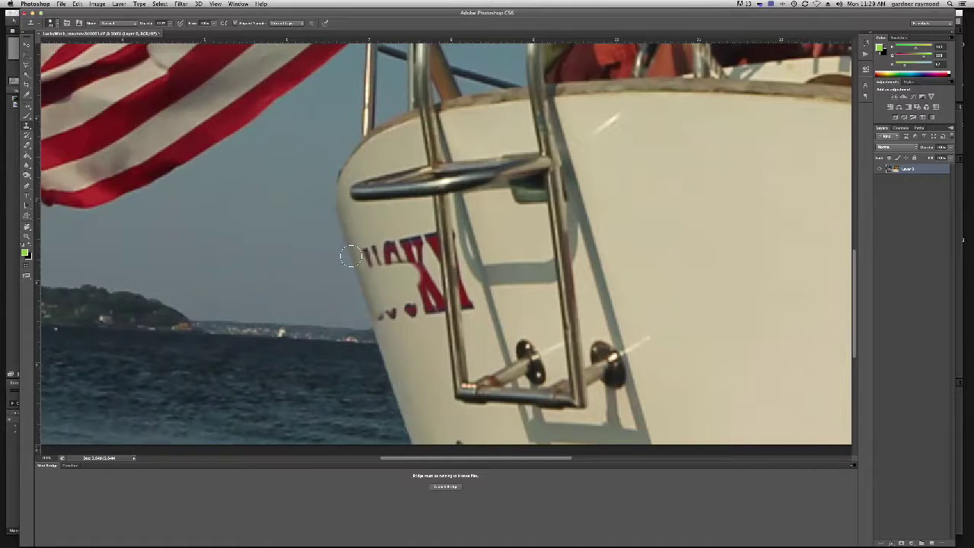
pyautogui.moveTo(350, 256)
pyautogui.mouseDown()
pyautogui.moveTo(413, 235)
pyautogui.moveTo(373, 263)
pyautogui.moveTo(393, 262)
pyautogui.moveTo(419, 233)
pyautogui.moveTo(423, 242)
pyautogui.moveTo(413, 238)
pyautogui.moveTo(403, 258)
pyautogui.mouseUp()
pyautogui.press('[')
pyautogui.press('[')
pyautogui.press('[')
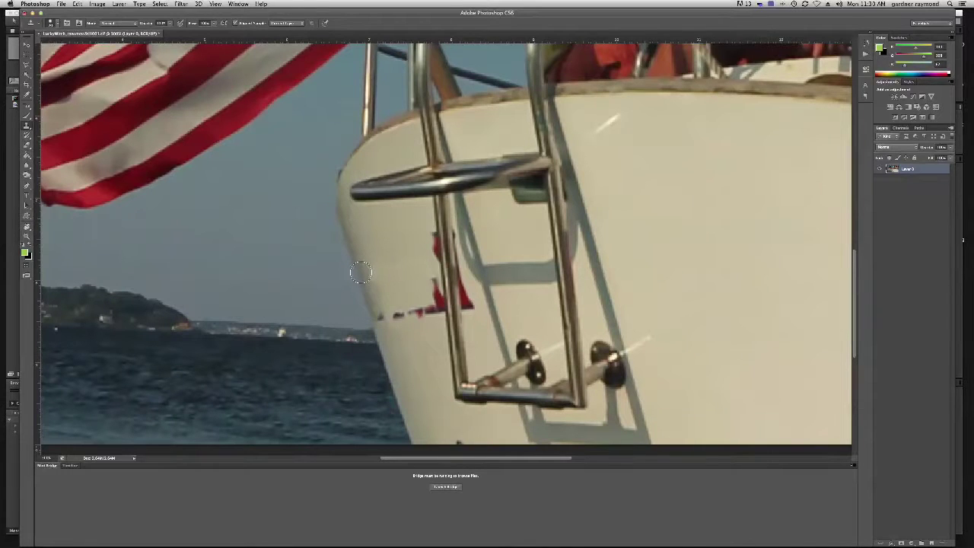
pyautogui.press(']')
pyautogui.press(']')
pyautogui.press(']')
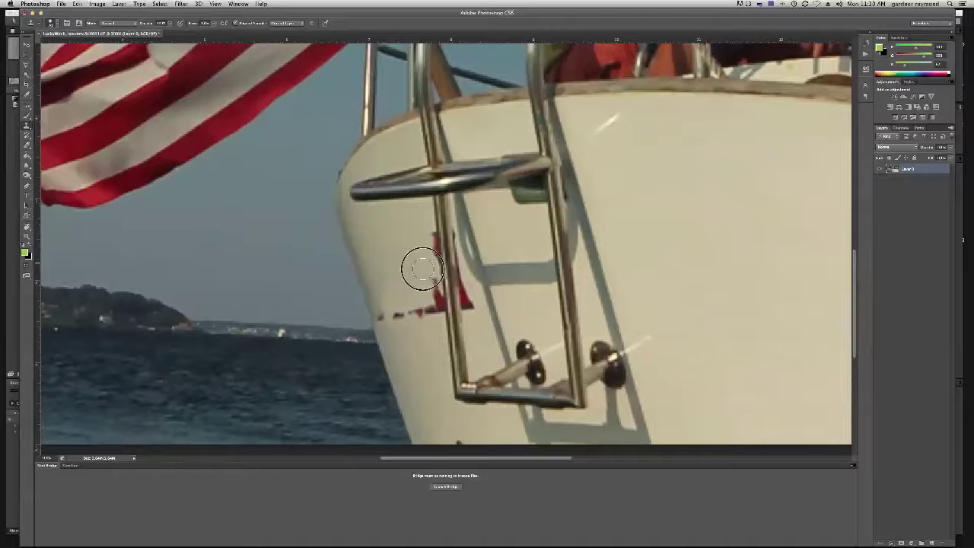
# Step: Heal away the dots along the hull with the Healing Brush
pyautogui.moveTo(446, 312); pyautogui.dragTo(398, 305)
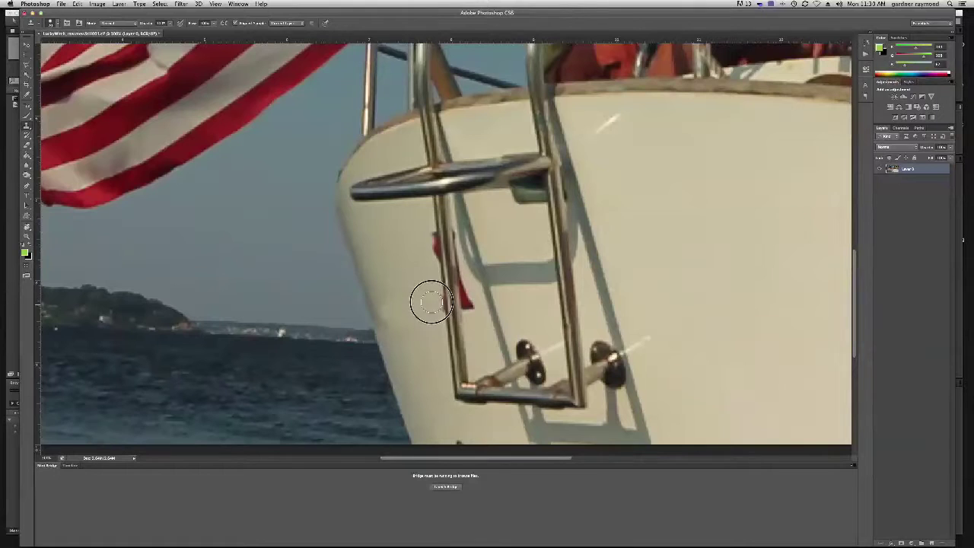
pyautogui.click(425, 244)
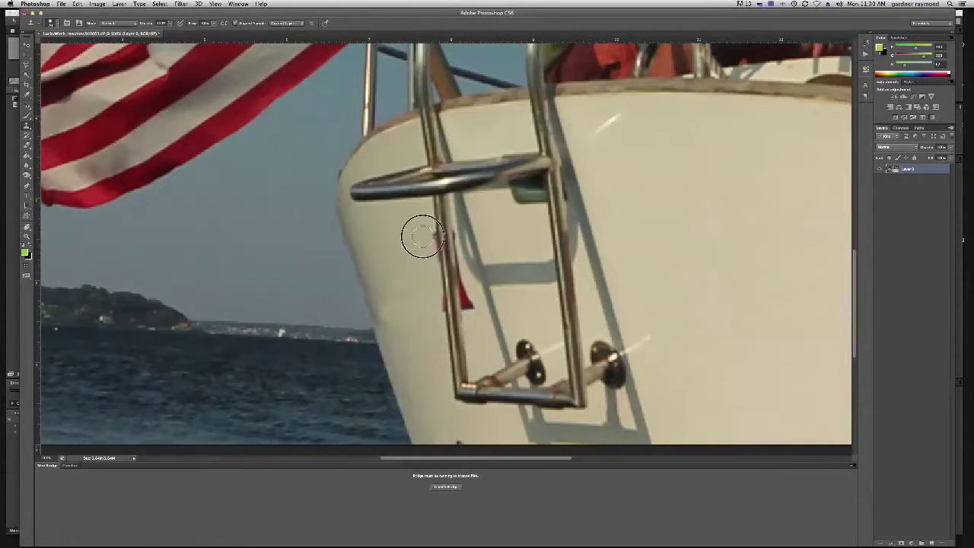
pyautogui.press('l')
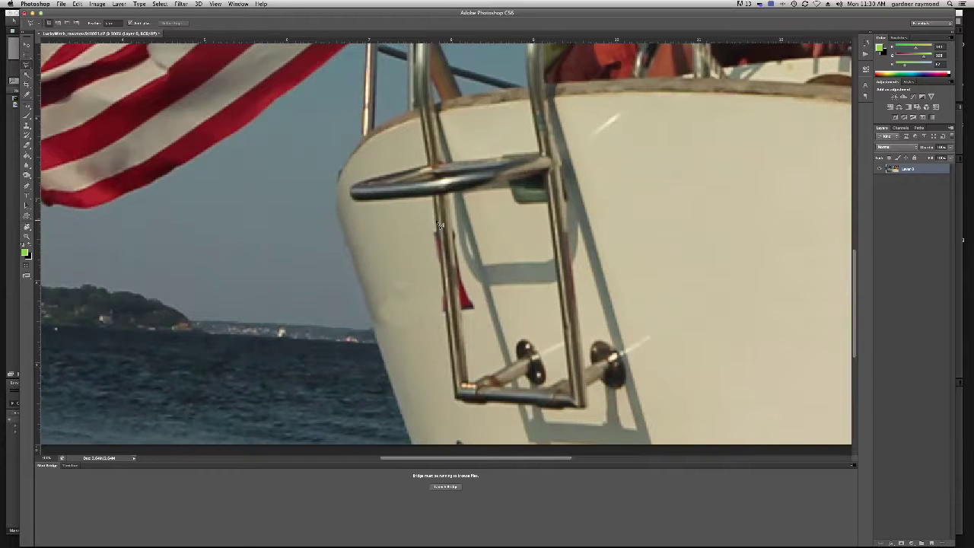
# Step: Try a freehand lasso selection along the ladder edge, then deselect it
pyautogui.hotkey('shift', 'l')
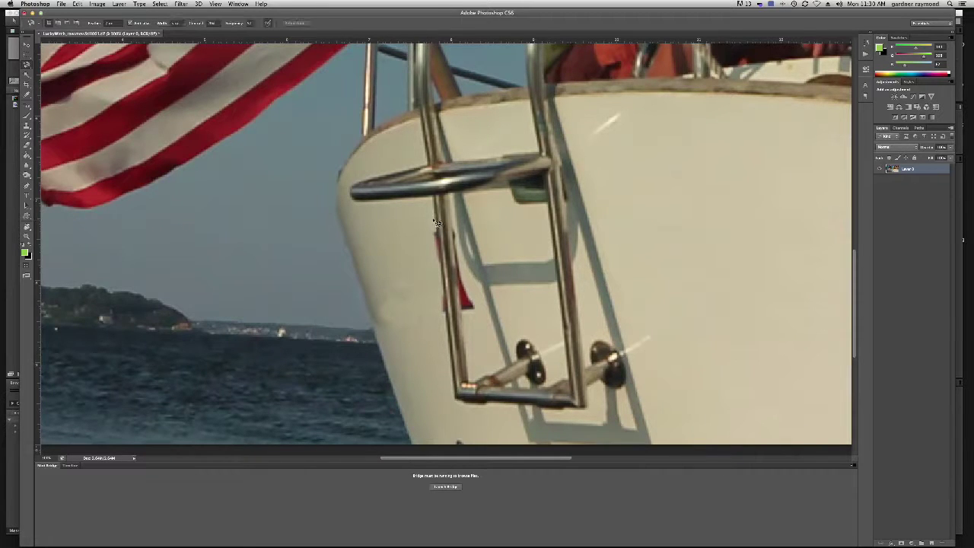
pyautogui.hotkey('shift', 'l')
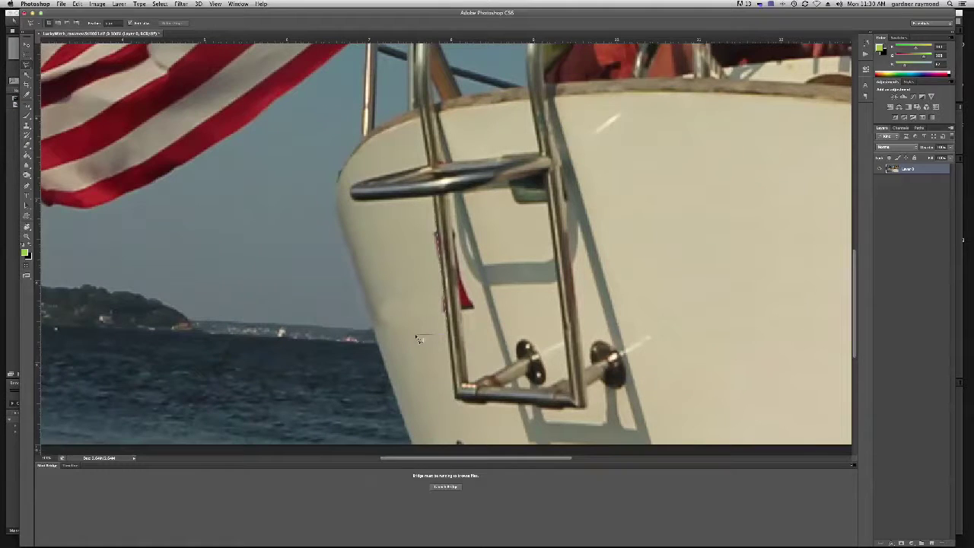
pyautogui.click(430, 220)
pyautogui.press('super+d')
# Step: Set the Lasso feather to 10 and select the hull strip beside the ladder rail
pyautogui.click(88, 23)
pyautogui.write('10')
pyautogui.press('Return')
pyautogui.click(107, 24)
pyautogui.press('Return')
pyautogui.moveTo(404, 313); pyautogui.dragTo(405, 222)
# Step: Replace the selection with a lasso outline around the red remnant by the rail
pyautogui.press('s')
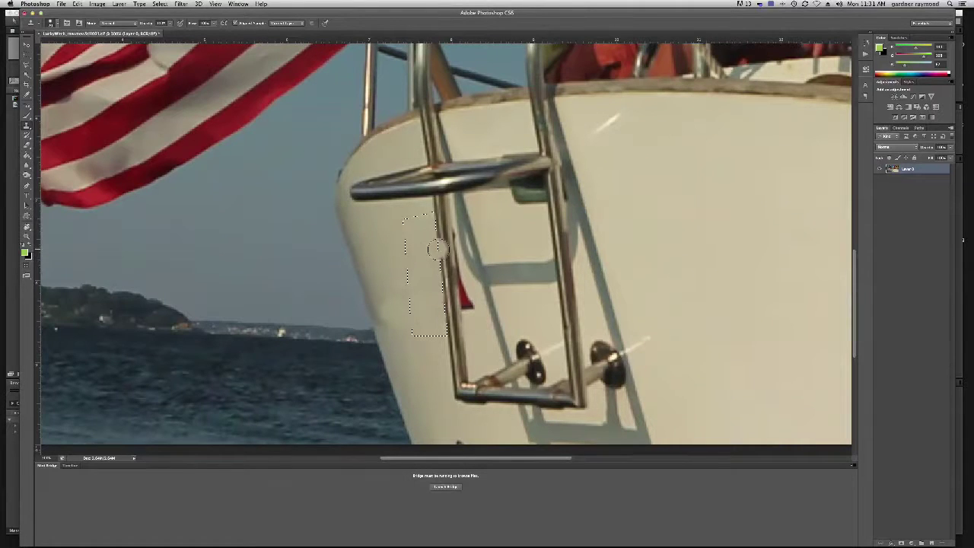
pyautogui.press('super+d')
pyautogui.press('l')
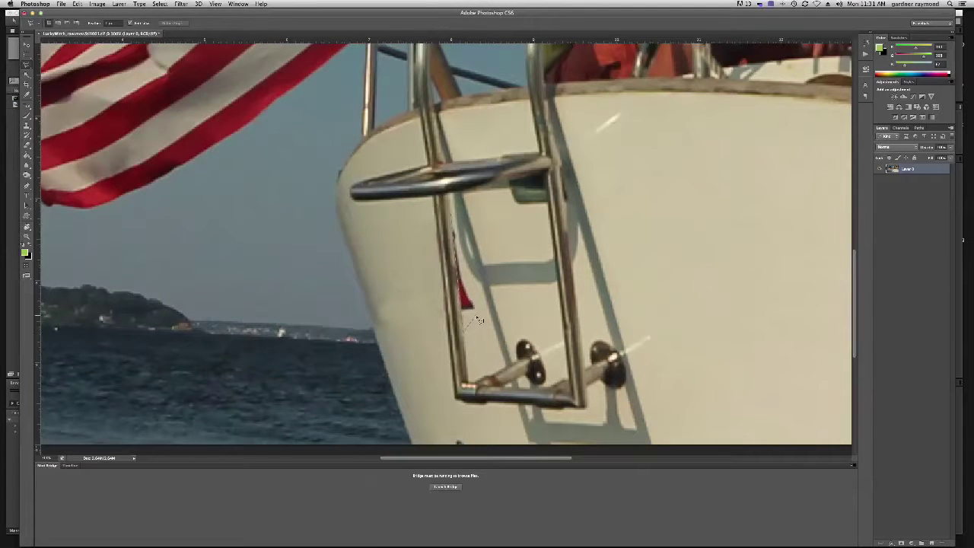
pyautogui.moveTo(480, 319); pyautogui.dragTo(464, 268)
pyautogui.moveTo(458, 227); pyautogui.dragTo(453, 220)
# Step: Heal over the red remnant with an enlarged Healing Brush, then deselect
pyautogui.press('j')
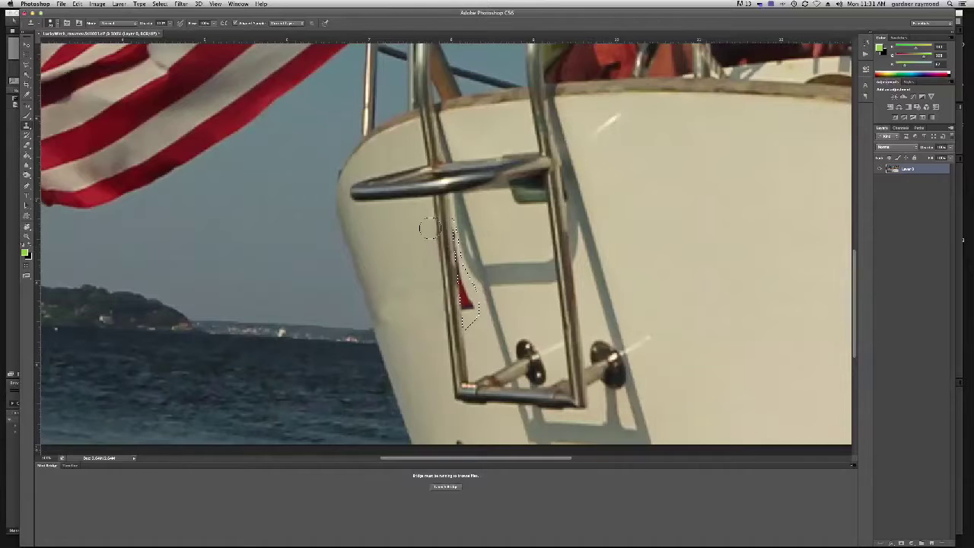
pyautogui.press(']')
pyautogui.press(']')
pyautogui.press(']')
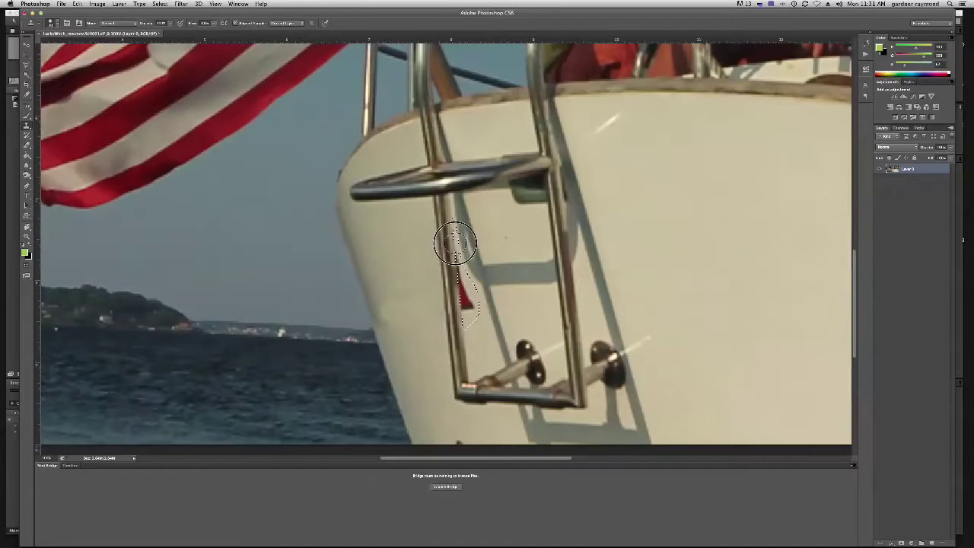
pyautogui.moveTo(455, 260); pyautogui.dragTo(456, 243)
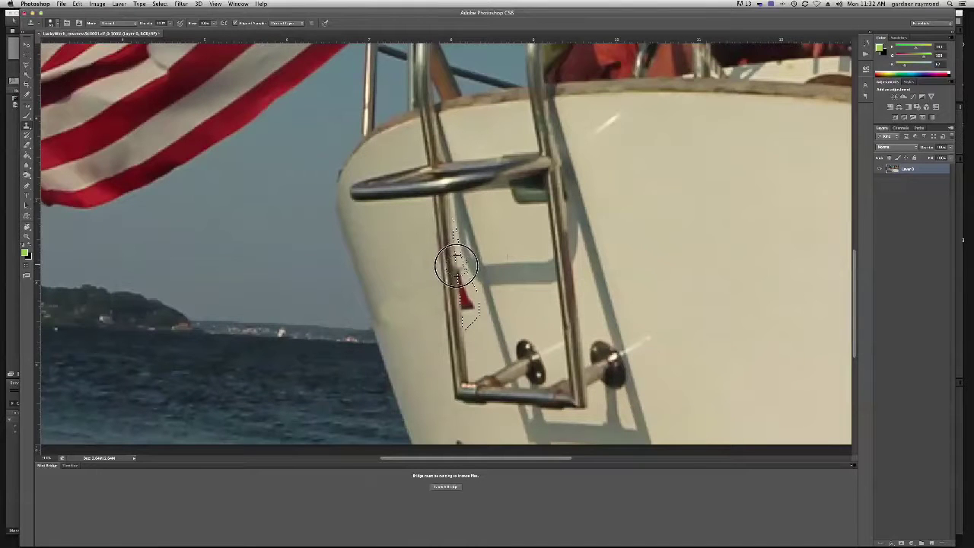
pyautogui.moveTo(458, 269); pyautogui.dragTo(459, 286)
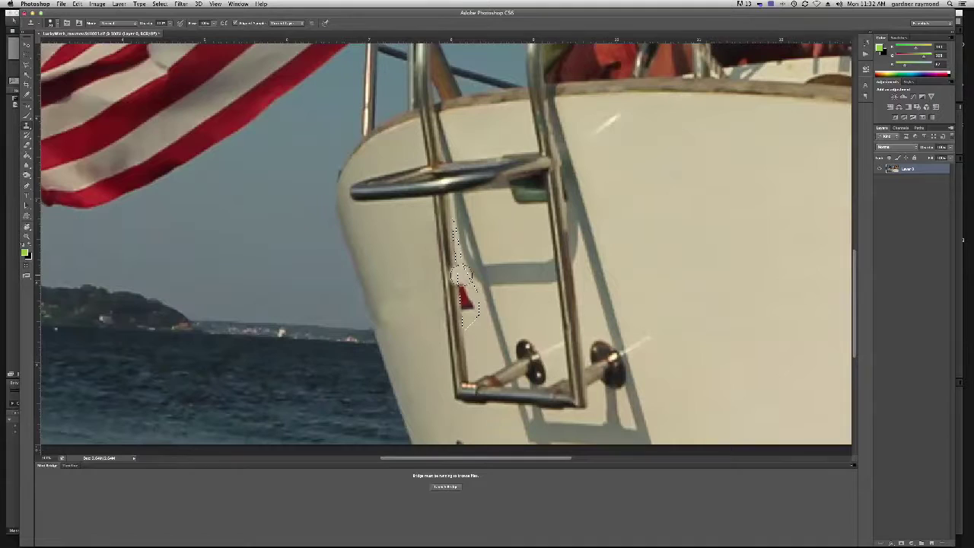
pyautogui.press(']')
pyautogui.press(']')
pyautogui.moveTo(460, 301); pyautogui.dragTo(472, 304)
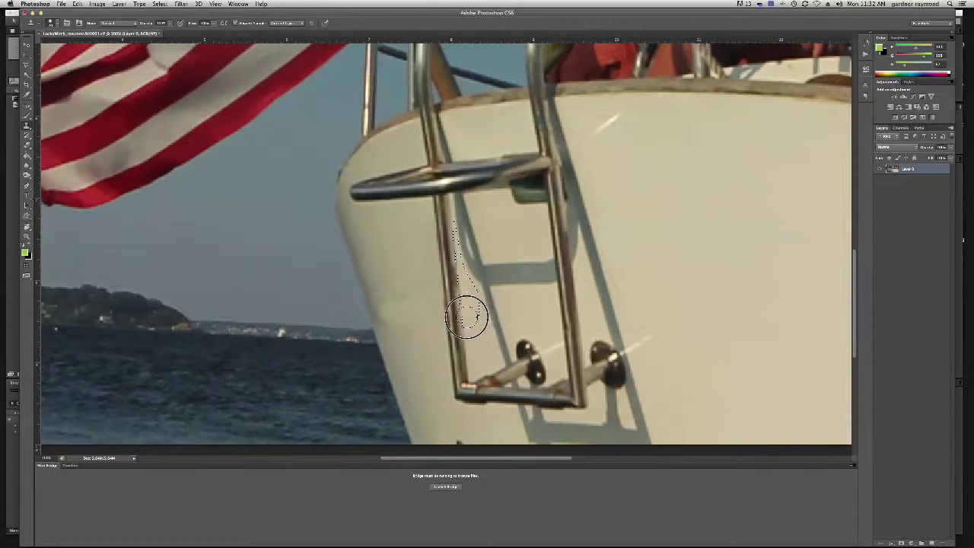
pyautogui.press('super+d')
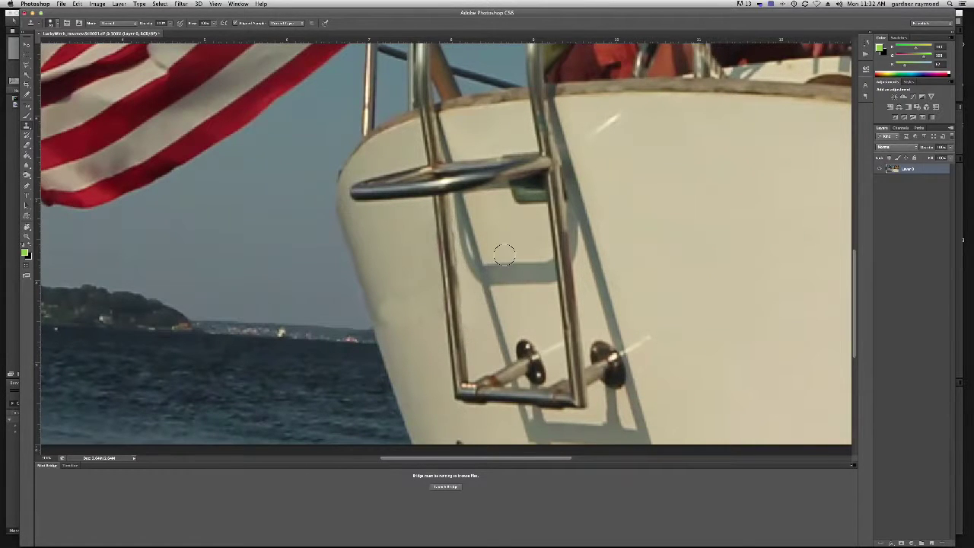
# Step: Clone-dab the hull and undo the stray cloned marks
pyautogui.click(431, 339)
pyautogui.press('super+z')
pyautogui.click(389, 304)
pyautogui.press('super+z')
# Step: Set the brush hardness to 0 and adjust the brush size
pyautogui.rightClick(388, 274)
pyautogui.moveTo(432, 313); pyautogui.dragTo(399, 308)
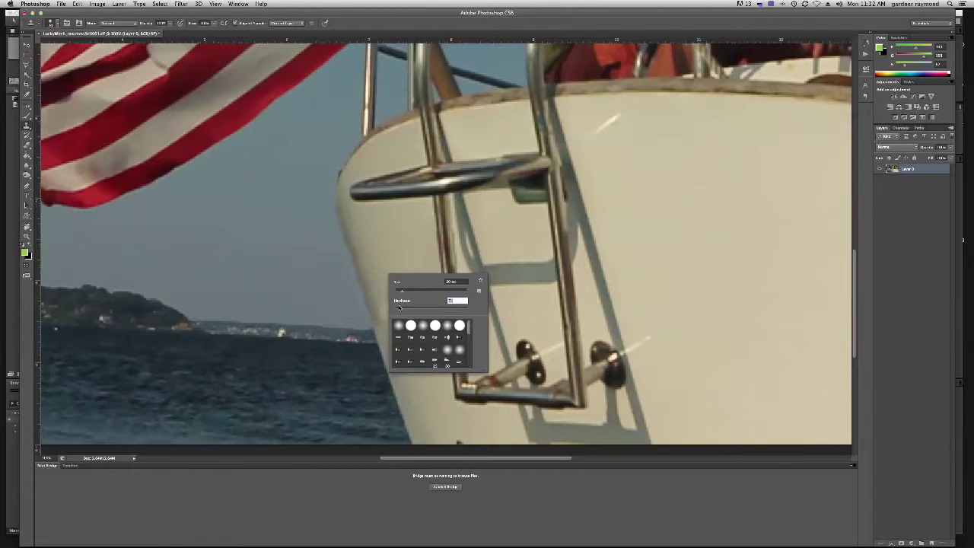
pyautogui.click(380, 254)
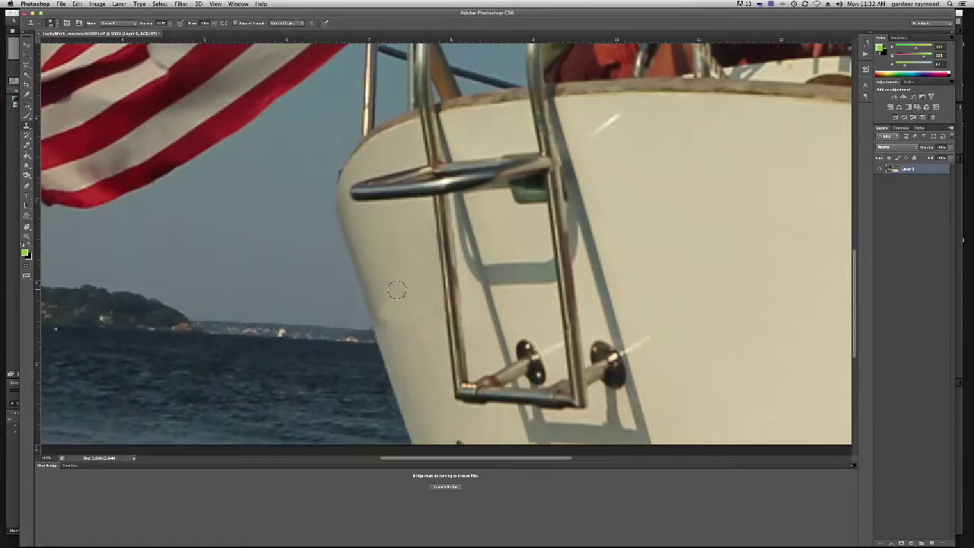
pyautogui.press(']')
pyautogui.press(']')
pyautogui.press(']')
pyautogui.press('[')
pyautogui.press('[')
# Step: Sharpen the retouched hull edge and a spot on the hull with the Sharpen Tool
pyautogui.click(27, 165)
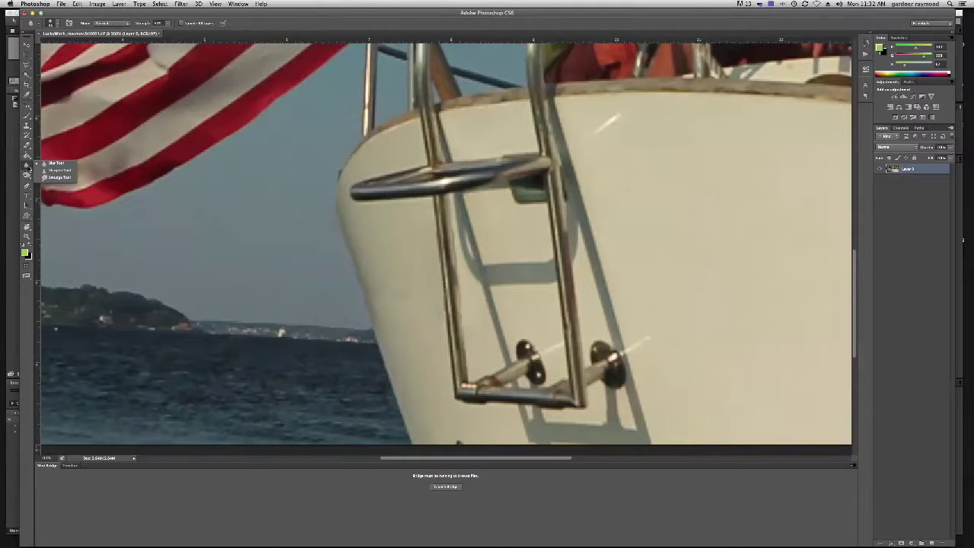
pyautogui.click(51, 170)
pyautogui.press(']')
pyautogui.press(']')
pyautogui.press(']')
pyautogui.press(']')
pyautogui.press(']')
pyautogui.moveTo(397, 280)
pyautogui.mouseDown()
pyautogui.moveTo(404, 252)
pyautogui.moveTo(402, 304)
pyautogui.moveTo(381, 289)
pyautogui.moveTo(385, 327)
pyautogui.mouseUp()
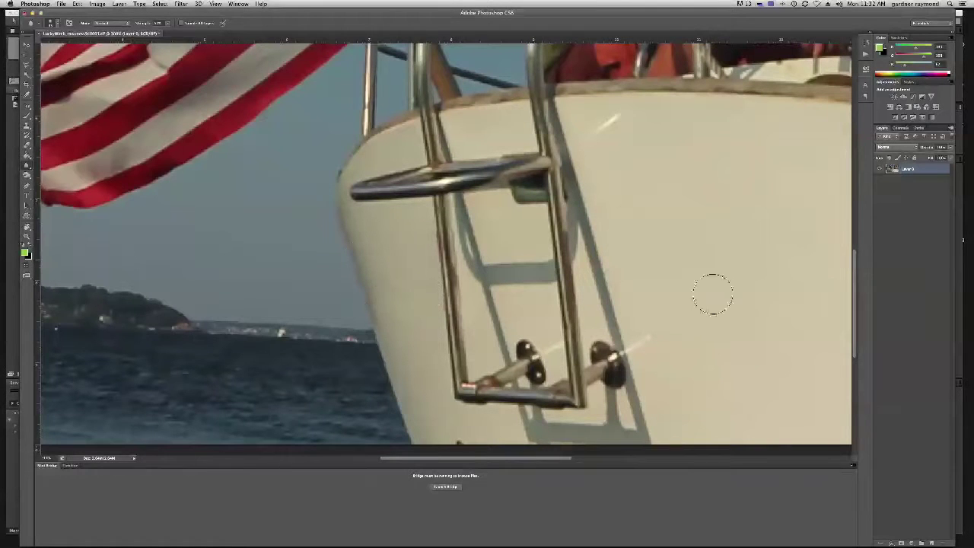
pyautogui.click(613, 235)
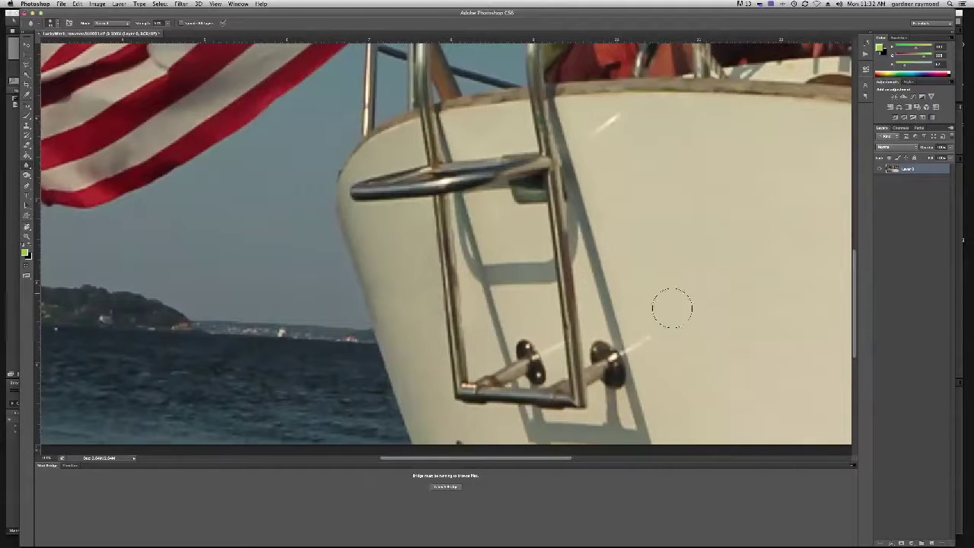
# Step: Zoom out to view the whole boat frame
pyautogui.press('z')
pyautogui.keyDown('alt'); pyautogui.click(637, 295); pyautogui.keyUp('alt')
pyautogui.keyDown('alt'); pyautogui.click(693, 257); pyautogui.keyUp('alt')
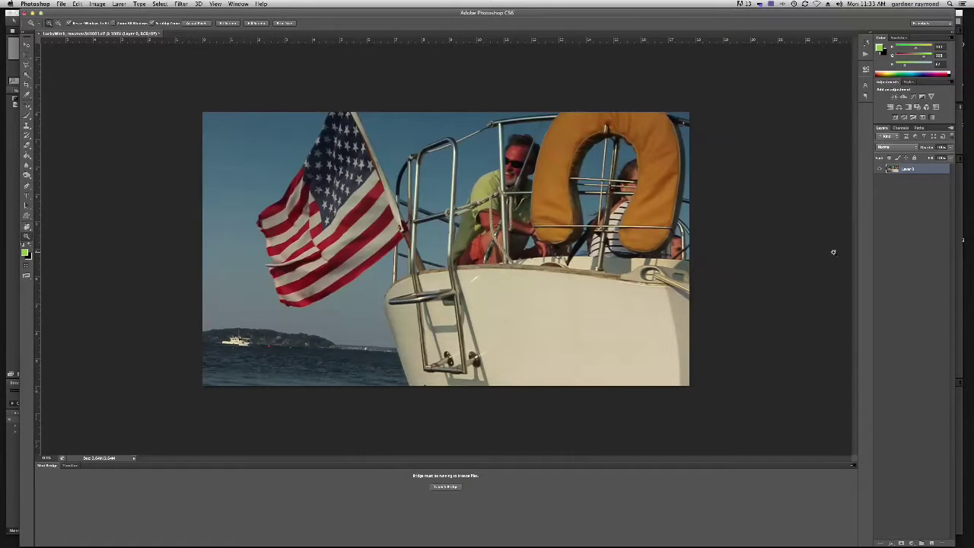
# Step: Open the extracted still and save it as TIFF LuckyWitch_clean.tif in LuckyWitch_still
pyautogui.press('super+o')
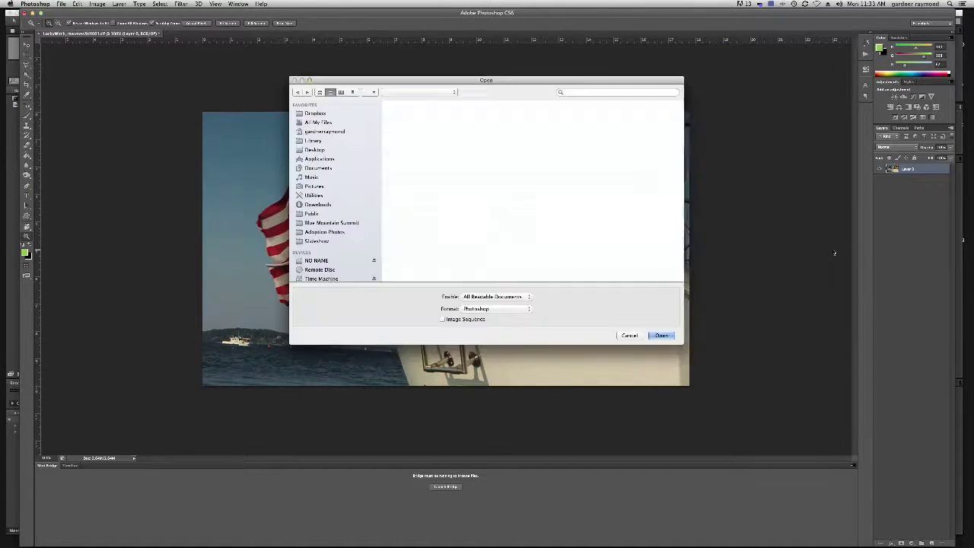
pyautogui.doubleClick(431, 111)
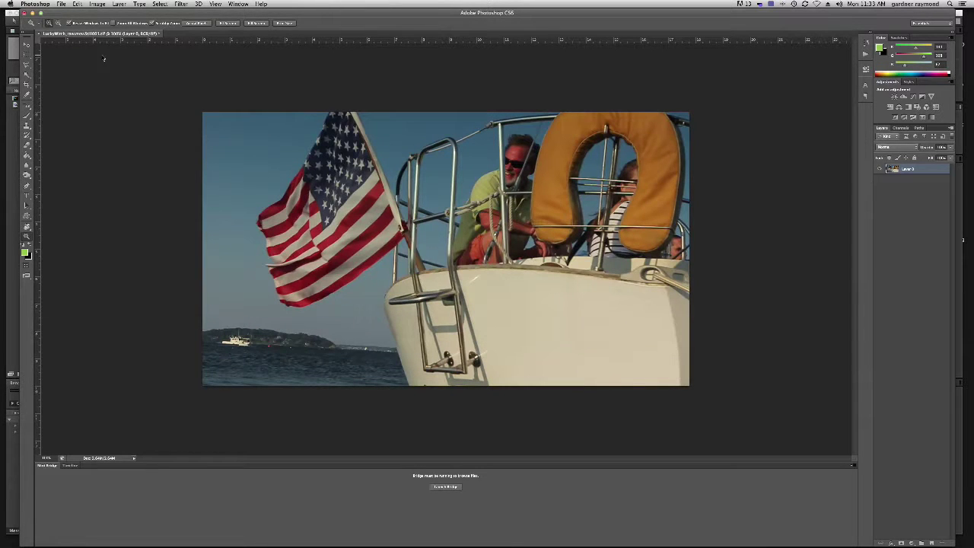
pyautogui.click(62, 4)
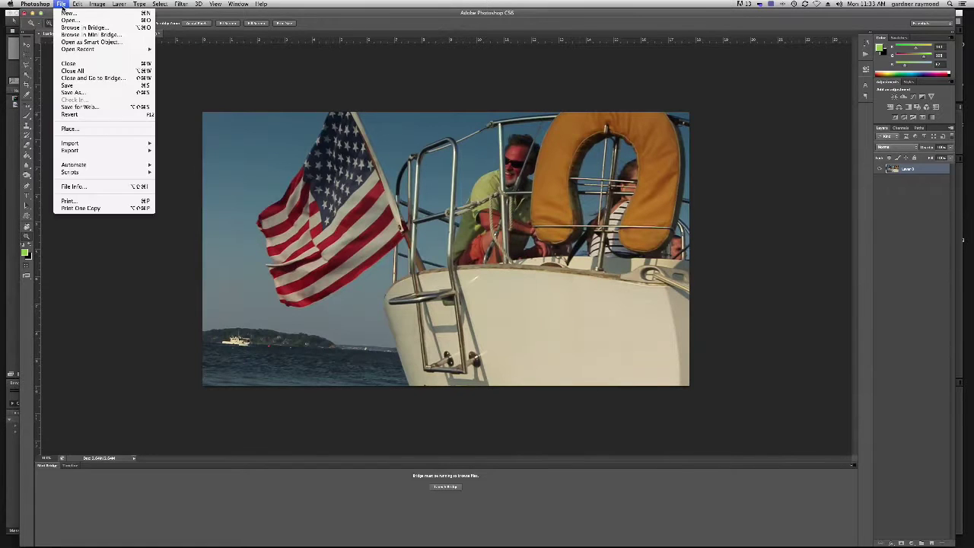
pyautogui.click(73, 92)
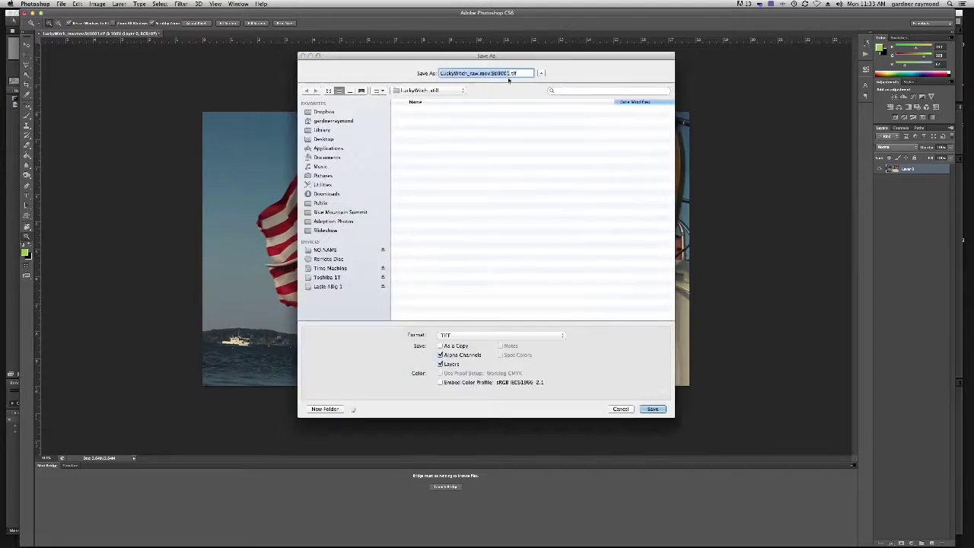
pyautogui.click(472, 73)
pyautogui.moveTo(470, 73); pyautogui.dragTo(508, 73)
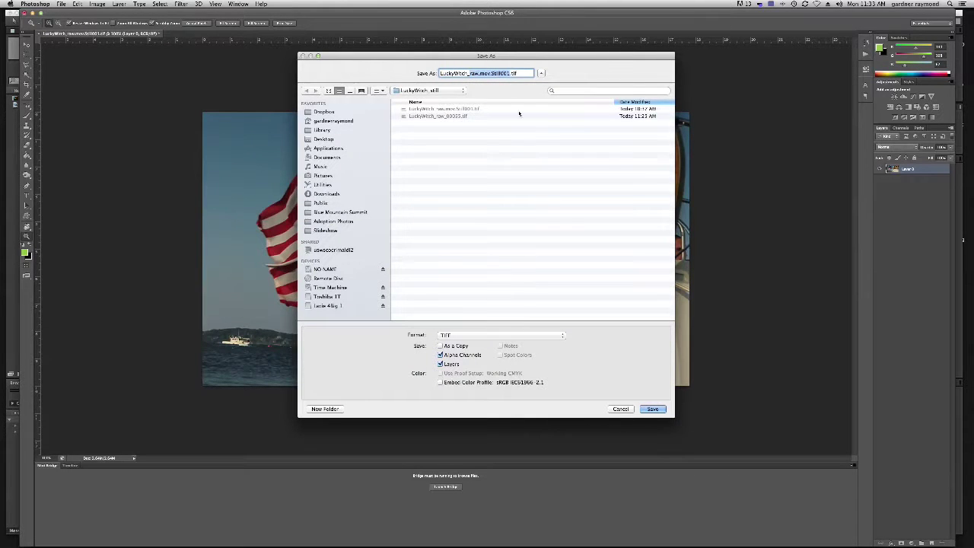
pyautogui.write('clean')
pyautogui.click(652, 408)
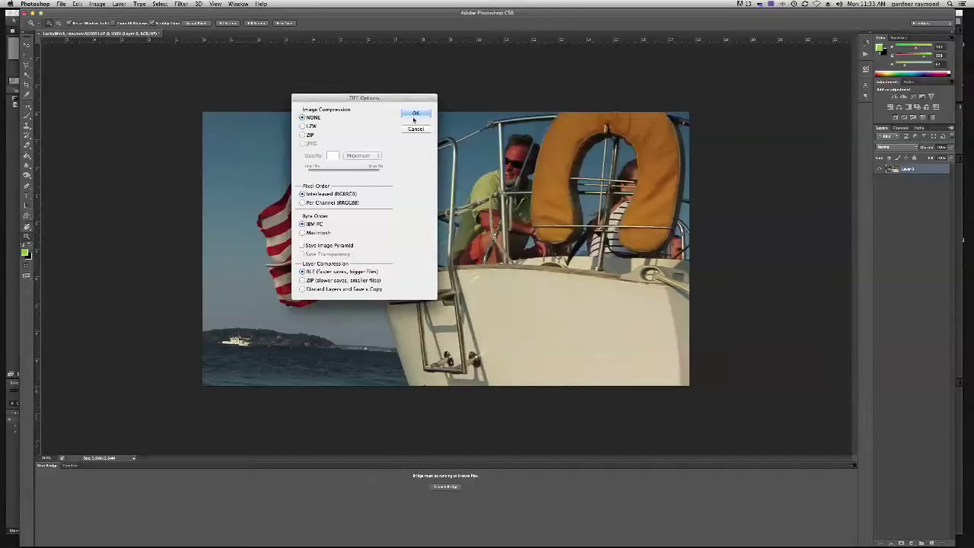
pyautogui.click(416, 113)
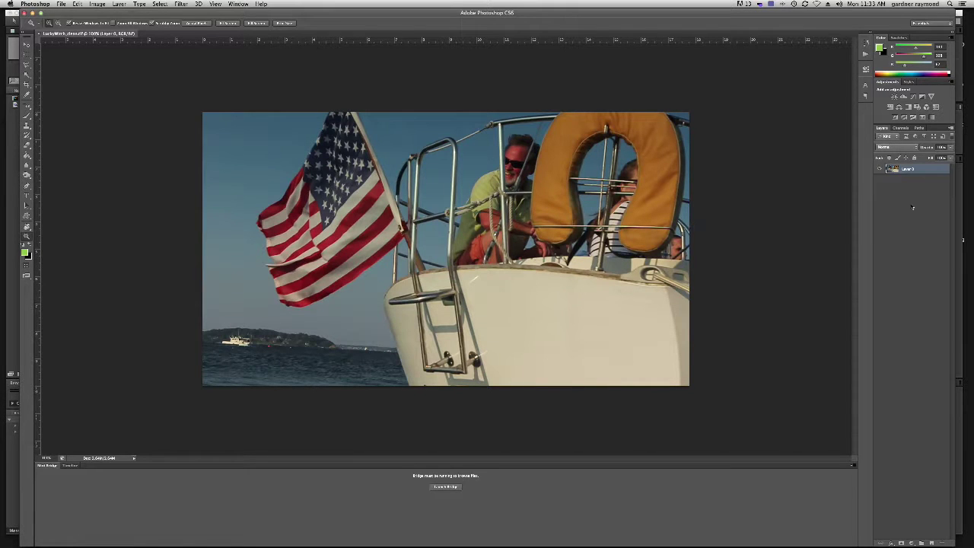
pyautogui.press('super+o')
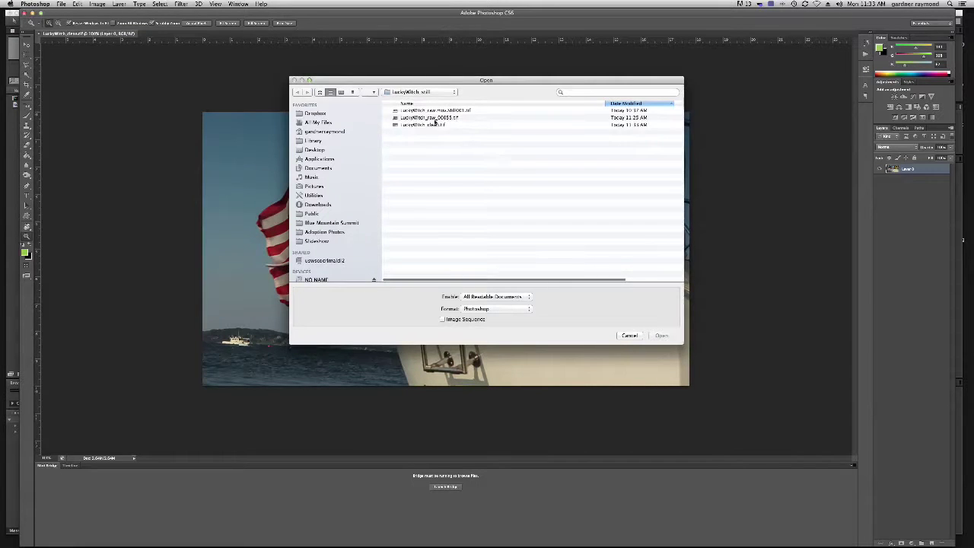
# Step: Open the lettered original still, unlock it as Layer 0, and paste it into the clean plate
pyautogui.click(631, 104)
pyautogui.doubleClick(409, 111)
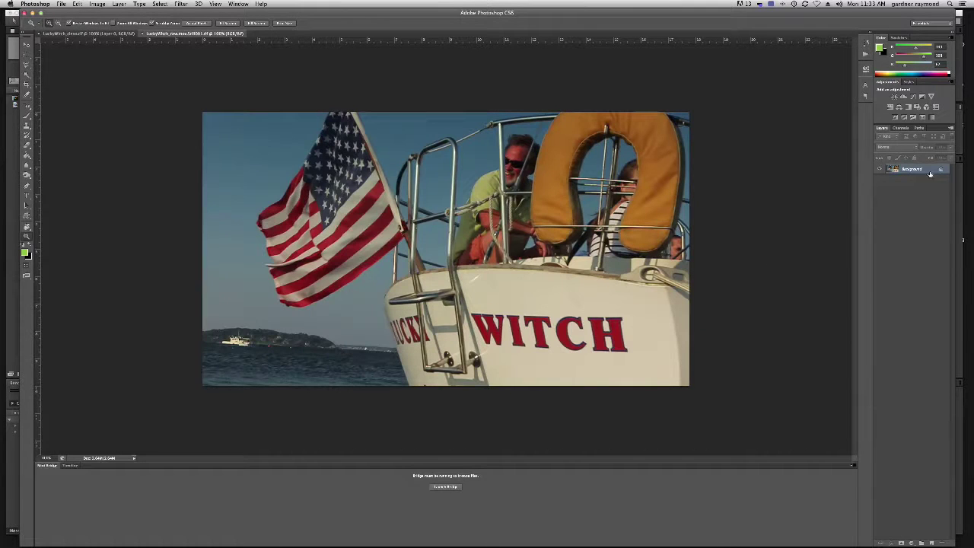
pyautogui.doubleClick(928, 174)
pyautogui.press('Return')
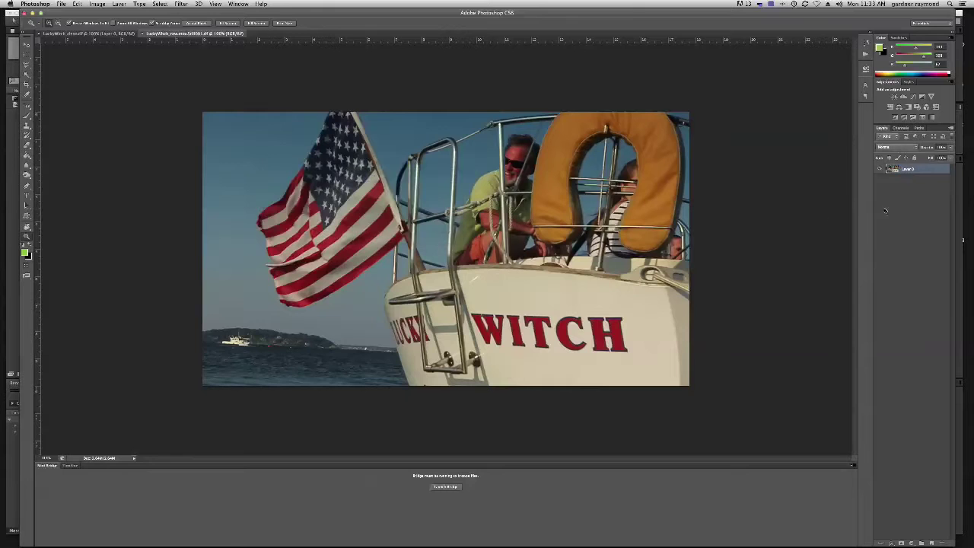
pyautogui.press('super+a')
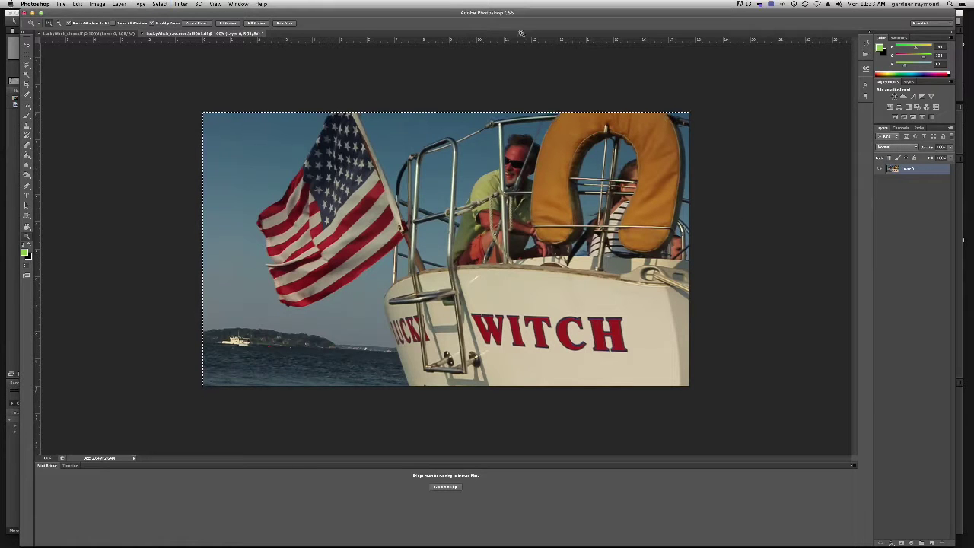
pyautogui.click(103, 34)
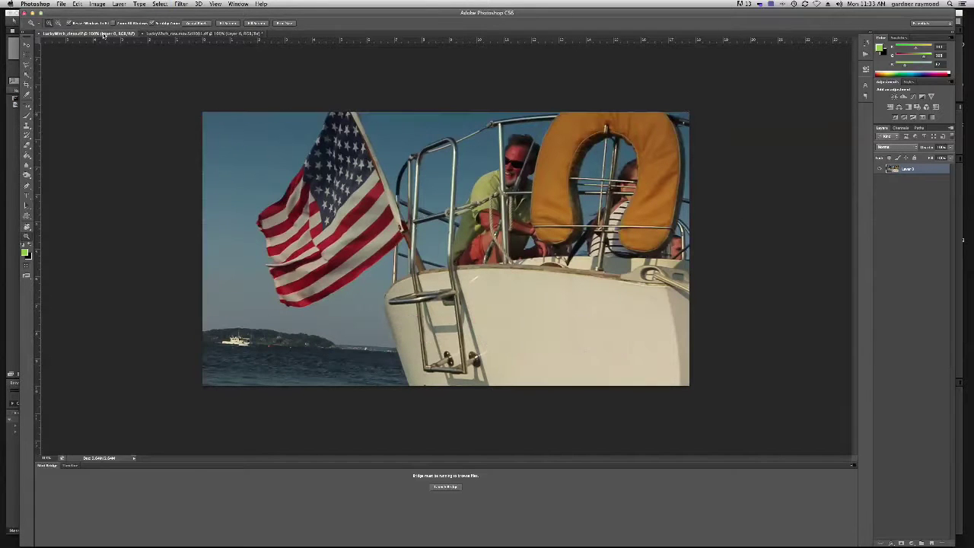
pyautogui.press('super+v')
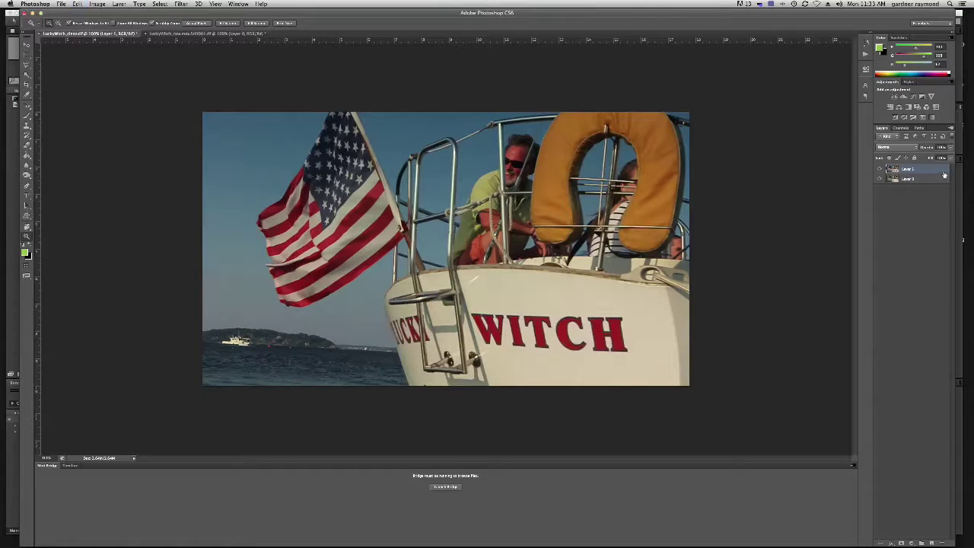
# Step: Toggle the pasted Layer 1 on and off to compare, then delete it
pyautogui.click(880, 169)
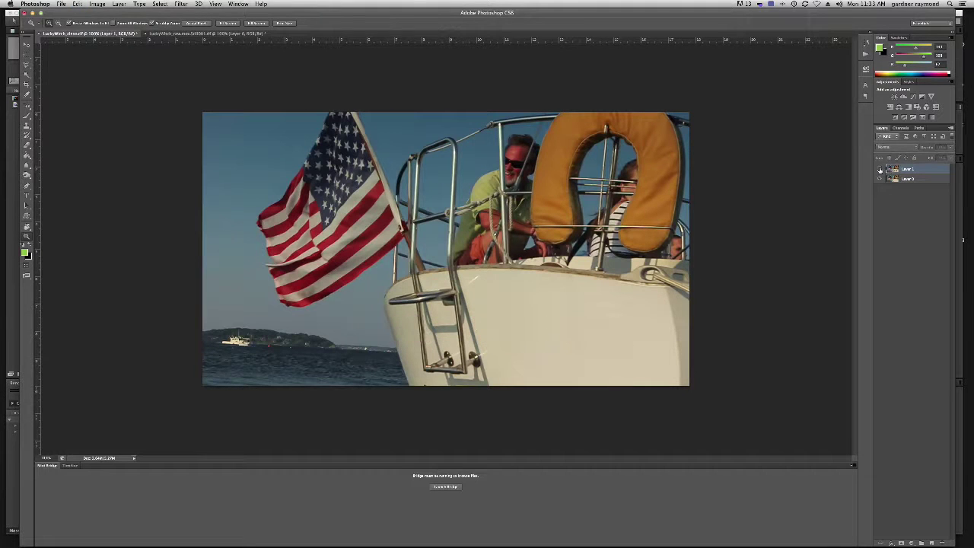
pyautogui.click(880, 168)
pyautogui.click(880, 169)
pyautogui.click(880, 169)
pyautogui.click(880, 169)
pyautogui.moveTo(930, 172); pyautogui.dragTo(942, 543)
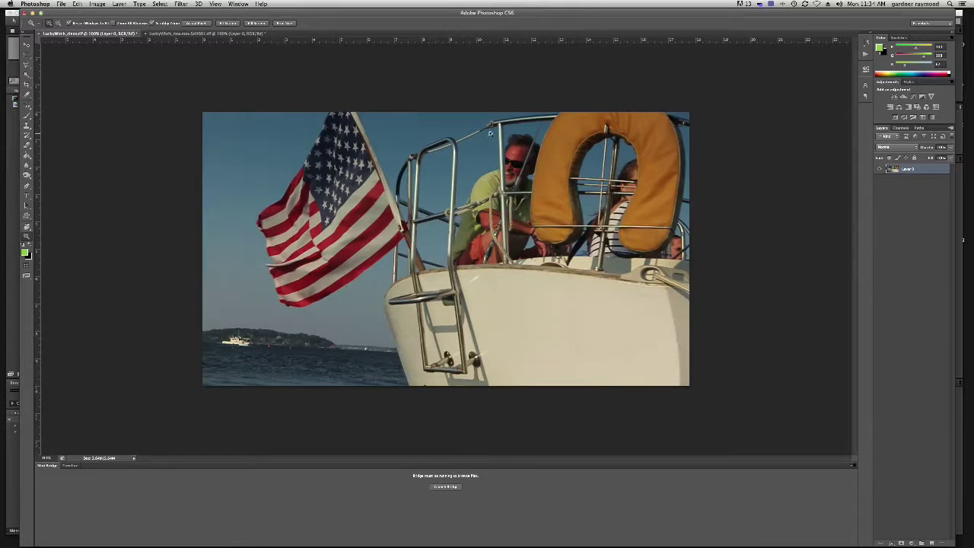
pyautogui.press('super+Tab')
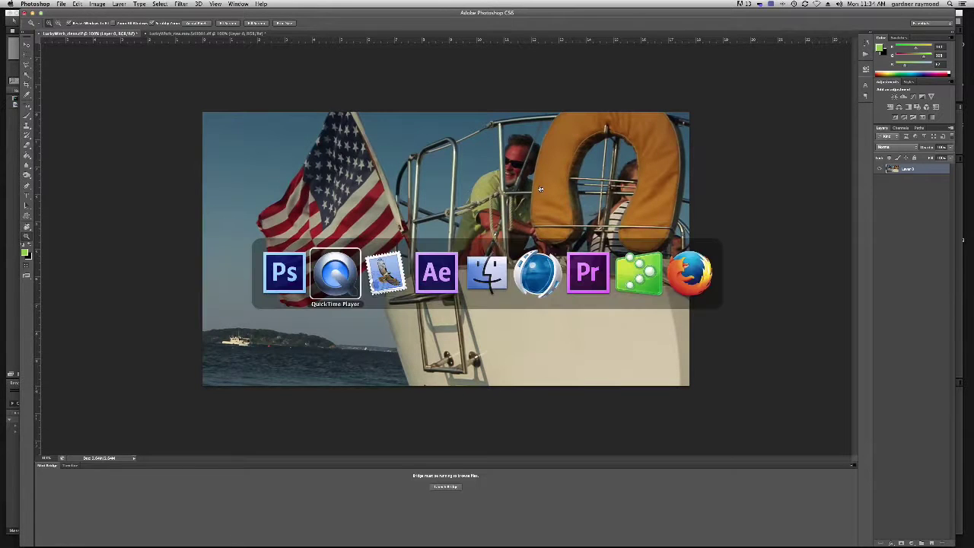
# Step: Import LuckyWitch_clean.tif from the LuckyWitch_still folder into the After Effects project
pyautogui.press('super+Tab')
pyautogui.press('super+Tab')
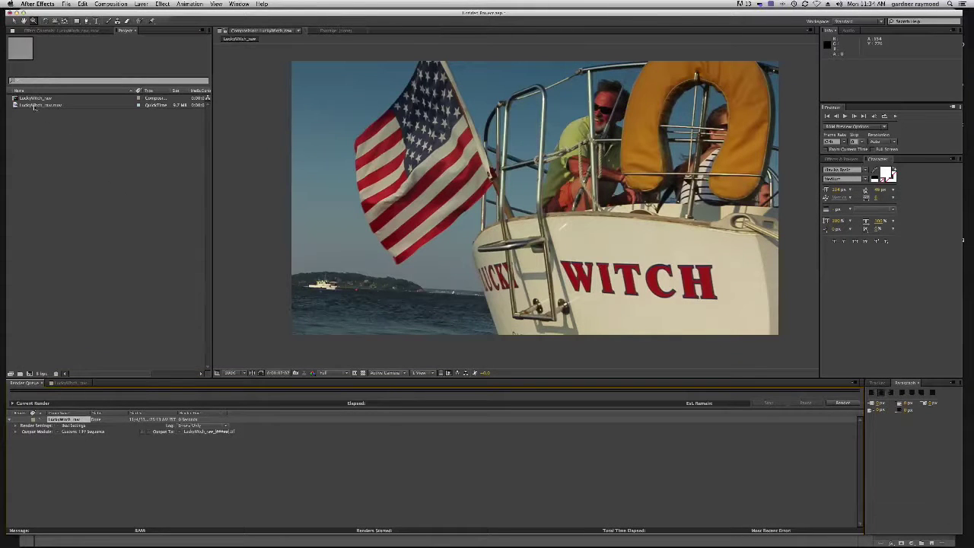
pyautogui.doubleClick(43, 166)
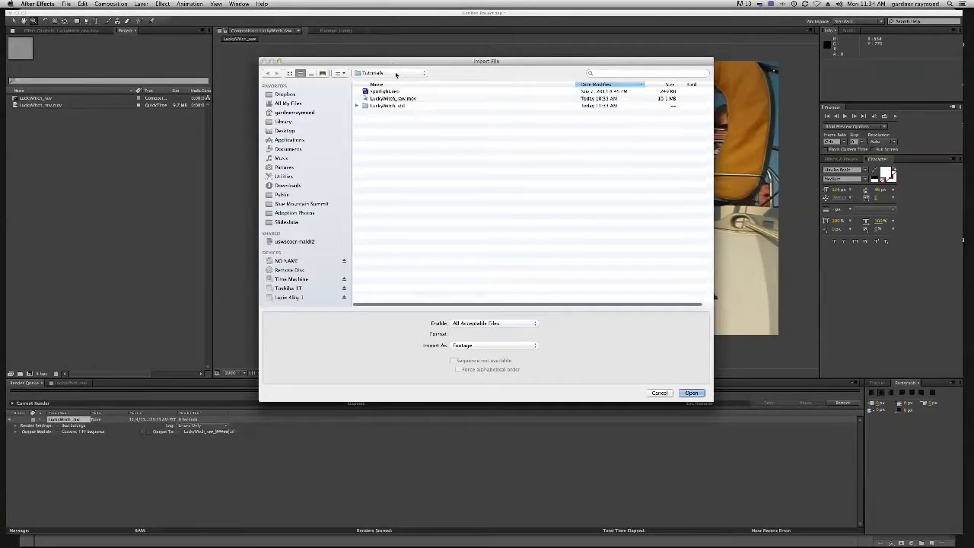
pyautogui.click(398, 73)
pyautogui.click(380, 146)
pyautogui.doubleClick(394, 105)
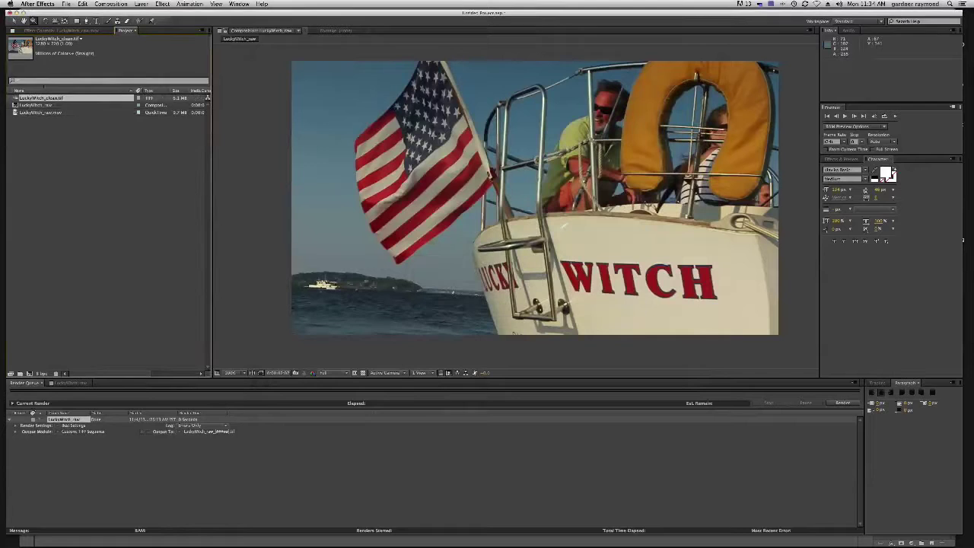
# Step: Extend the work area to the comp end and send LuckyWitch_raw.mov to mocha AE via Track in mocha AE
pyautogui.click(73, 186)
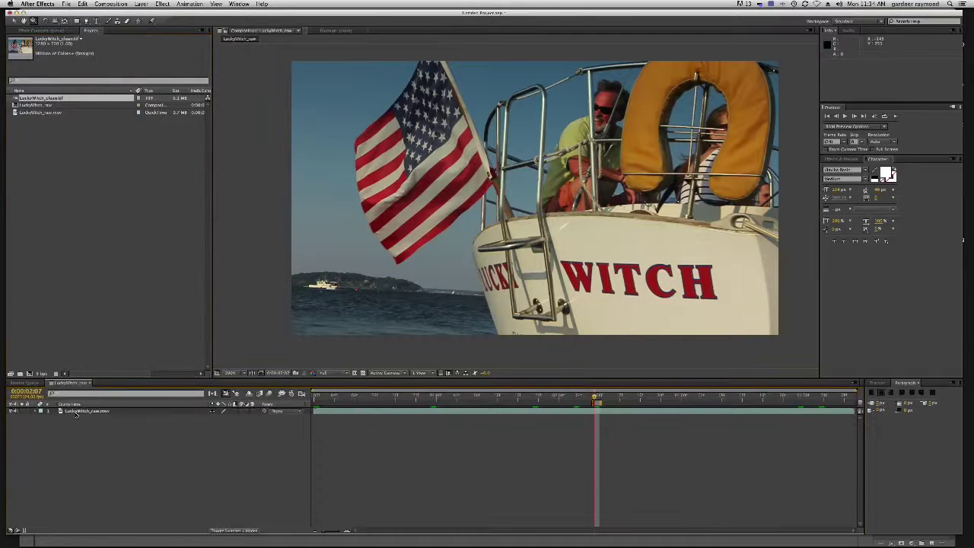
pyautogui.click(76, 413)
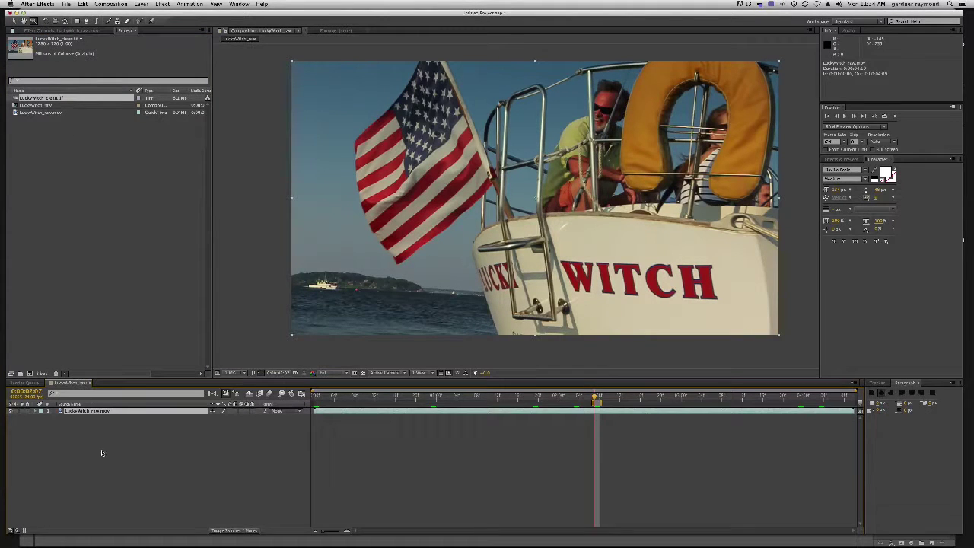
pyautogui.press('n')
pyautogui.moveTo(606, 403); pyautogui.dragTo(856, 403)
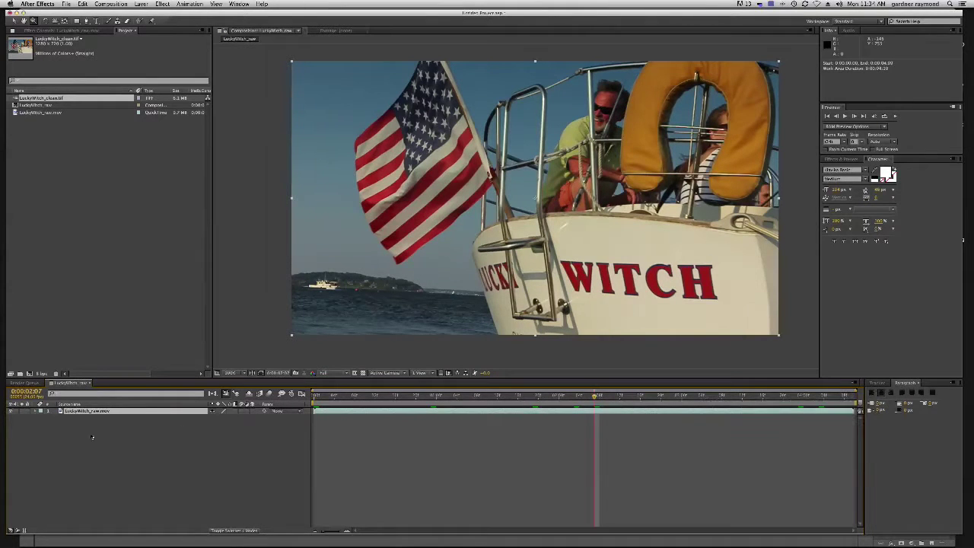
pyautogui.click(76, 412)
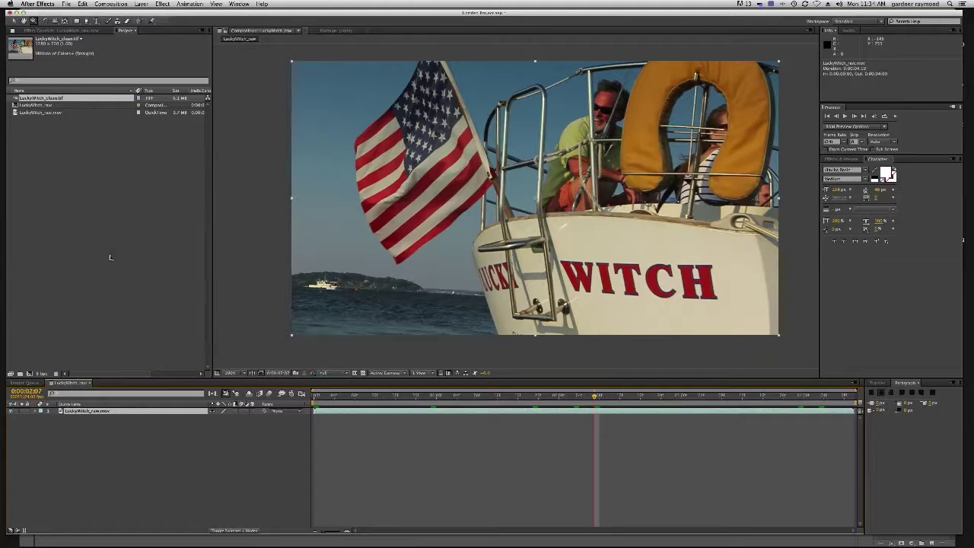
pyautogui.click(184, 4)
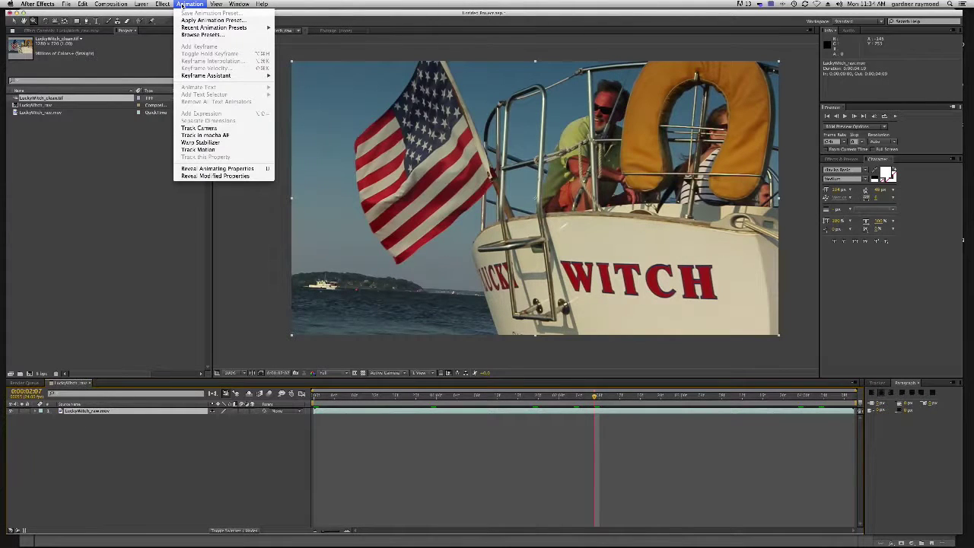
pyautogui.click(219, 137)
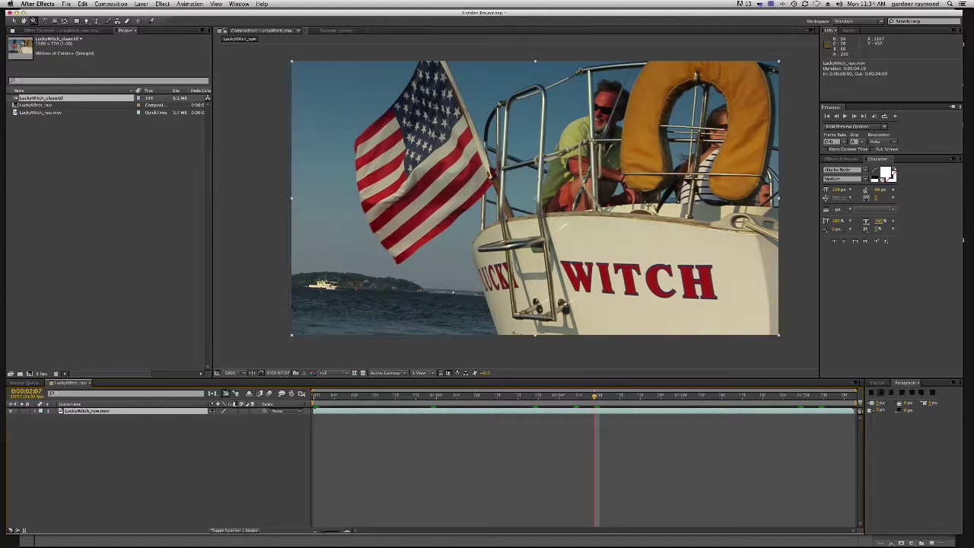
pyautogui.moveTo(963, 192)
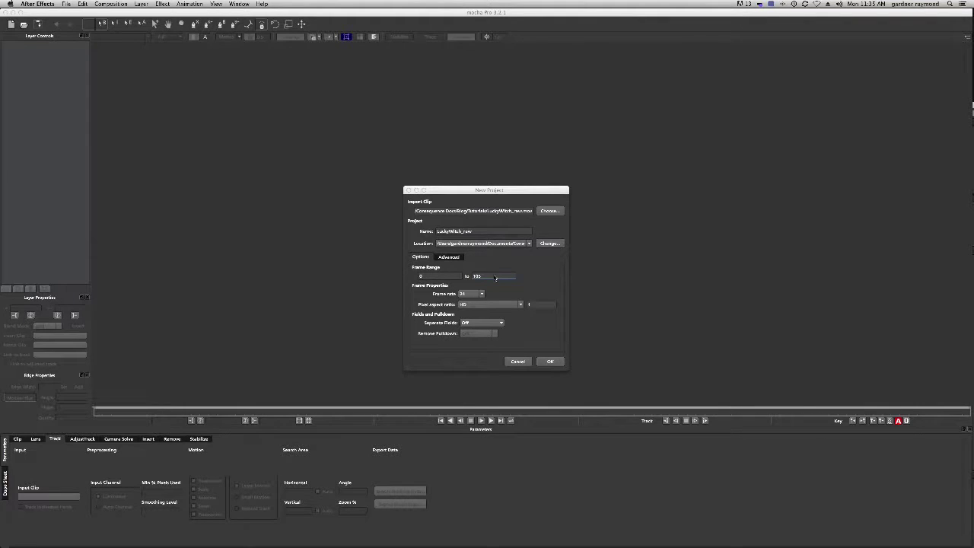
# Step: Move After Effects' current time back to the first frame
pyautogui.press('super+Tab')
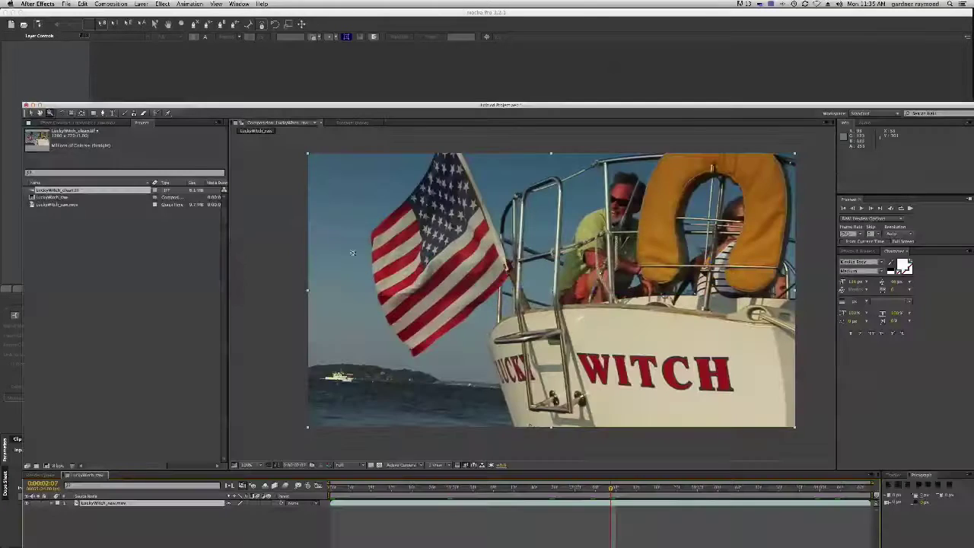
pyautogui.moveTo(441, 104); pyautogui.dragTo(423, 4)
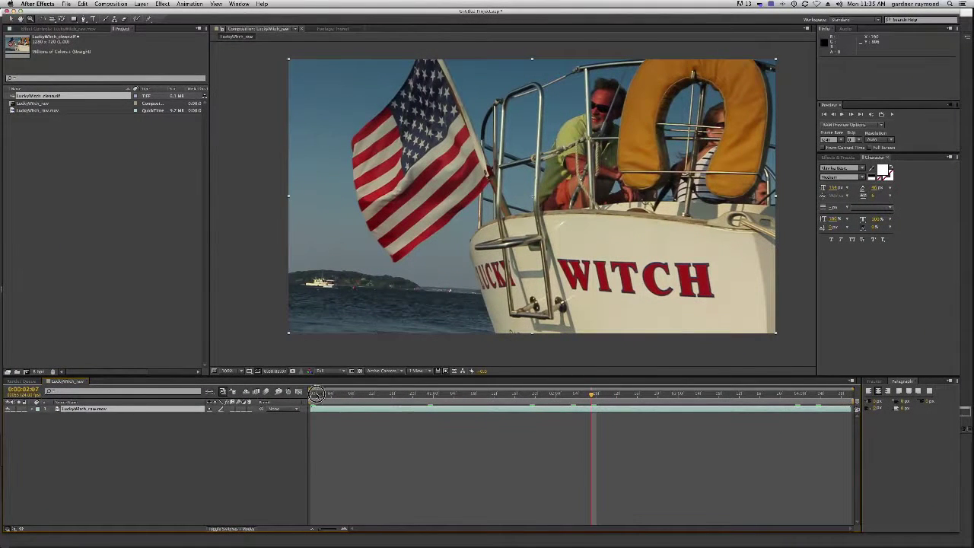
pyautogui.moveTo(314, 393); pyautogui.dragTo(883, 403)
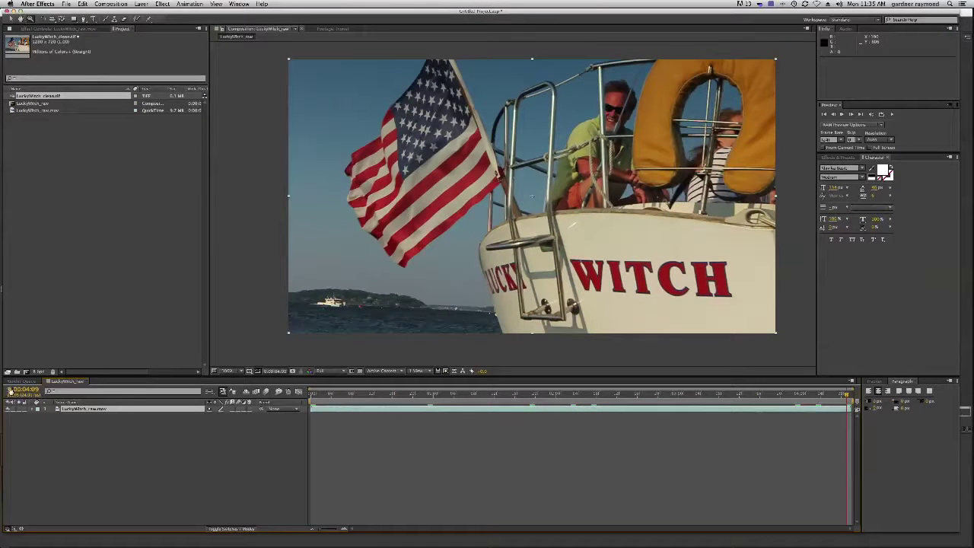
# Step: Create the mocha project from LuckyWitch_raw with Cache clip turned on
pyautogui.press('super+Tab')
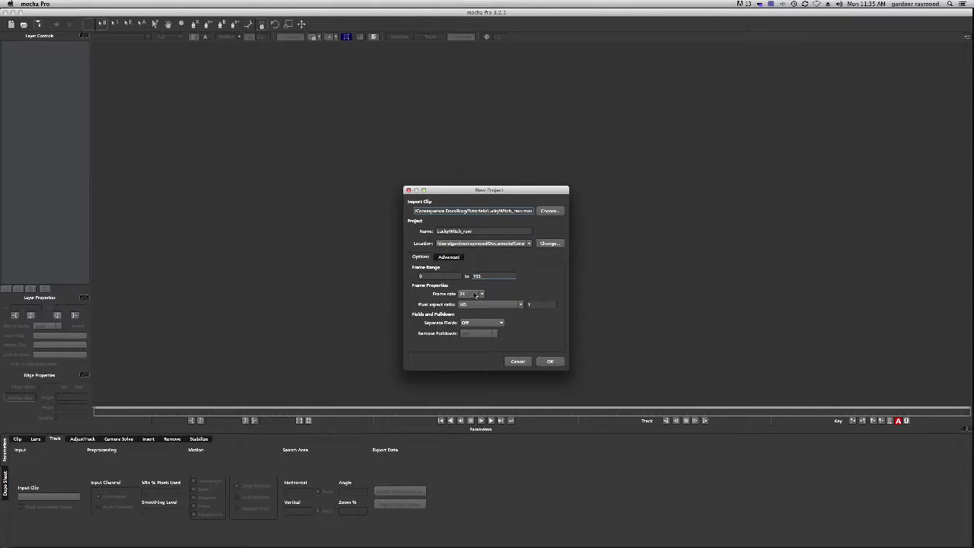
pyautogui.click(448, 258)
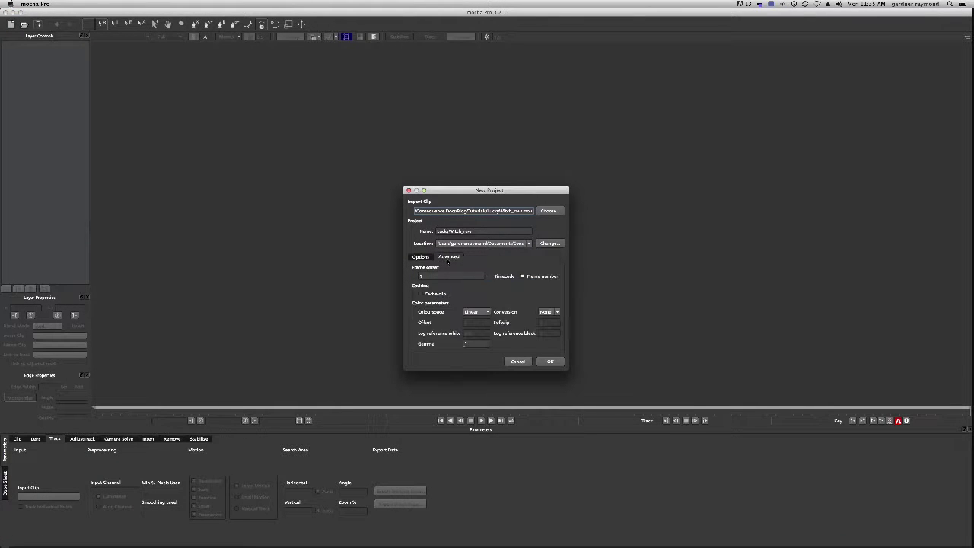
pyautogui.click(420, 294)
pyautogui.click(549, 362)
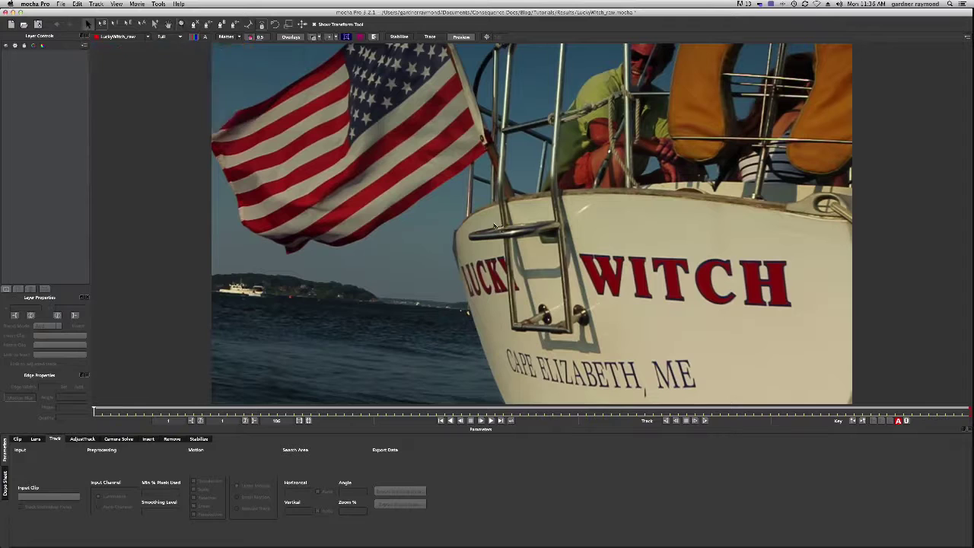
# Step: Zoom and pan the mocha viewer to frame the boat hull
pyautogui.click(182, 24)
pyautogui.moveTo(506, 251); pyautogui.dragTo(502, 277)
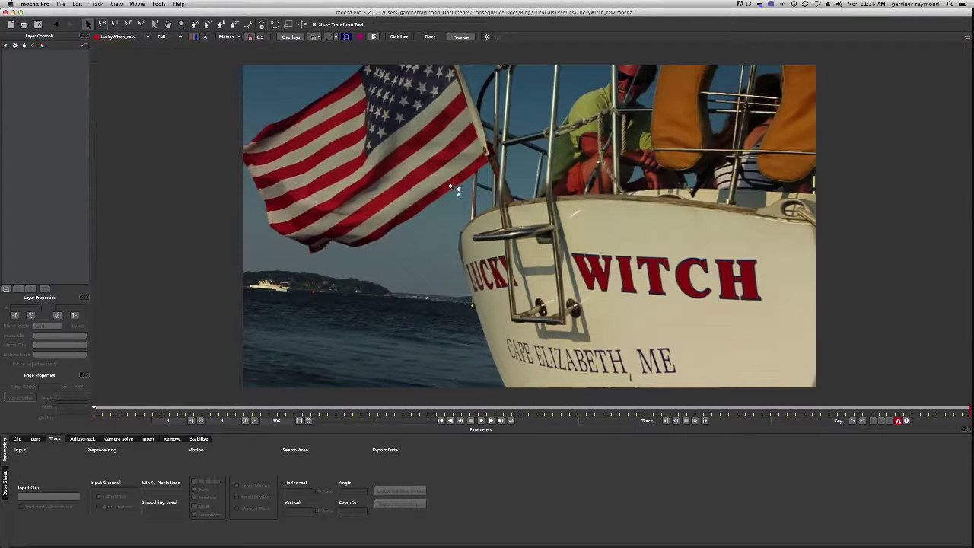
pyautogui.moveTo(481, 212); pyautogui.dragTo(489, 226)
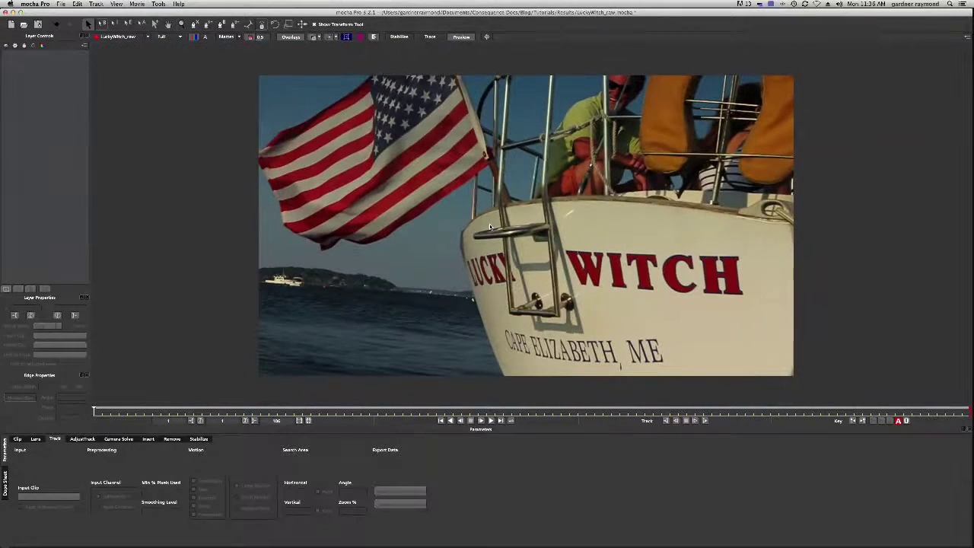
pyautogui.press('x')
pyautogui.moveTo(501, 205)
pyautogui.mouseDown()
pyautogui.moveTo(351, 207)
pyautogui.moveTo(603, 210)
pyautogui.moveTo(434, 200)
pyautogui.moveTo(496, 200)
pyautogui.moveTo(485, 199)
pyautogui.mouseUp()
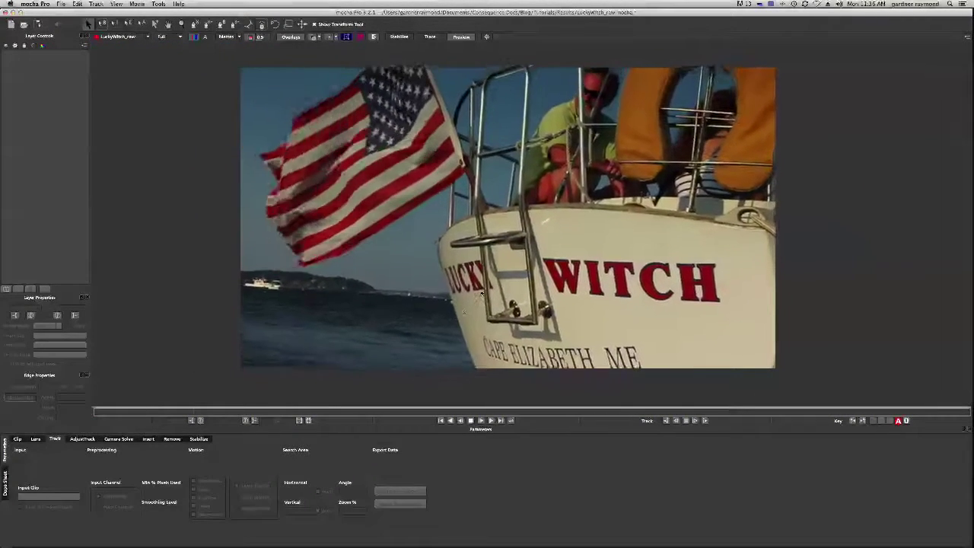
# Step: Return to the clip's first frame and place the first X-Spline point beside WITCH
pyautogui.moveTo(260, 411); pyautogui.dragTo(53, 411)
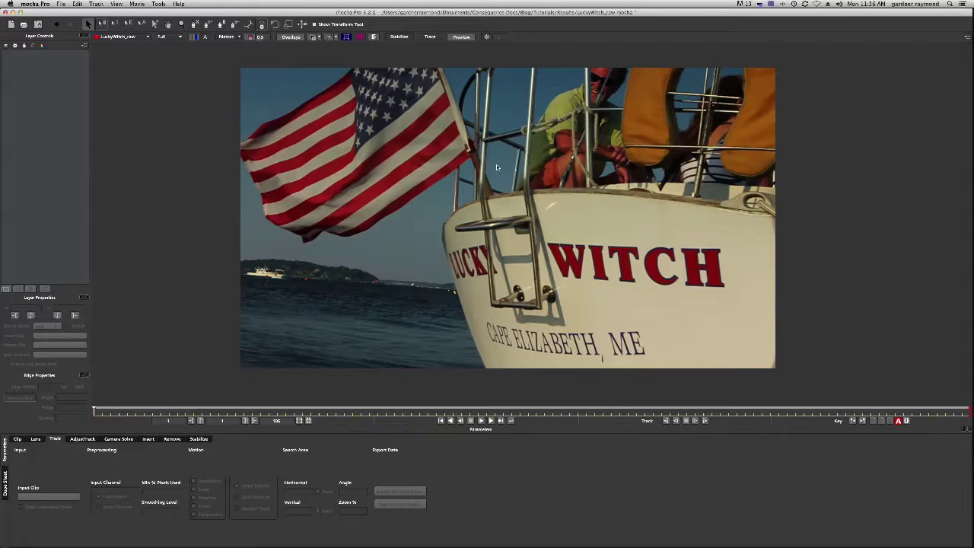
pyautogui.click(194, 23)
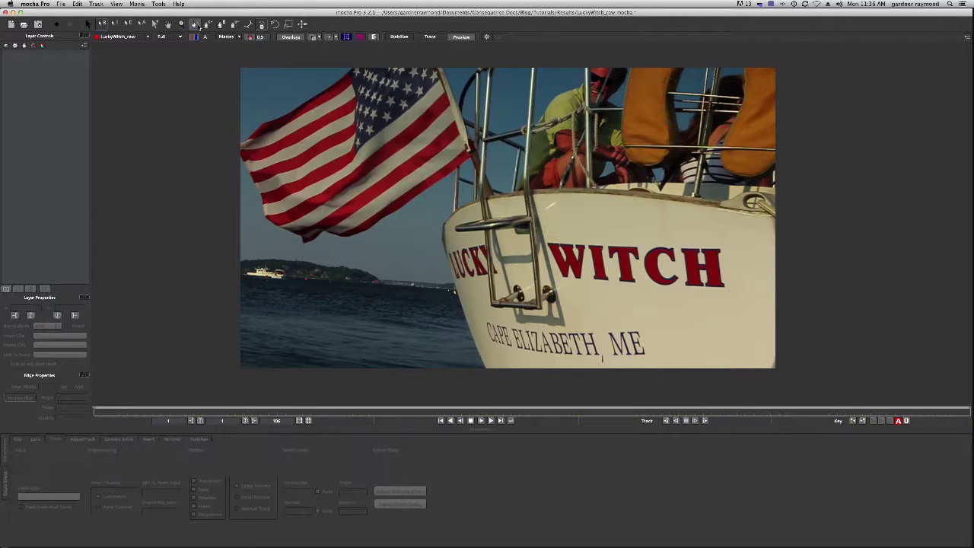
pyautogui.click(724, 240)
# Step: Add the remaining corner points around WITCH and close the X-Spline shape
pyautogui.click(534, 227)
pyautogui.click(557, 290)
pyautogui.click(732, 297)
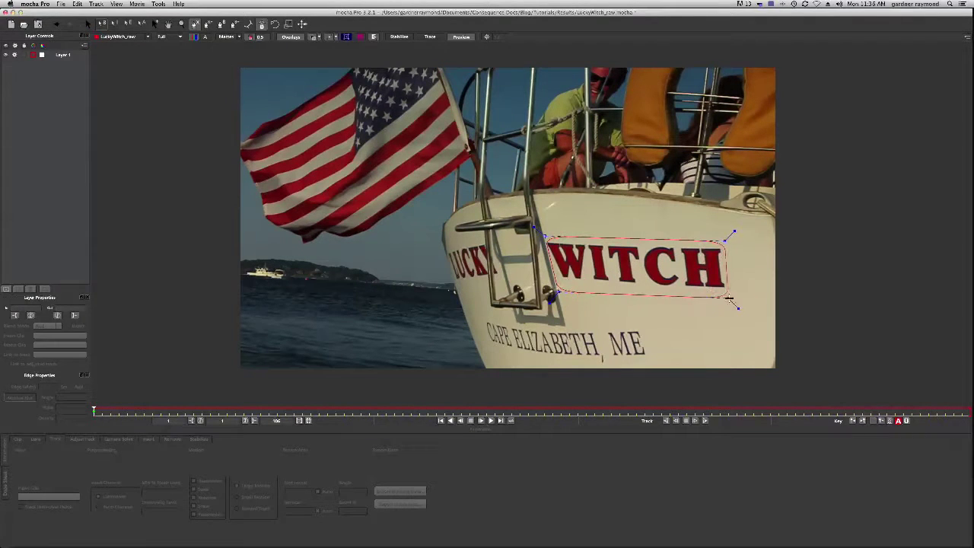
pyautogui.rightClick(734, 299)
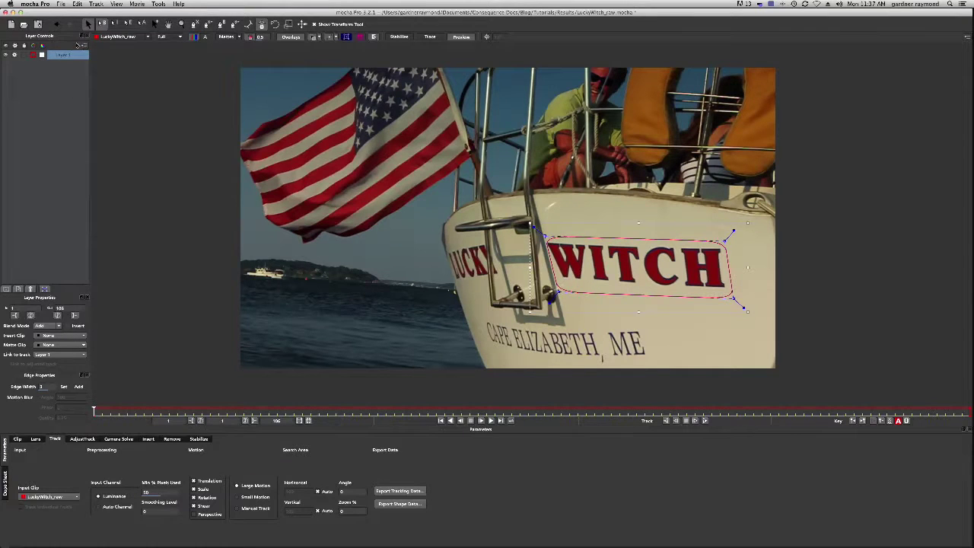
# Step: Rename Layer 1 to Witch Track
pyautogui.click(65, 57)
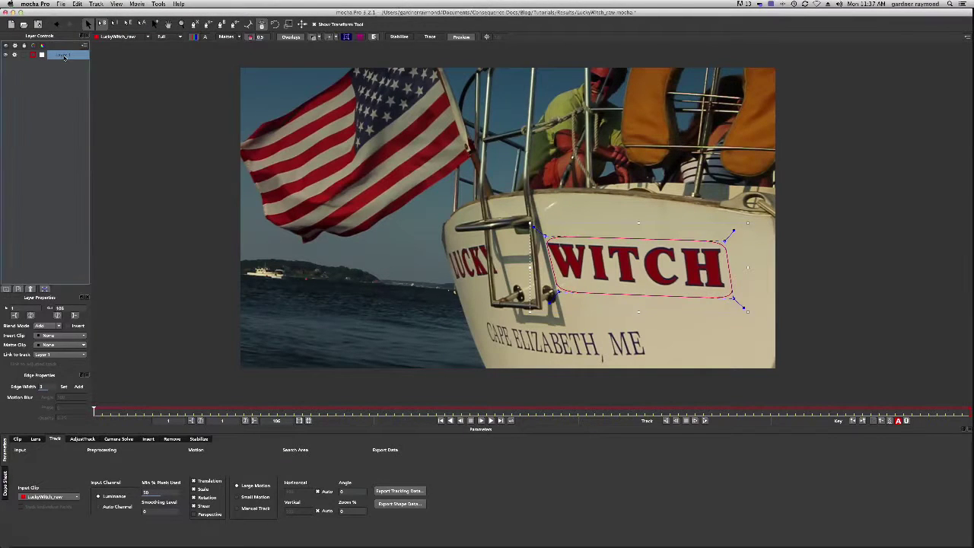
pyautogui.doubleClick(65, 57)
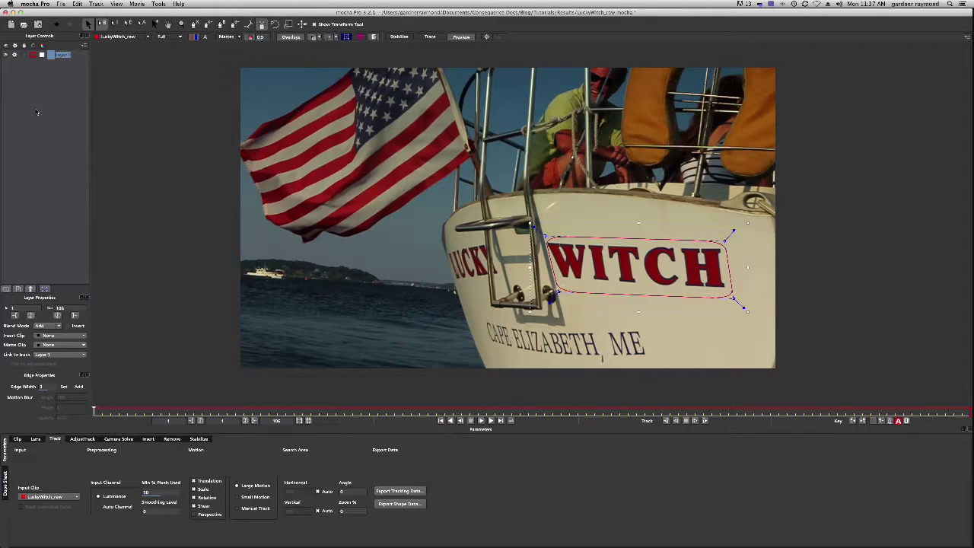
pyautogui.write('Witch Track')
pyautogui.press('Return')
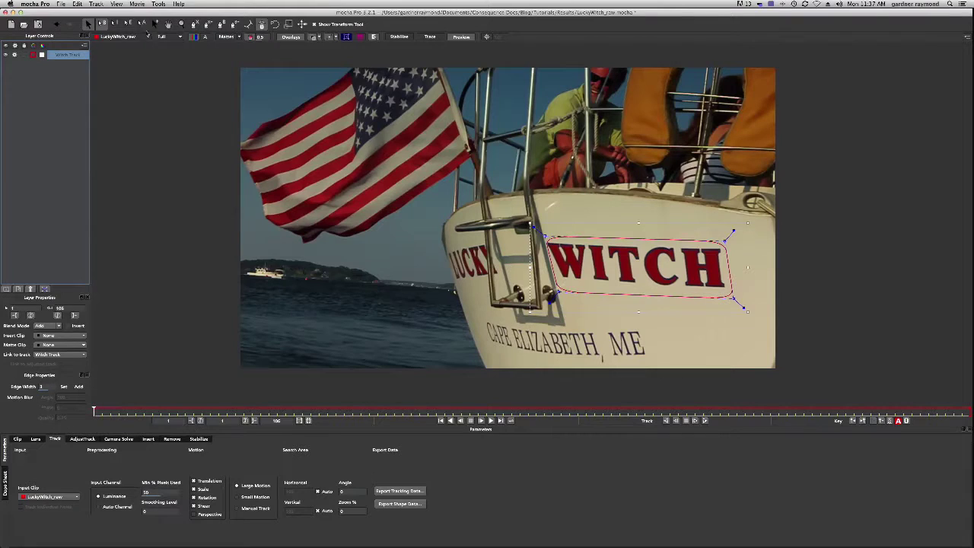
pyautogui.press('super+Tab')
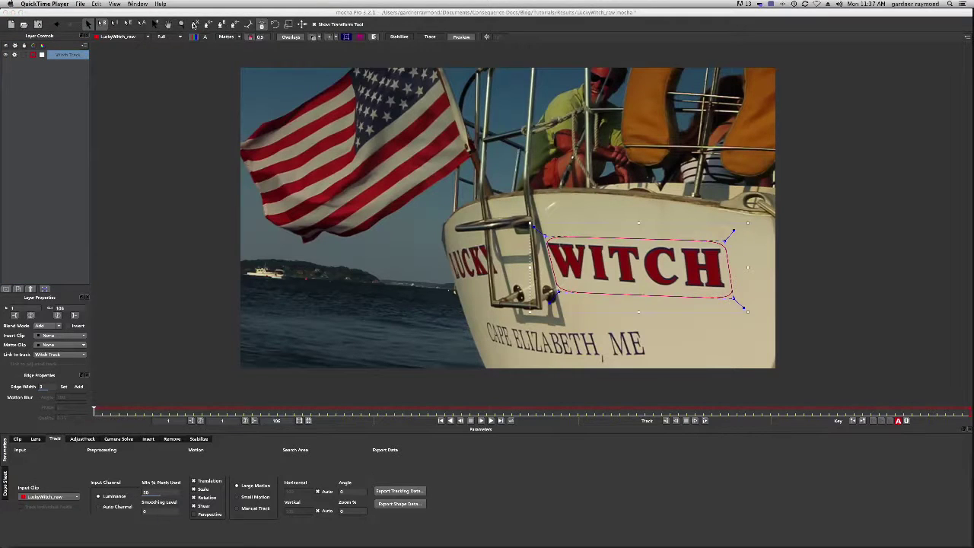
pyautogui.press('super+Tab')
# Step: Draw a first X-Spline around LUCKY, then delete that Layer 2 attempt
pyautogui.click(487, 240)
pyautogui.click(431, 254)
pyautogui.moveTo(443, 251); pyautogui.dragTo(452, 283)
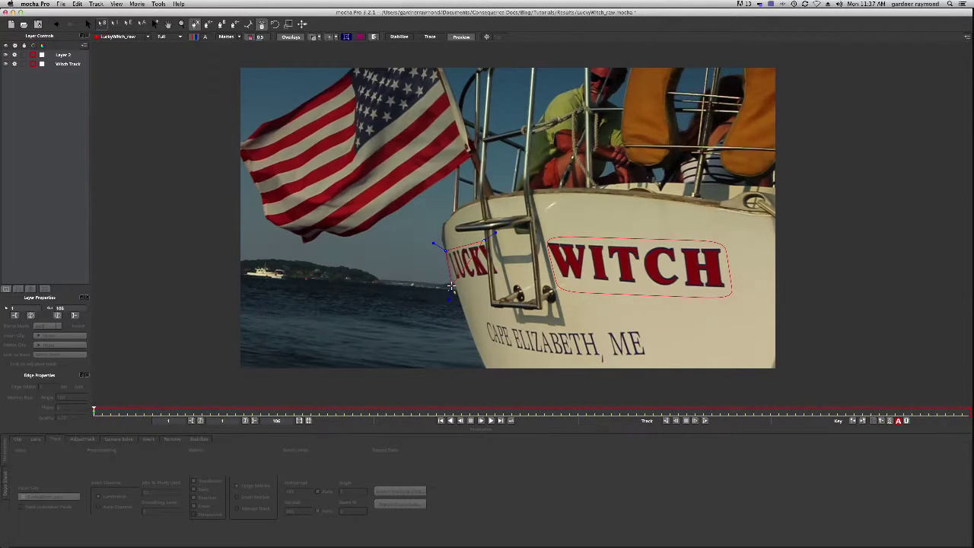
pyautogui.click(453, 292)
pyautogui.click(490, 278)
pyautogui.moveTo(489, 279); pyautogui.dragTo(487, 265)
pyautogui.rightClick(486, 266)
pyautogui.press('s')
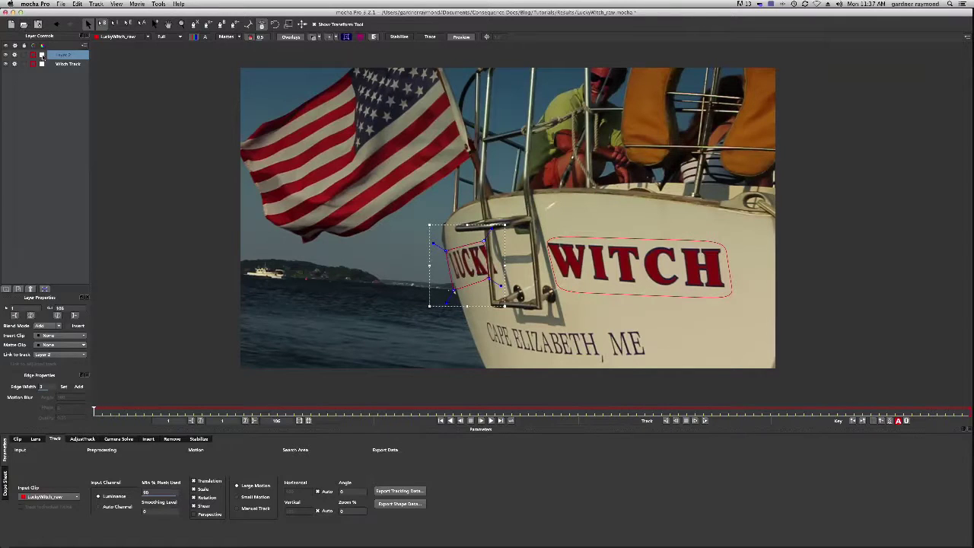
pyautogui.rightClick(62, 57)
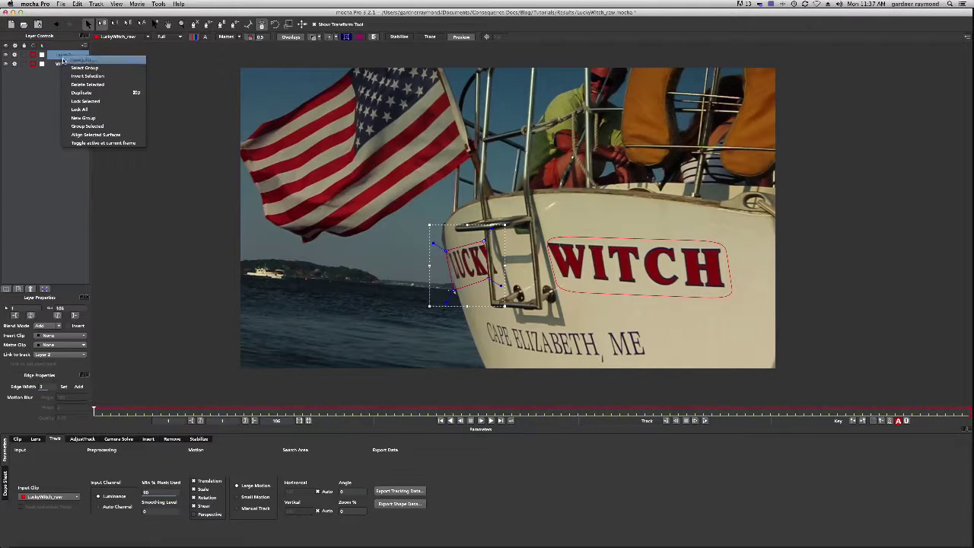
pyautogui.click(67, 86)
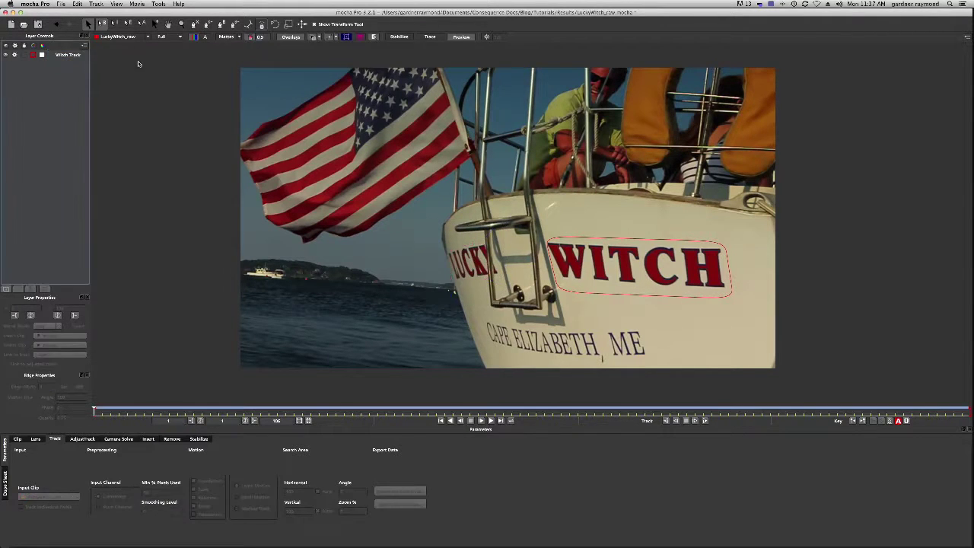
# Step: Redraw a closed, curved X-Spline shape around LUCKY beside the ladder
pyautogui.press('super+Tab')
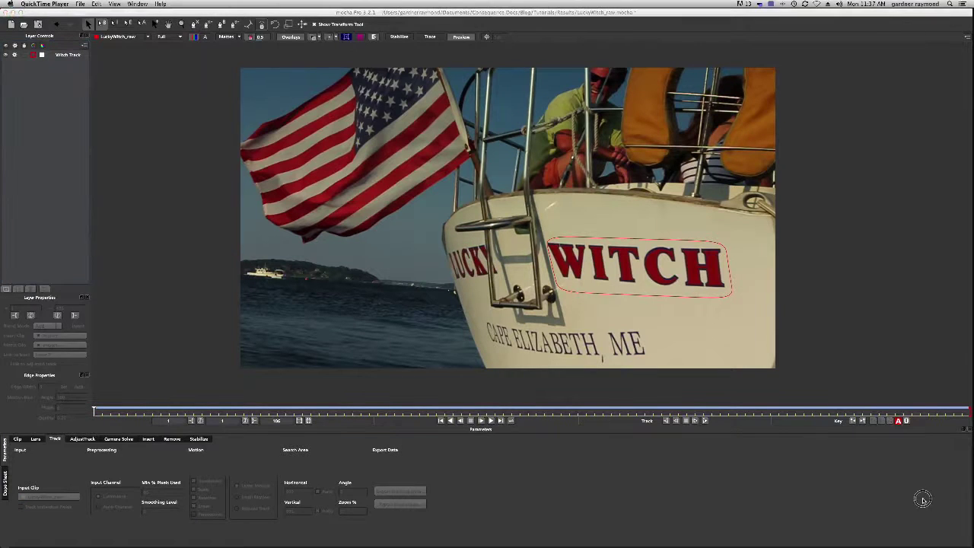
pyautogui.click(195, 24)
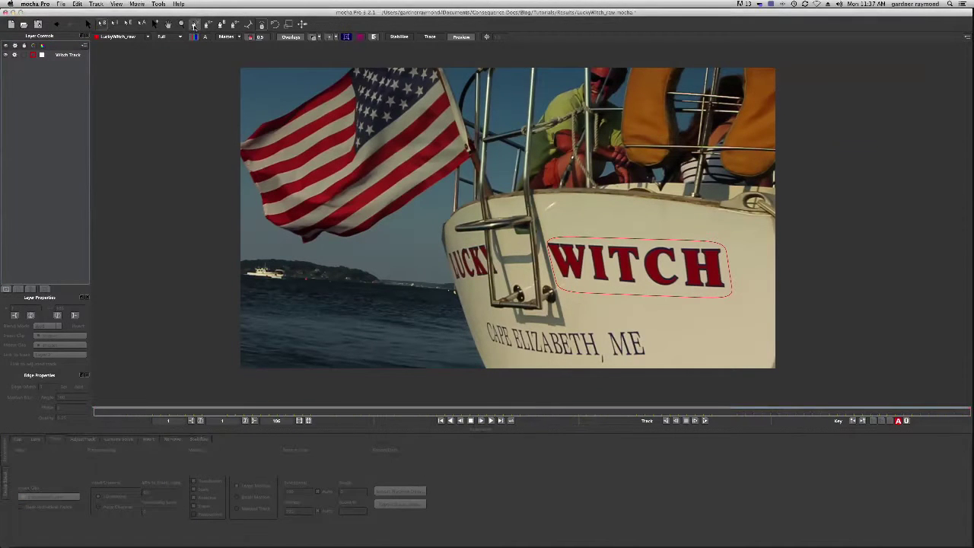
pyautogui.click(482, 241)
pyautogui.moveTo(444, 251); pyautogui.dragTo(433, 245)
pyautogui.click(455, 288)
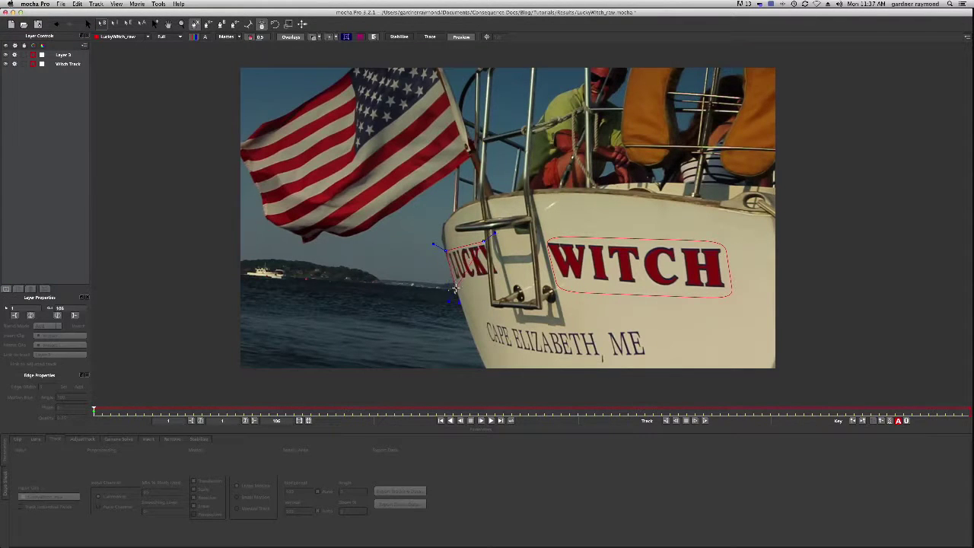
pyautogui.moveTo(486, 277); pyautogui.dragTo(499, 285)
pyautogui.rightClick(499, 285)
pyautogui.click(485, 261)
pyautogui.rightClick(485, 260)
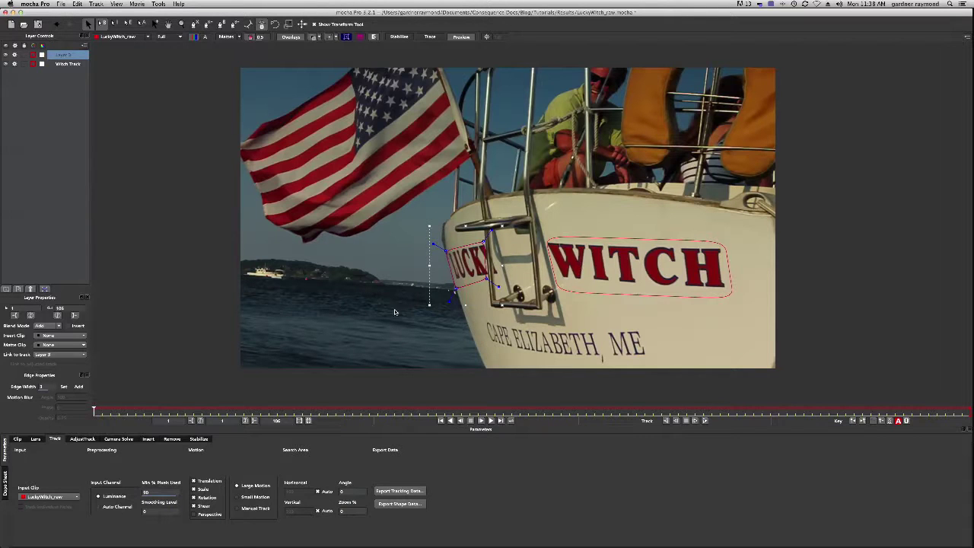
# Step: Rename Layer 3 to Lucky Track
pyautogui.doubleClick(64, 55)
pyautogui.write('Lucky Track')
pyautogui.press('Return')
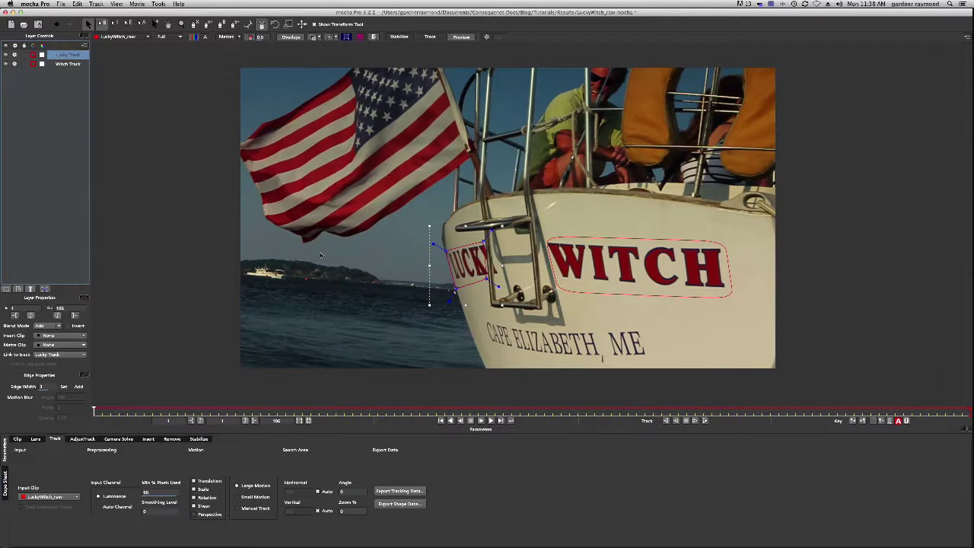
pyautogui.click(66, 64)
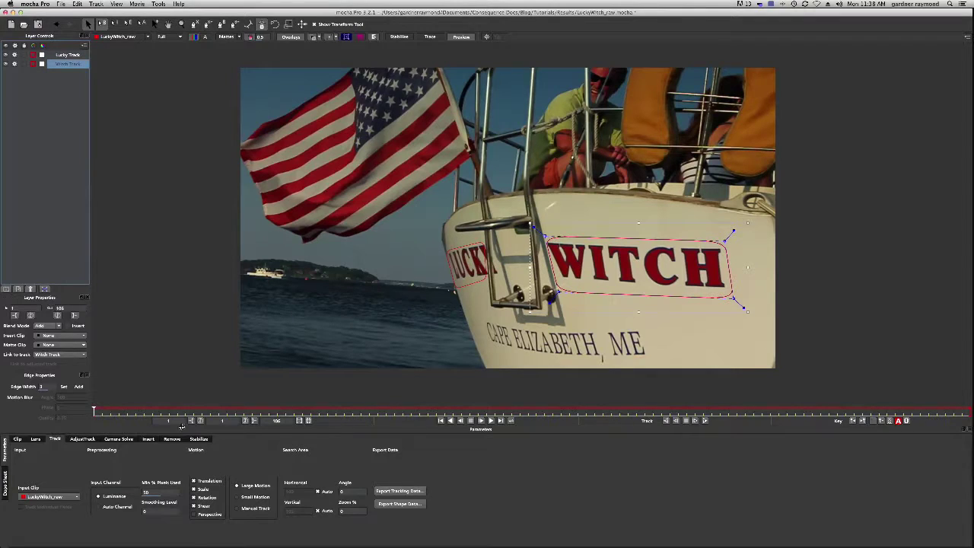
pyautogui.moveTo(94, 411)
pyautogui.mouseDown()
pyautogui.moveTo(843, 413)
pyautogui.moveTo(590, 403)
pyautogui.moveTo(90, 411)
pyautogui.mouseUp()
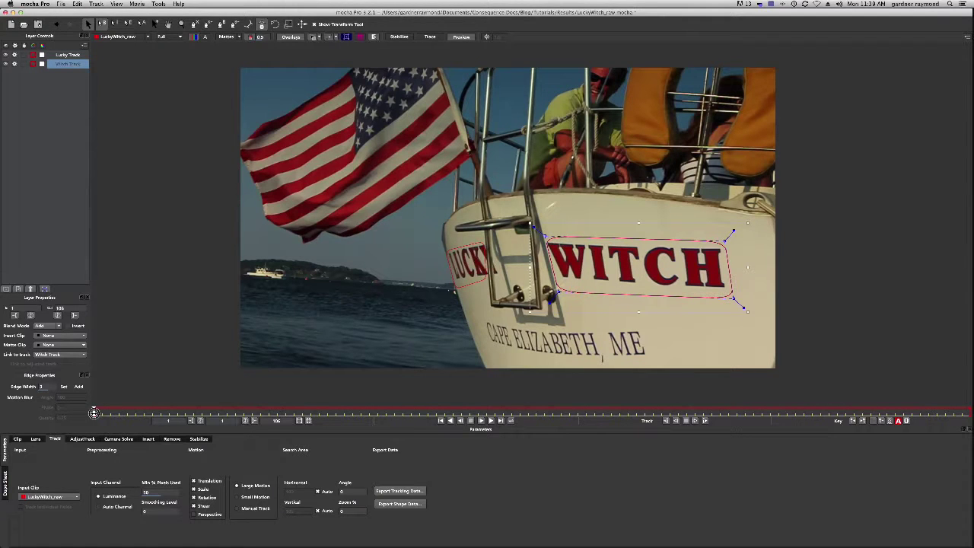
# Step: Enable Shear and Perspective motion tracking for the Witch Track and Lucky Track layers
pyautogui.moveTo(94, 411); pyautogui.dragTo(118, 410)
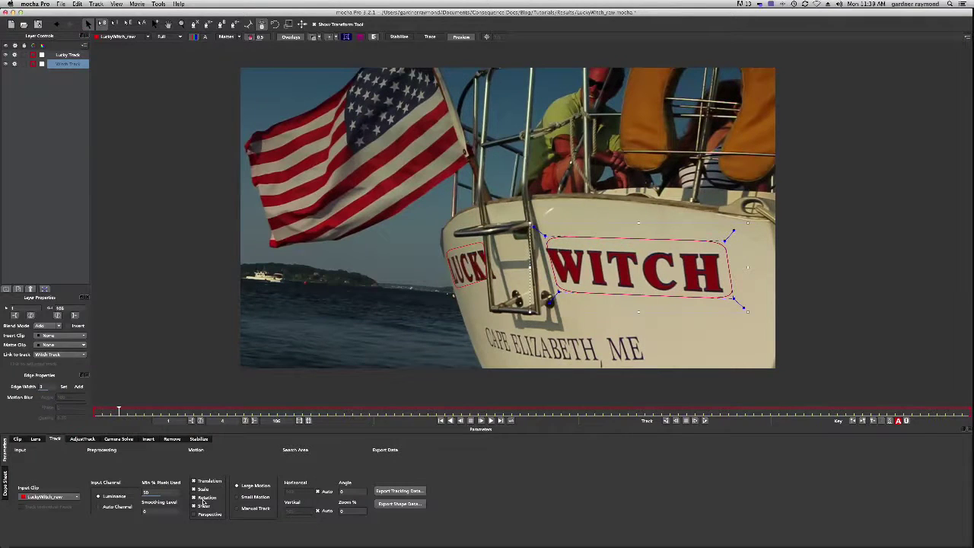
pyautogui.moveTo(119, 411); pyautogui.dragTo(65, 397)
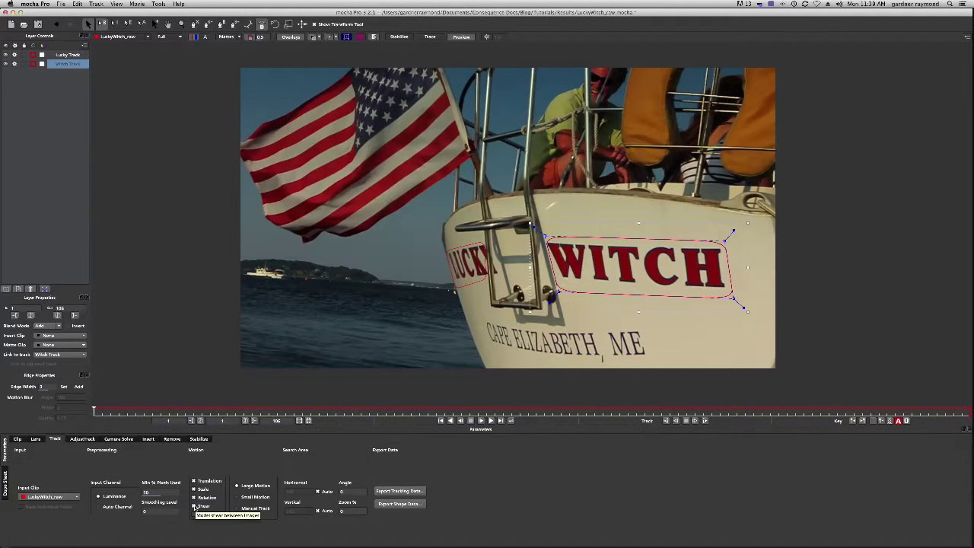
pyautogui.click(194, 506)
pyautogui.click(194, 515)
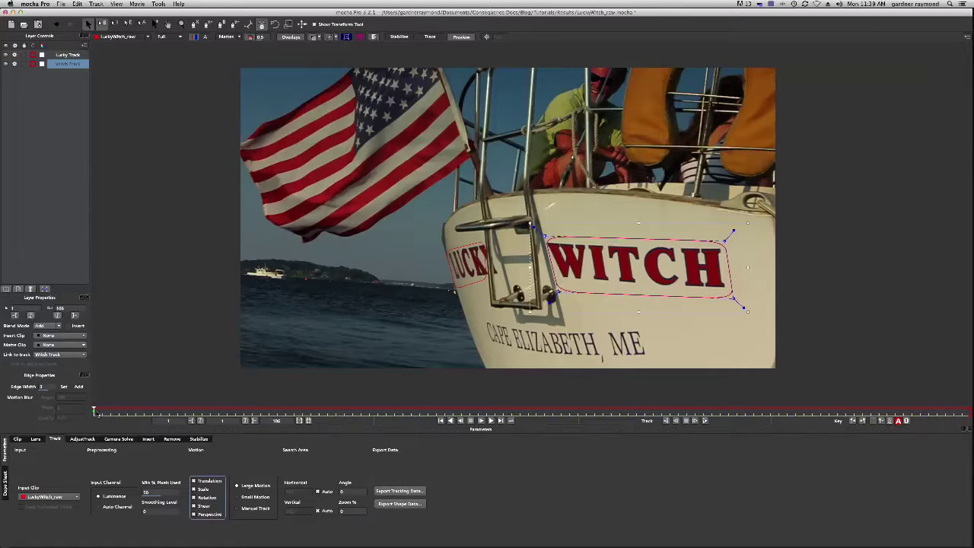
pyautogui.click(72, 56)
pyautogui.click(193, 514)
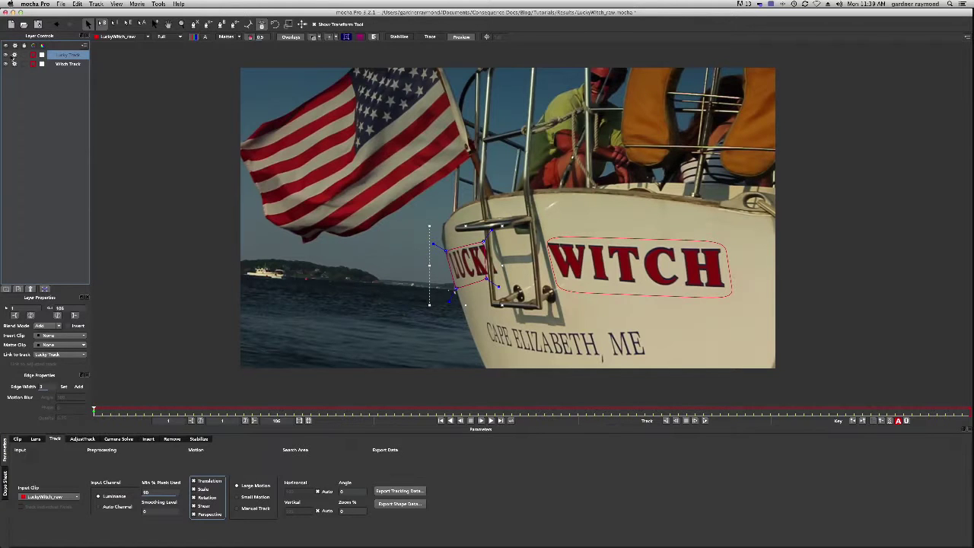
# Step: Toggle tracking off and back on for both the Lucky Track and Witch Track layers
pyautogui.click(14, 56)
pyautogui.click(14, 65)
pyautogui.click(14, 64)
pyautogui.click(14, 55)
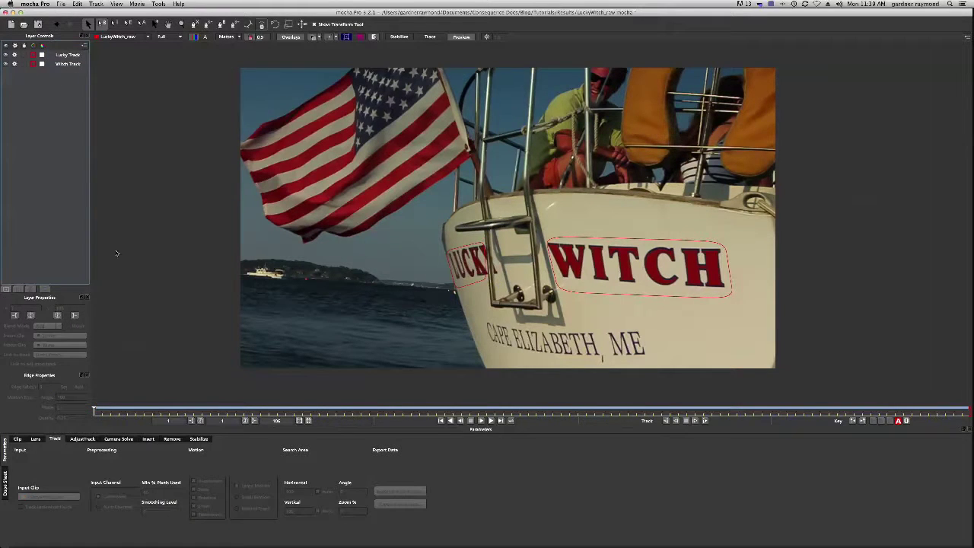
# Step: Track both lettering layers forward, then retrack the WITCH shape from around frame 68 to the end
pyautogui.keyDown('shift'); pyautogui.click(67, 64); pyautogui.keyUp('shift')
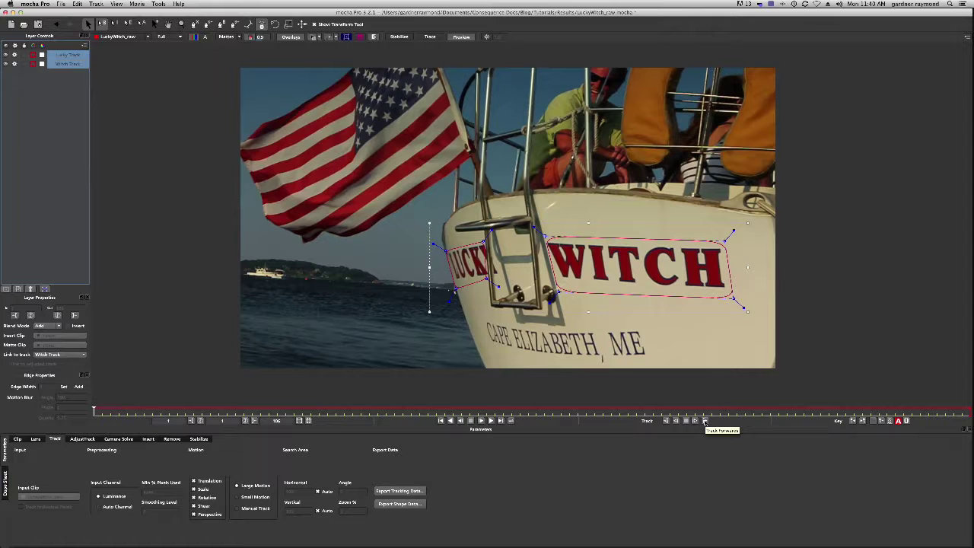
pyautogui.click(705, 421)
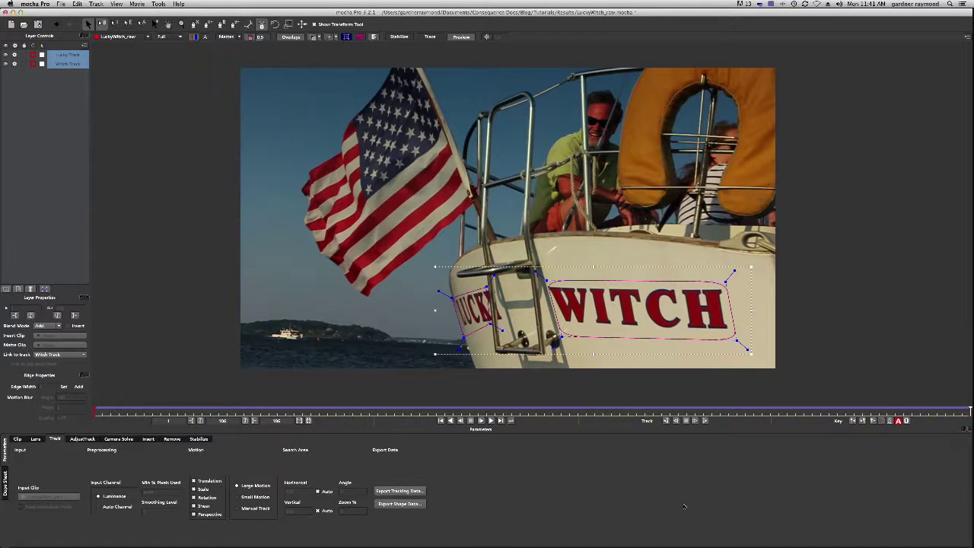
pyautogui.moveTo(970, 410); pyautogui.dragTo(402, 411)
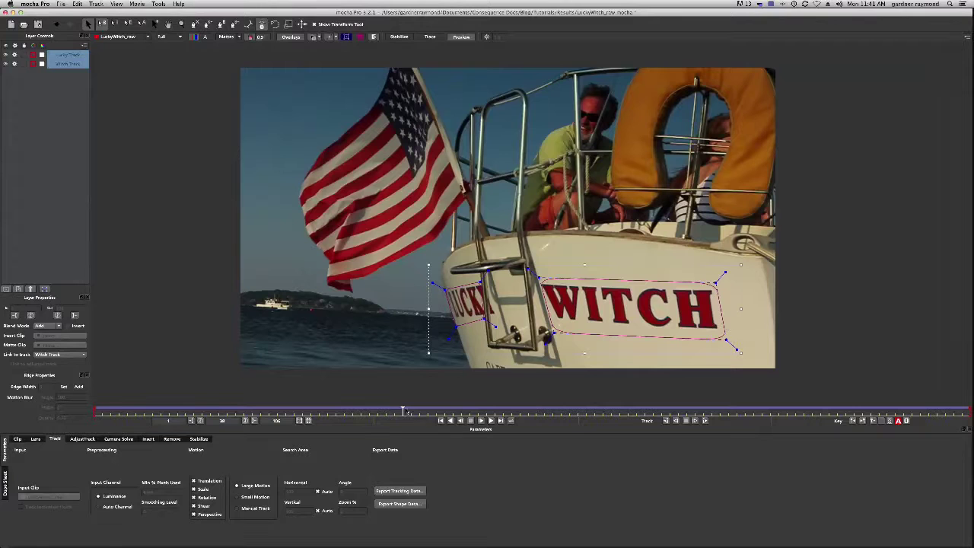
pyautogui.click(490, 420)
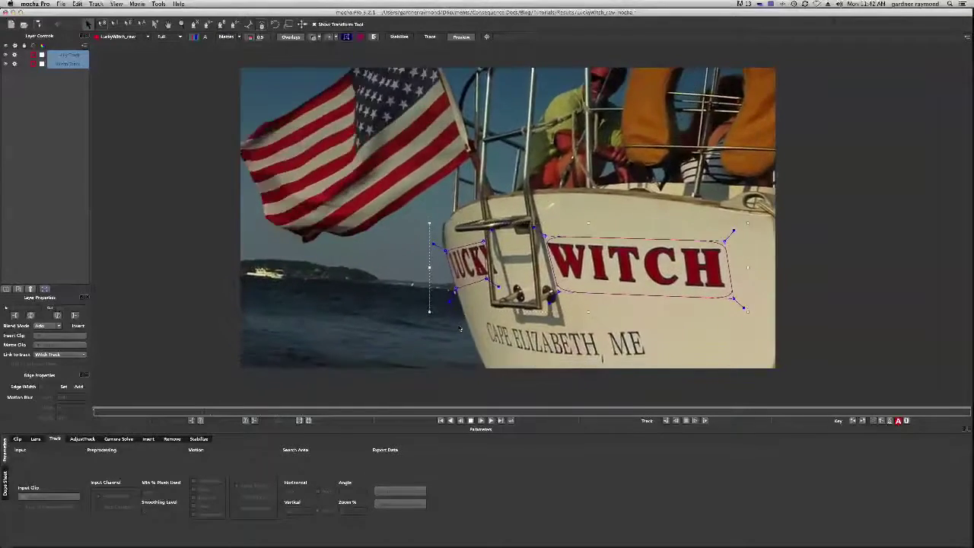
pyautogui.click(471, 420)
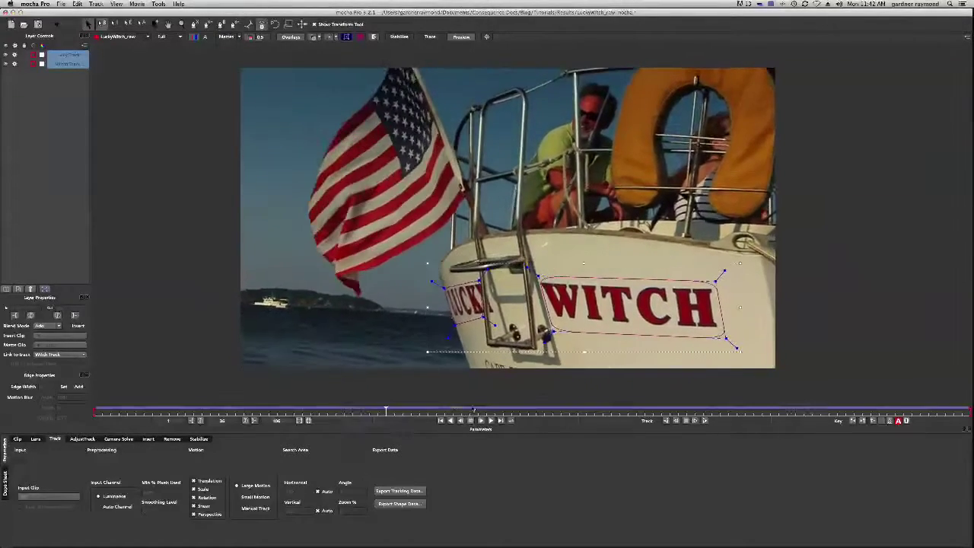
# Step: Copy the Witch Track as After Effects Corner Pin (supports motion blur) data to the clipboard
pyautogui.click(66, 64)
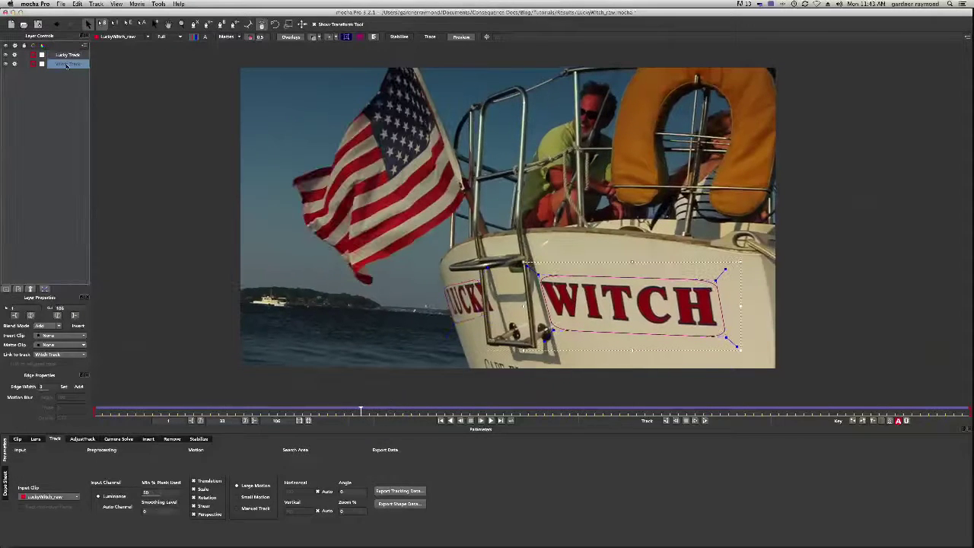
pyautogui.click(400, 491)
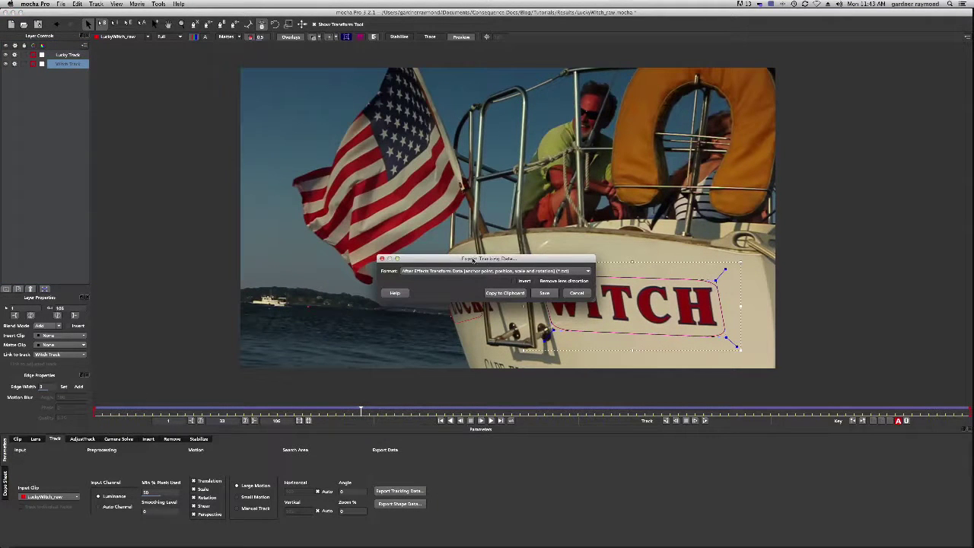
pyautogui.click(519, 270)
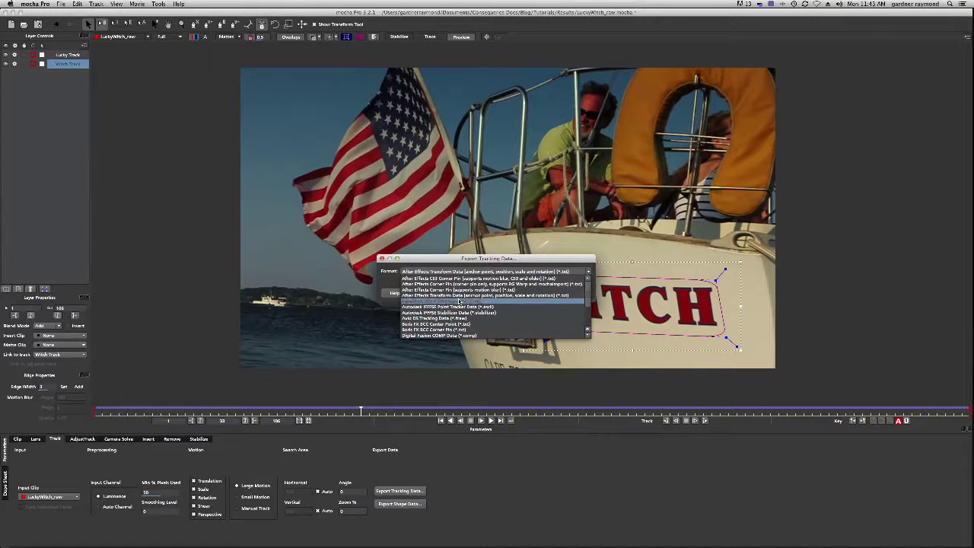
pyautogui.click(419, 296)
pyautogui.press('Down')
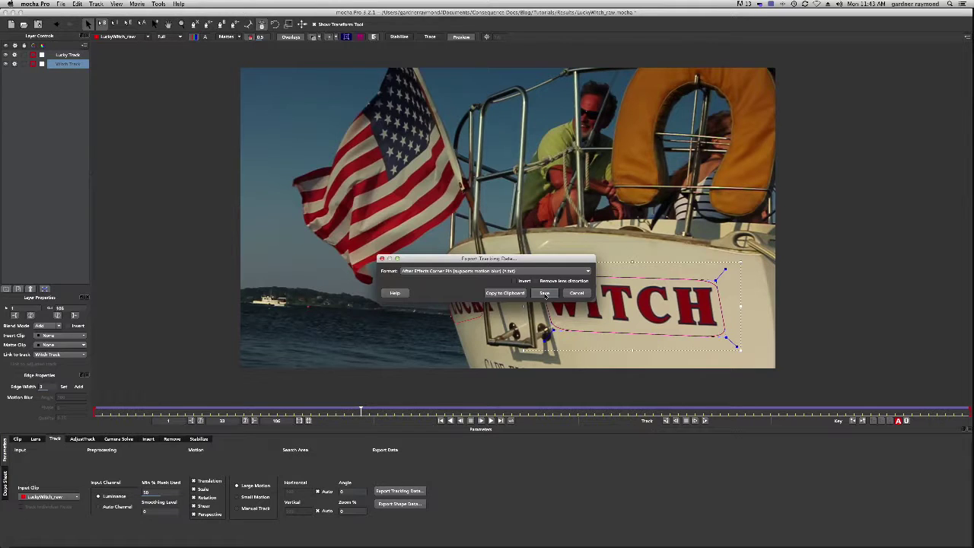
pyautogui.click(506, 295)
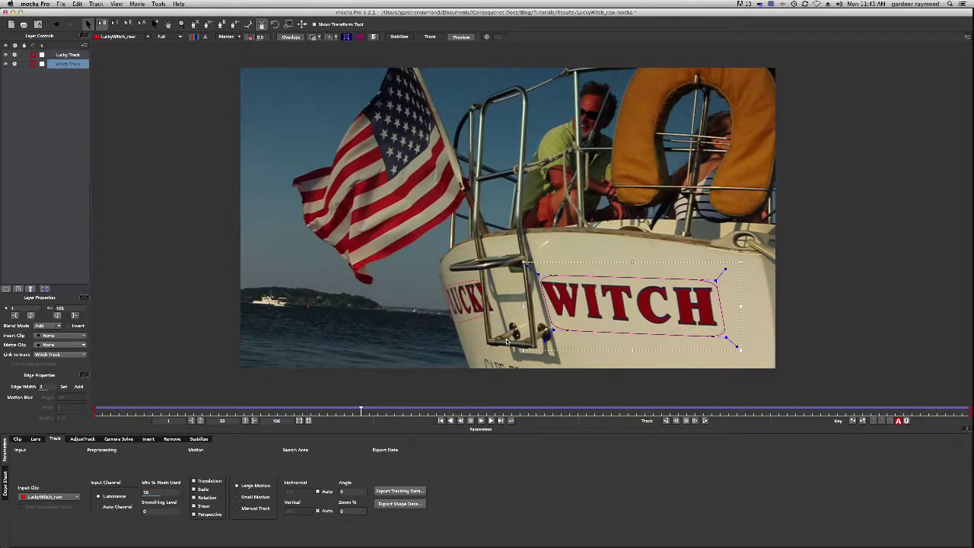
pyautogui.press('super+Tab')
pyautogui.press('super+Tab')
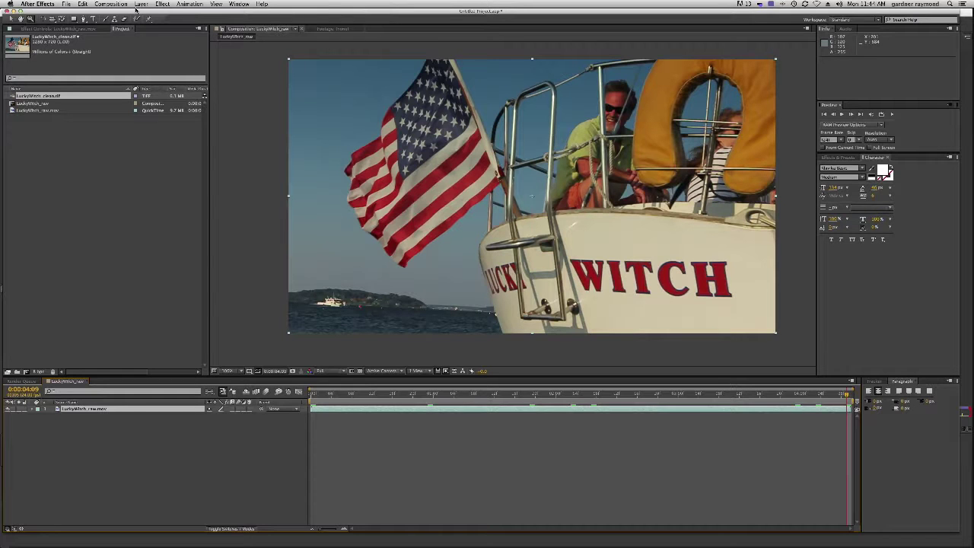
# Step: Add the Null 1 null object to the comp and return to the first frame
pyautogui.press('alt+shift+super+y')
pyautogui.click(141, 4)
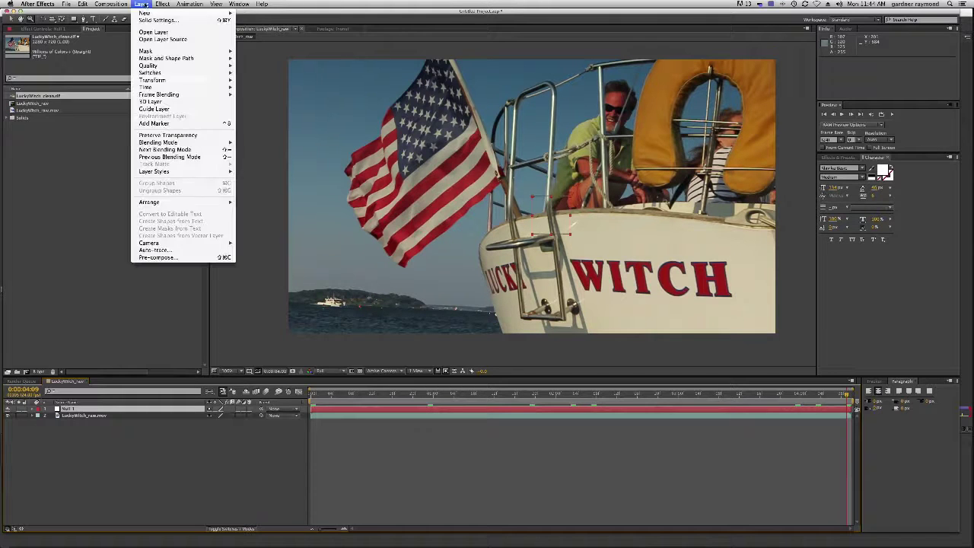
pyautogui.moveTo(138, 14)
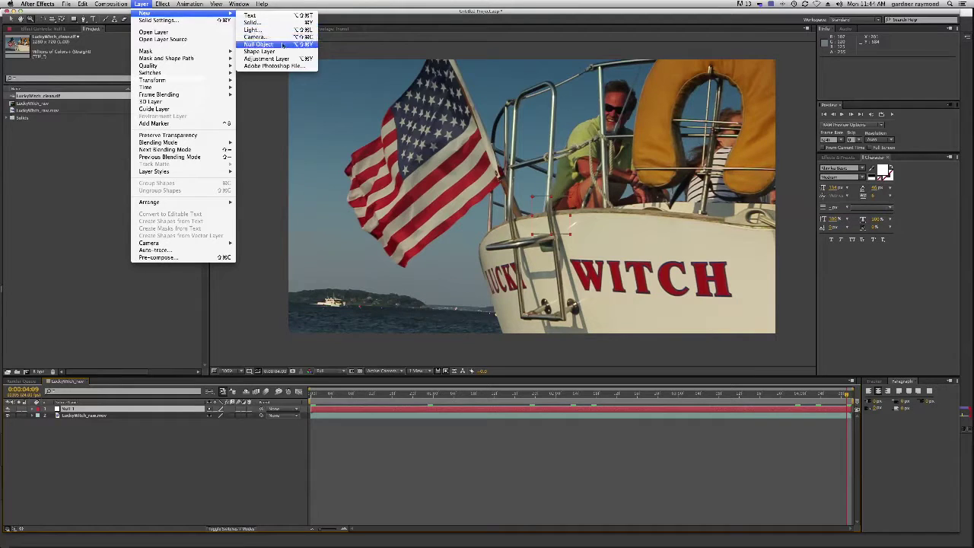
pyautogui.click(350, 425)
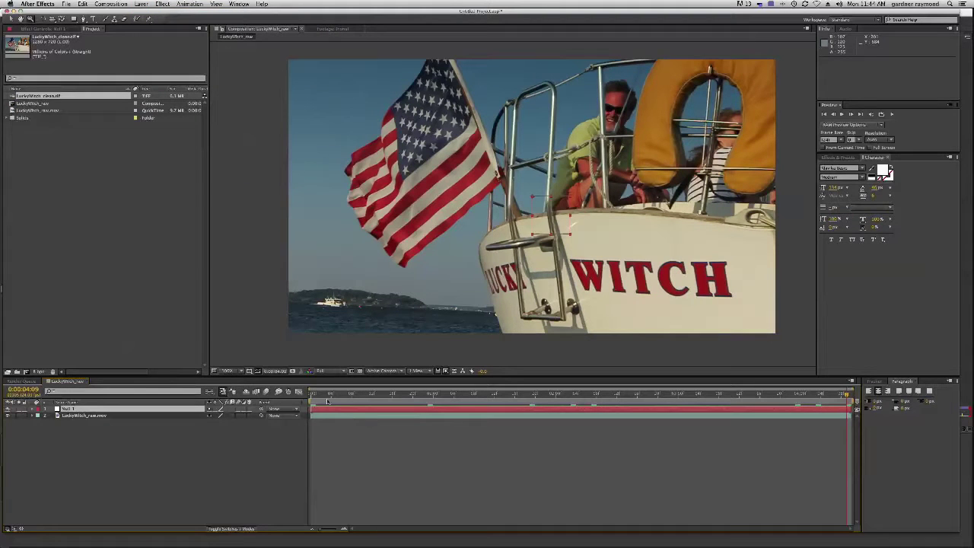
pyautogui.click(523, 396)
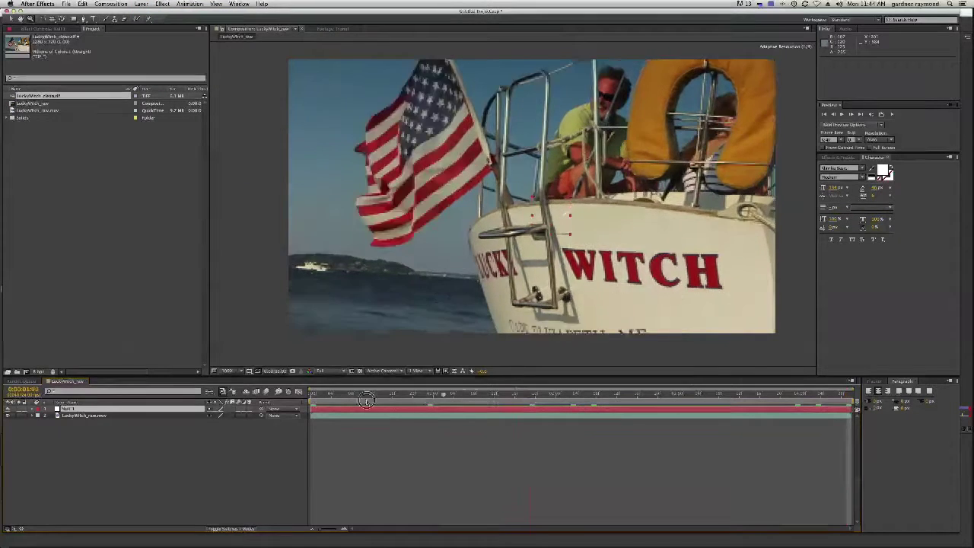
pyautogui.press('Home')
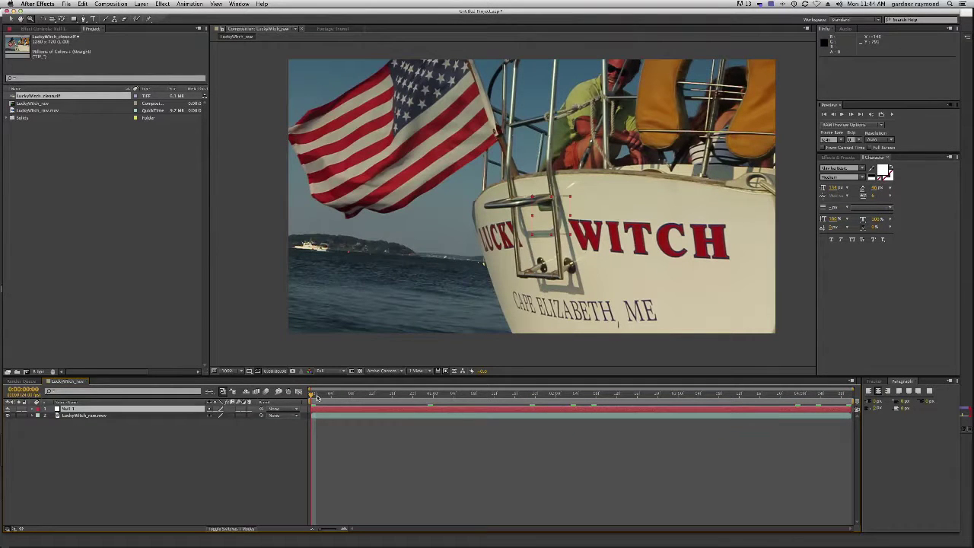
pyautogui.moveTo(312, 395)
pyautogui.mouseDown()
pyautogui.moveTo(321, 395)
pyautogui.moveTo(311, 396)
pyautogui.mouseUp()
# Step: Set the Witch Track layer's in point to frame 18
pyautogui.press('super+Tab')
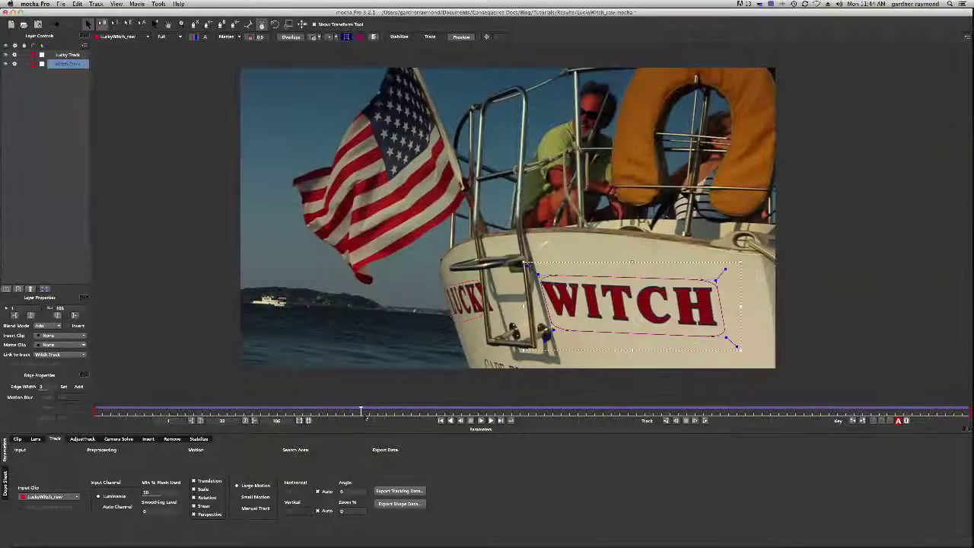
pyautogui.moveTo(360, 411); pyautogui.dragTo(226, 411)
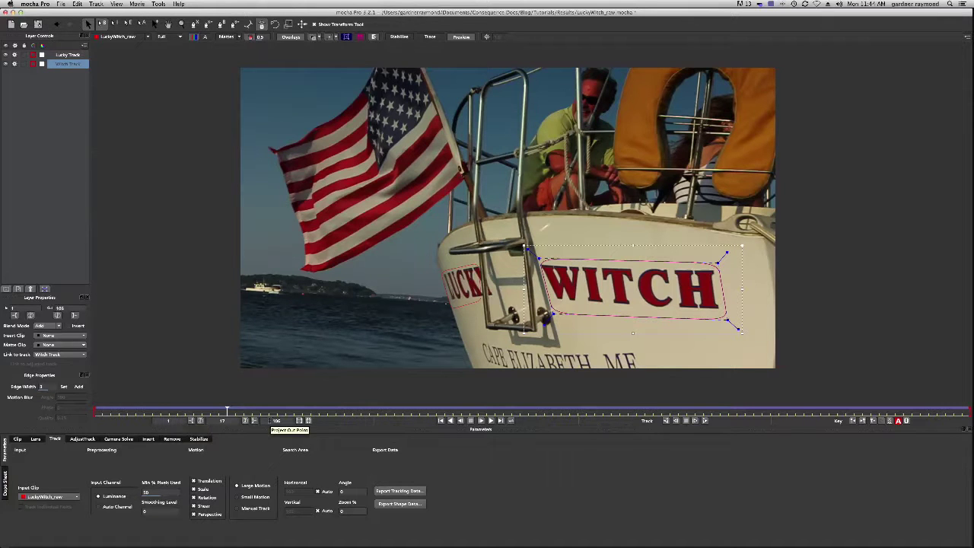
pyautogui.moveTo(228, 411)
pyautogui.mouseDown()
pyautogui.moveTo(253, 413)
pyautogui.moveTo(235, 411)
pyautogui.mouseUp()
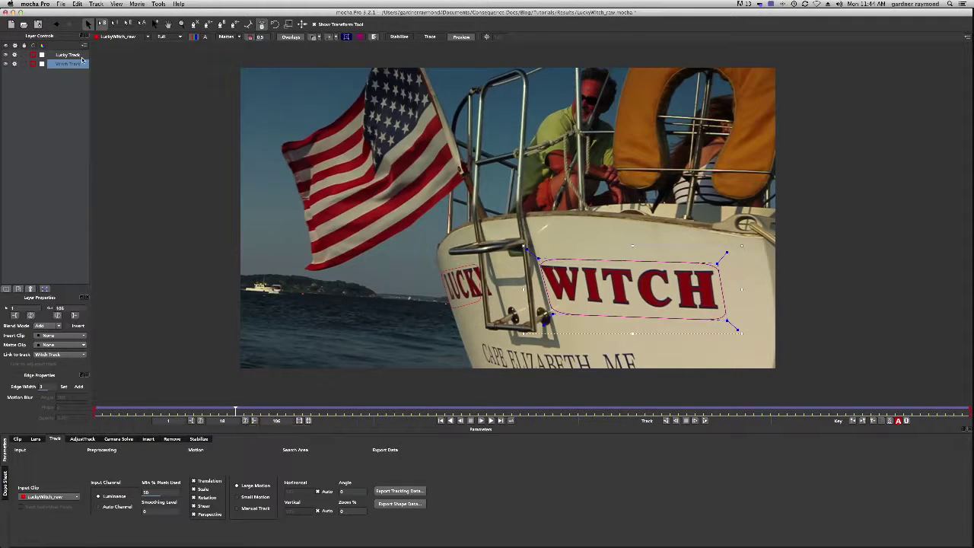
pyautogui.click(15, 315)
pyautogui.press('super+Tab')
# Step: Paste the Corner Pin tracking keyframes onto Null 1
pyautogui.click(305, 270)
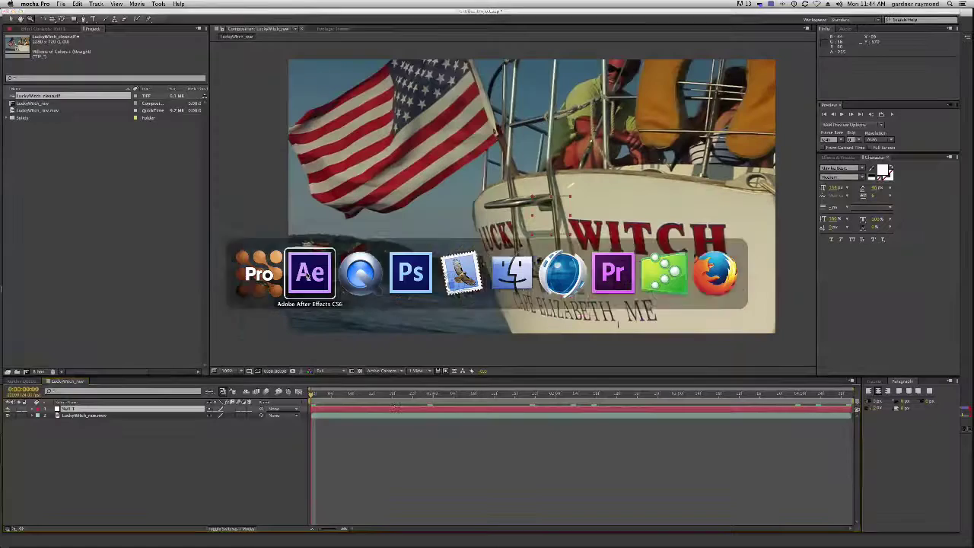
pyautogui.moveTo(377, 397); pyautogui.dragTo(311, 395)
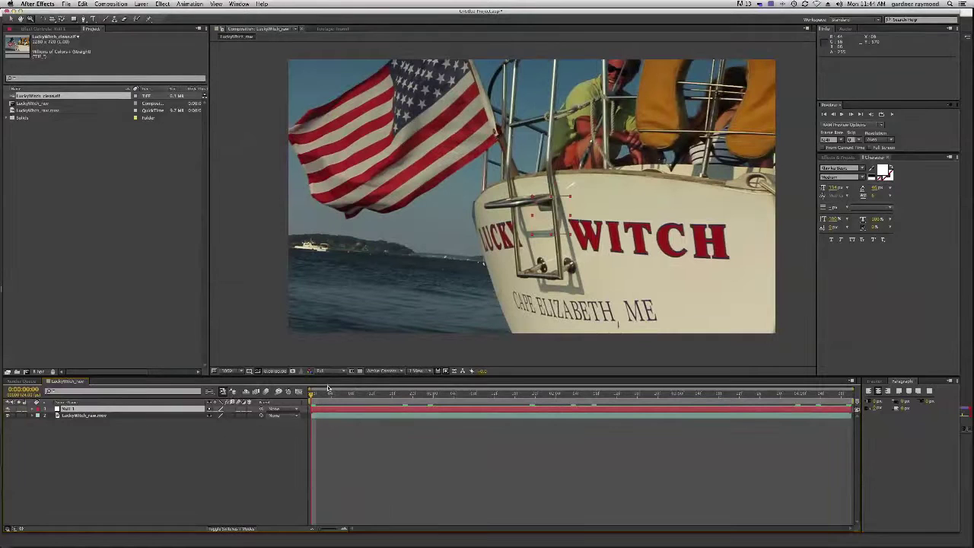
pyautogui.click(93, 409)
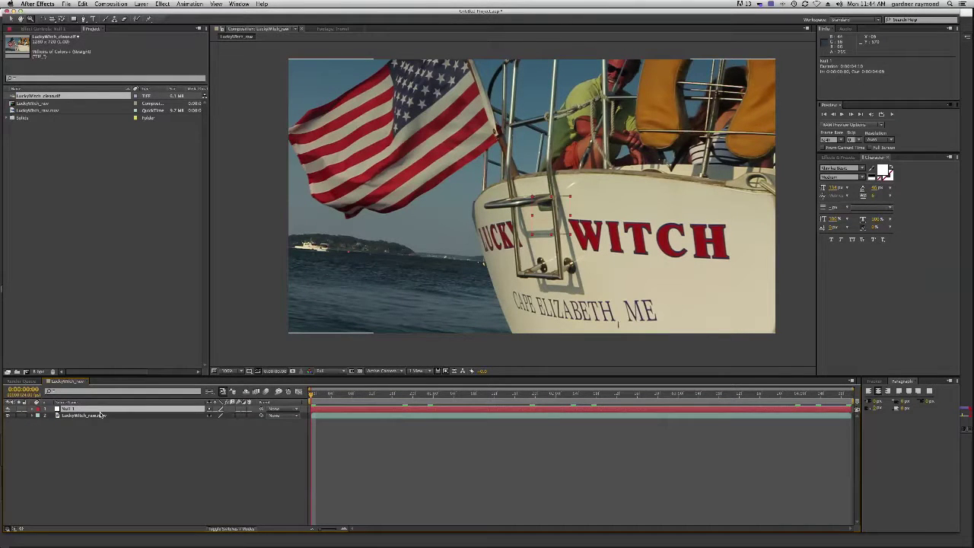
pyautogui.press('super+v')
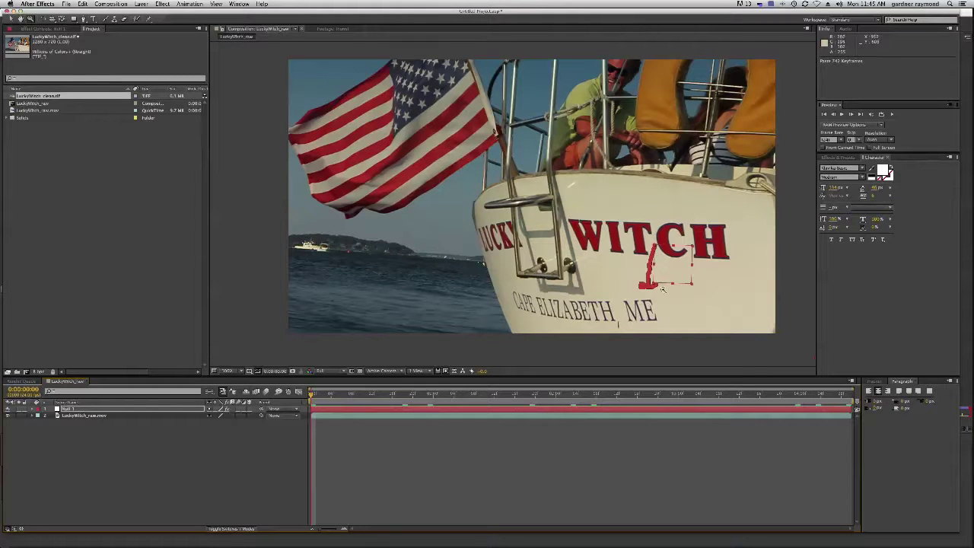
pyautogui.click(103, 448)
pyautogui.click(121, 408)
# Step: Delete Null 1's Corner Pin effect and reset Position, Scale and Rotation, removing their keyframes
pyautogui.press('u')
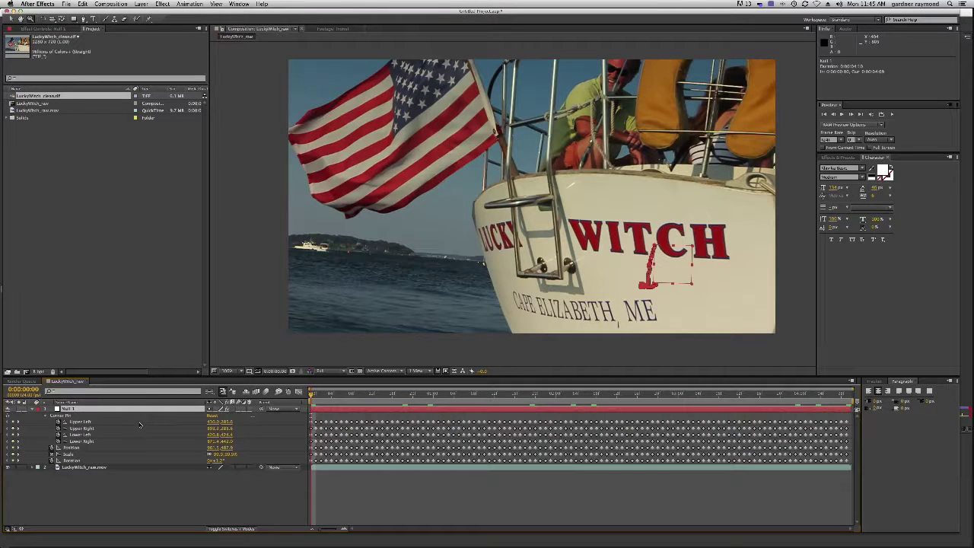
pyautogui.click(70, 416)
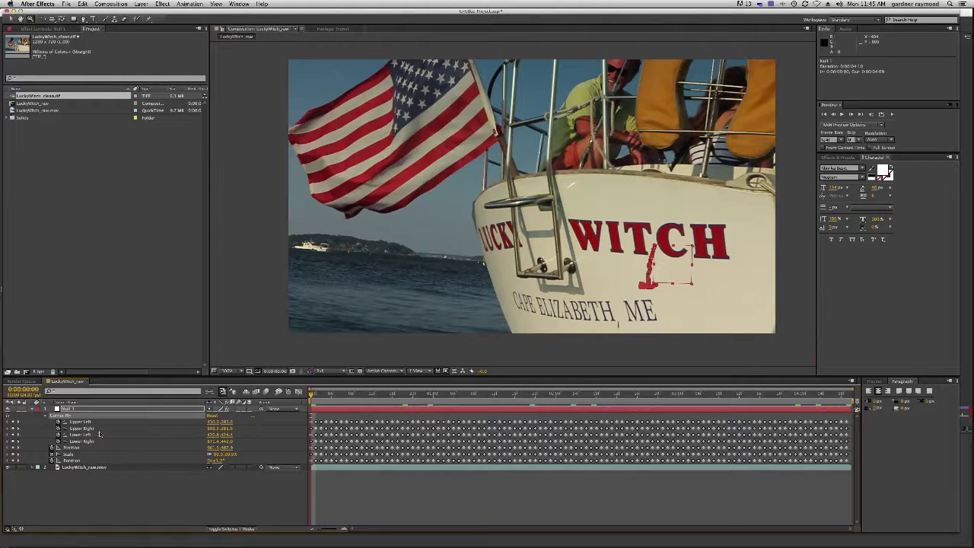
pyautogui.press('Delete')
pyautogui.click(68, 416)
pyautogui.keyDown('shift'); pyautogui.click(69, 427); pyautogui.keyUp('shift')
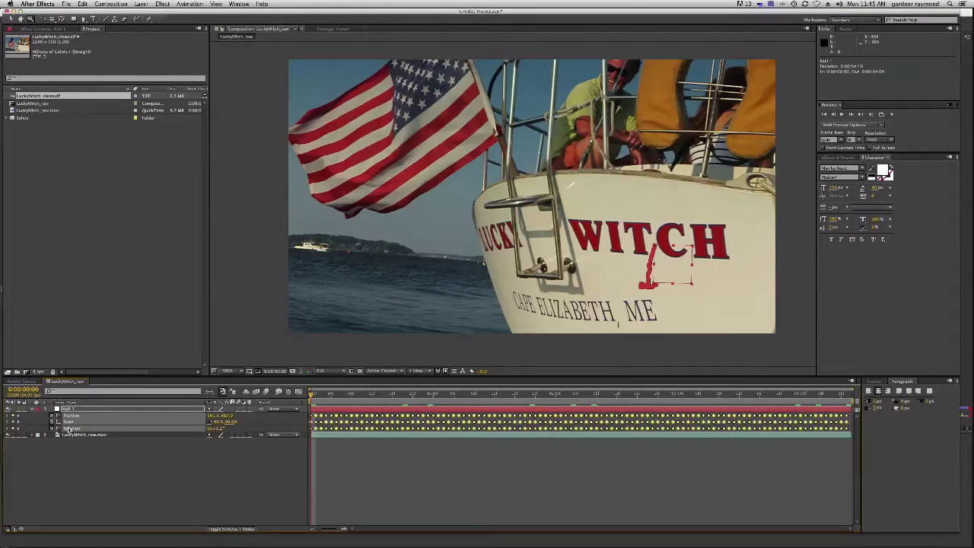
pyautogui.rightClick(68, 422)
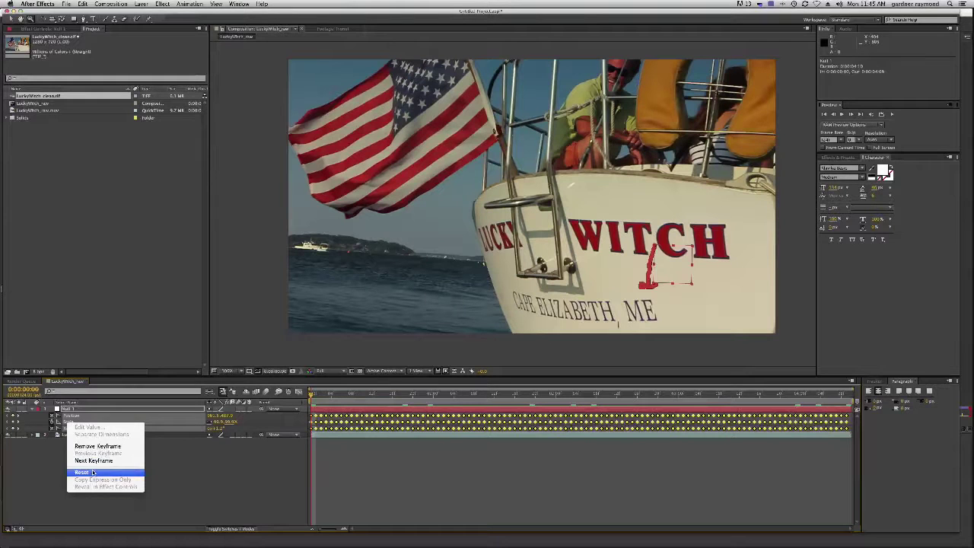
pyautogui.click(86, 472)
pyautogui.click(51, 415)
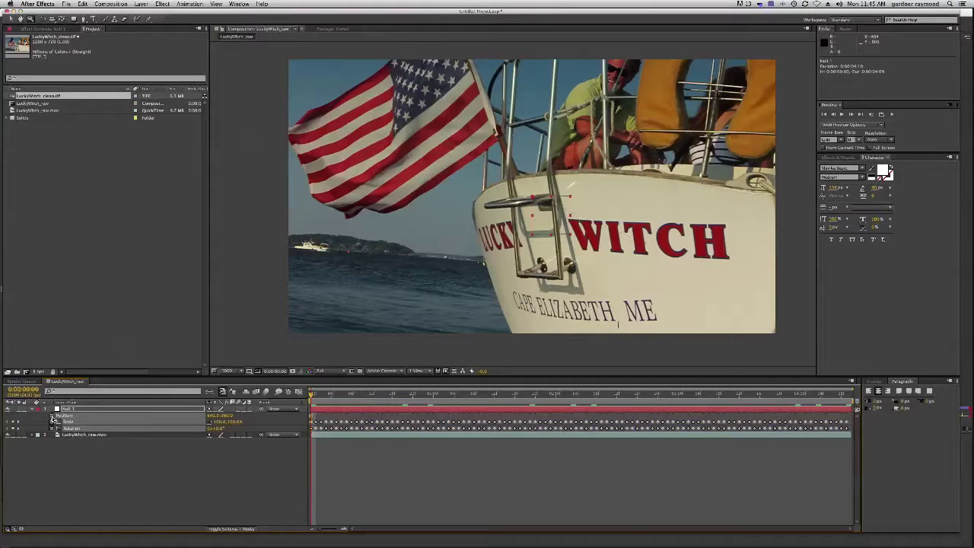
pyautogui.click(89, 467)
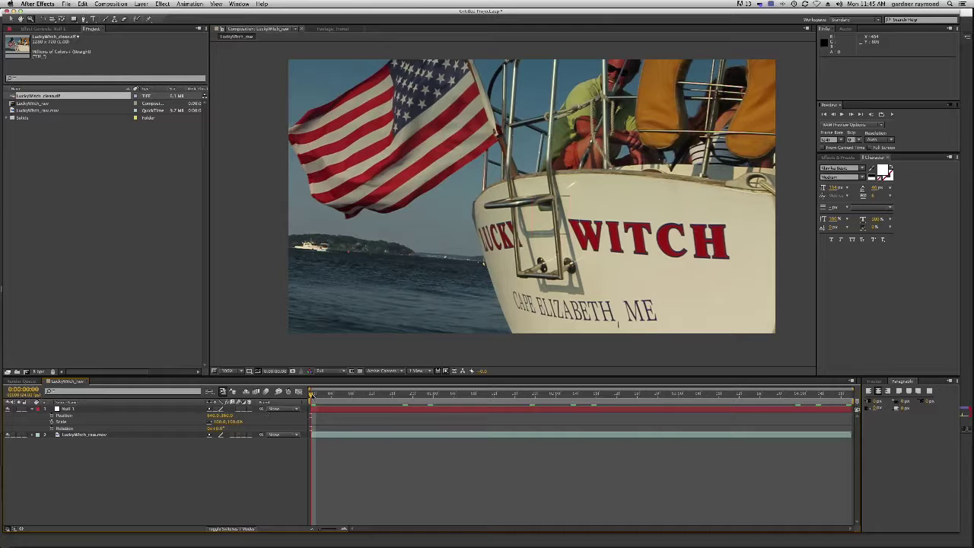
pyautogui.press('super+Tab')
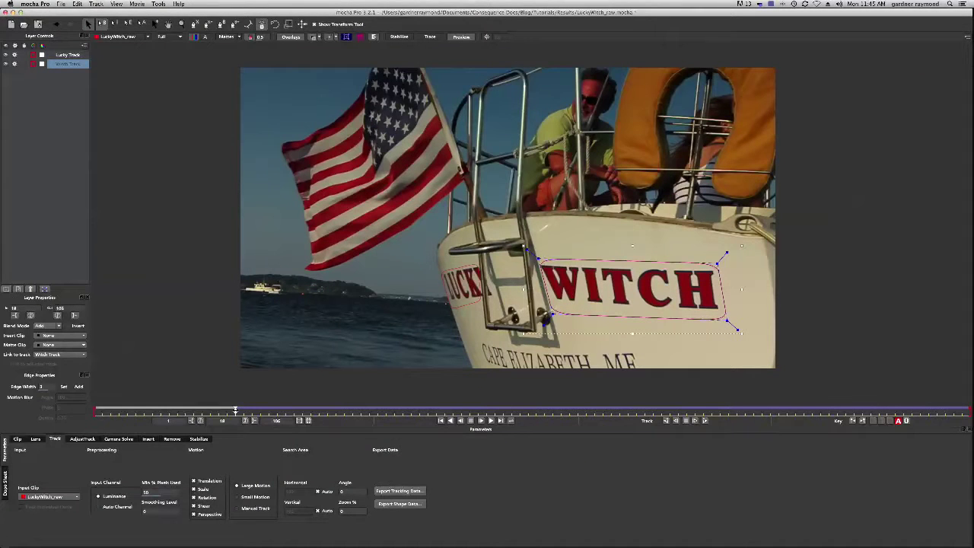
# Step: Reset Witch Track's in point to frame 1 and copy it as After Effects Transform Data
pyautogui.moveTo(236, 411); pyautogui.dragTo(90, 411)
pyautogui.click(14, 315)
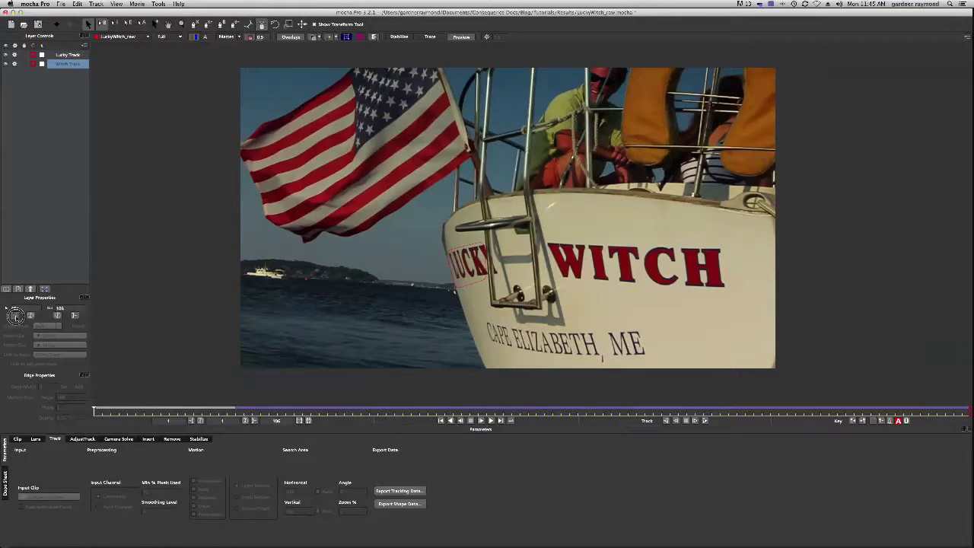
pyautogui.click(399, 491)
pyautogui.click(481, 271)
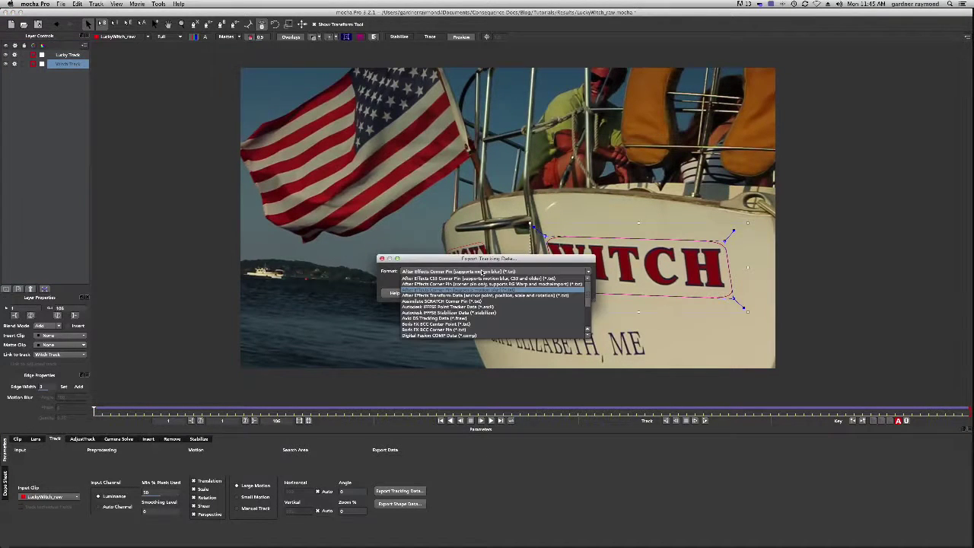
pyautogui.click(460, 296)
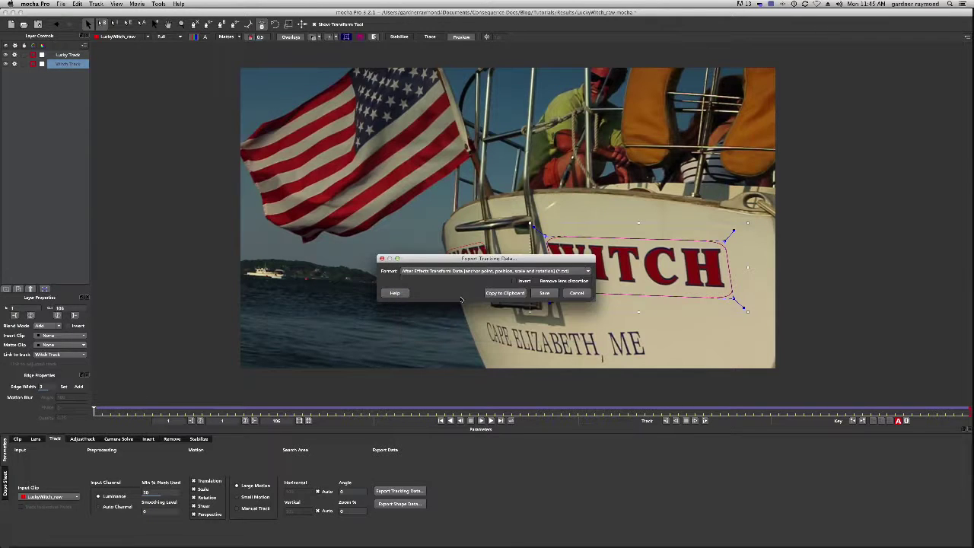
pyautogui.click(507, 294)
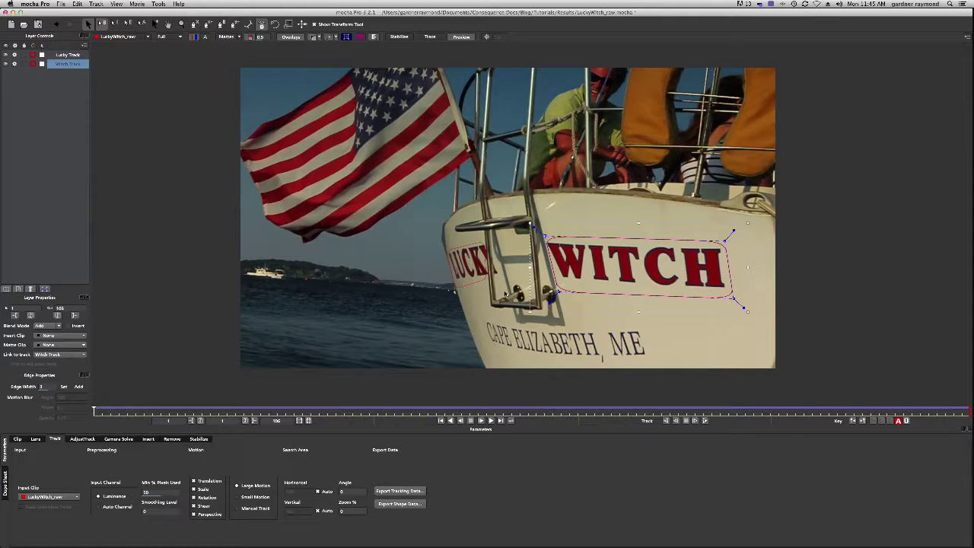
pyautogui.press('super+Tab')
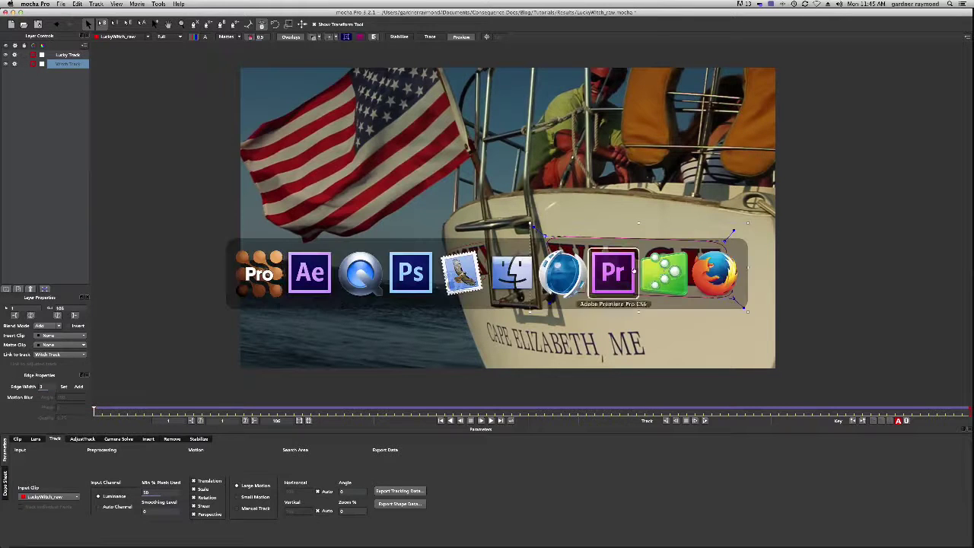
# Step: Paste the Transform Data keyframes onto Null 1 and preview its tracked motion
pyautogui.click(298, 286)
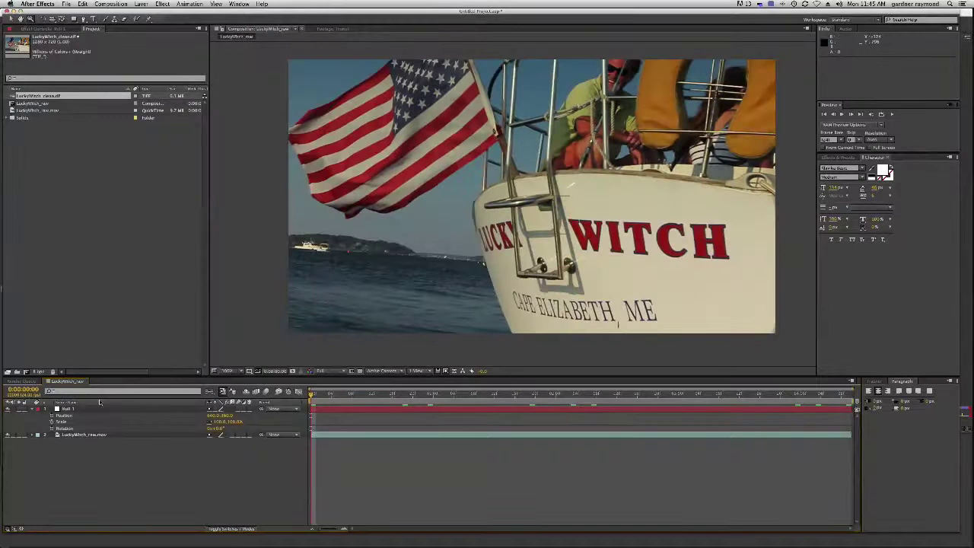
pyautogui.click(67, 409)
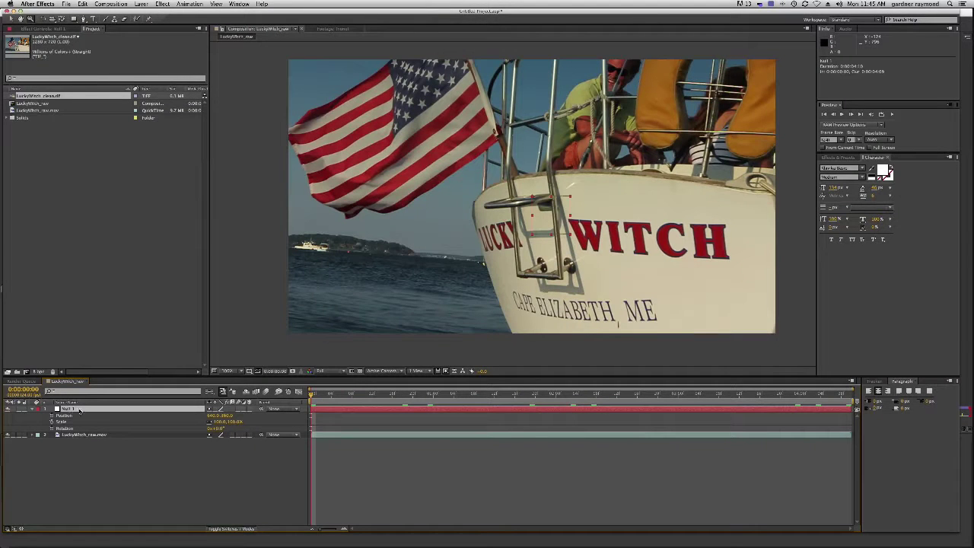
pyautogui.press('super+v')
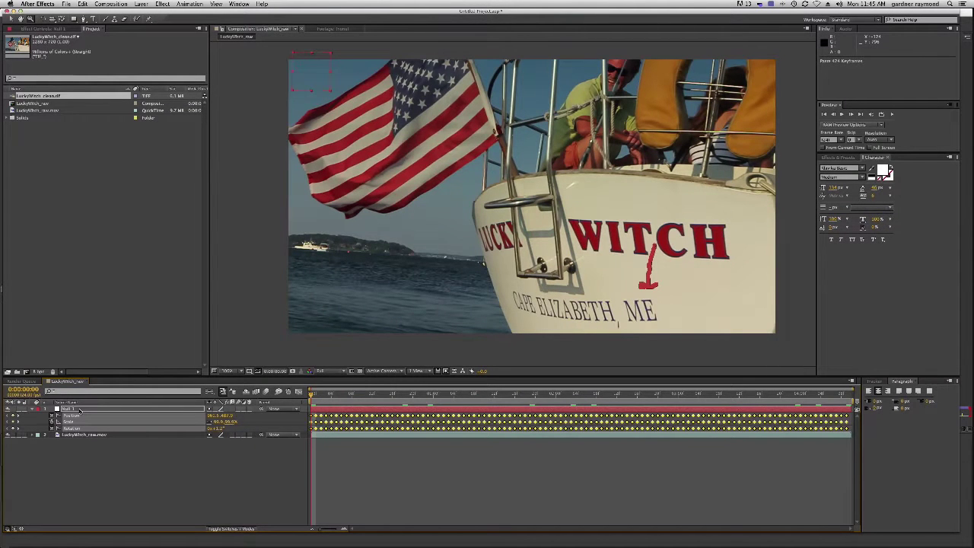
pyautogui.click(71, 410)
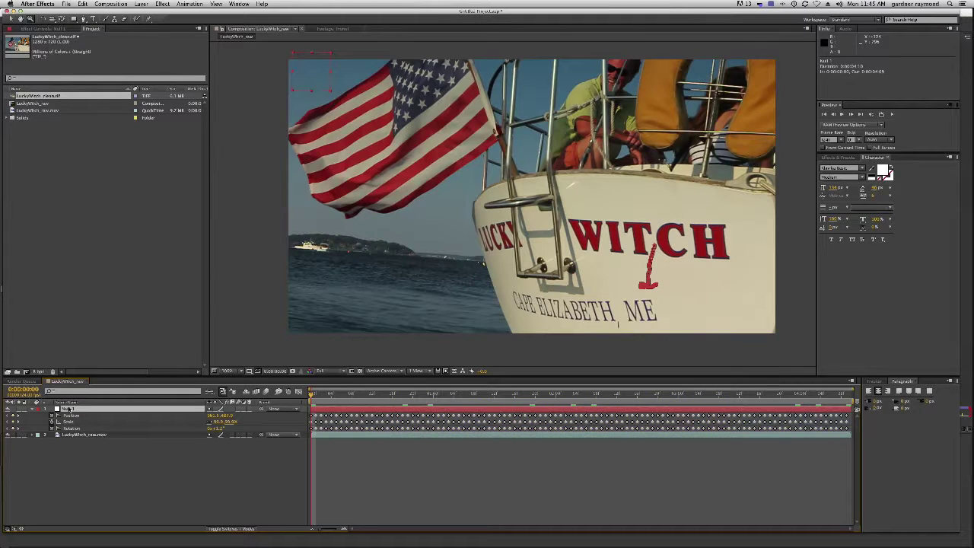
pyautogui.press('u')
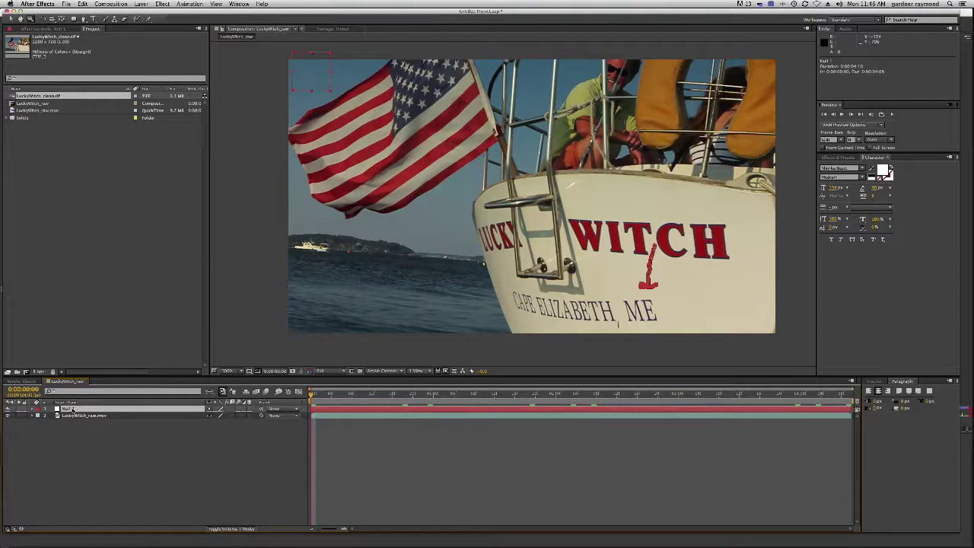
pyautogui.press('u')
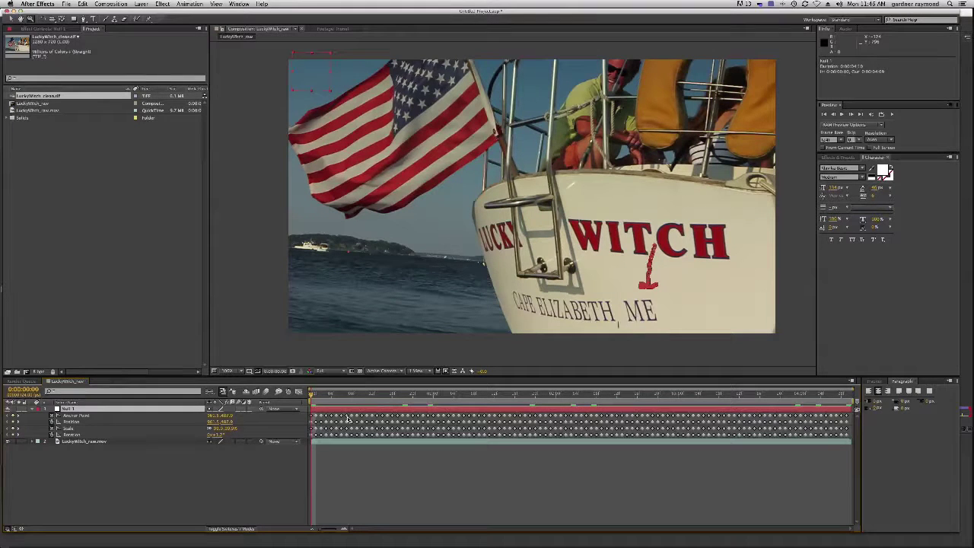
pyautogui.press('space')
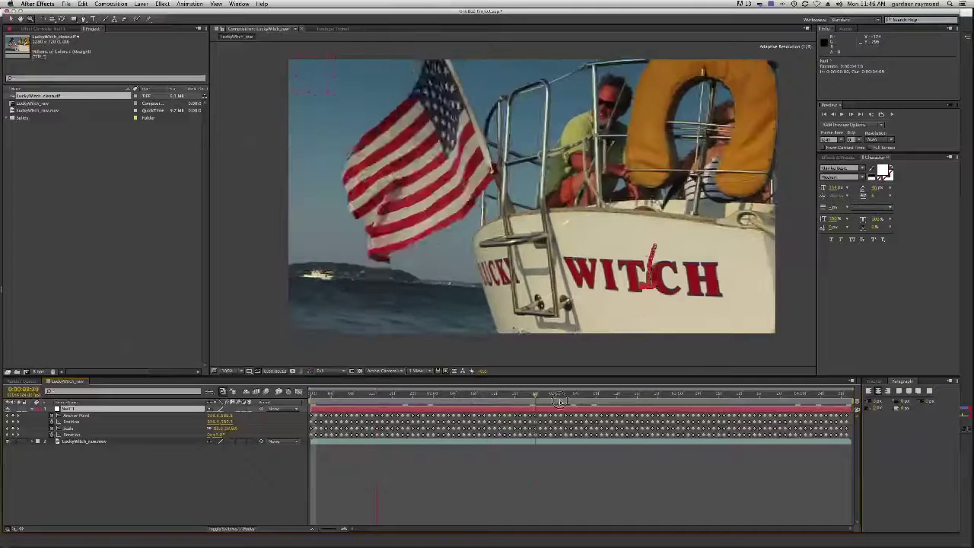
pyautogui.press('space')
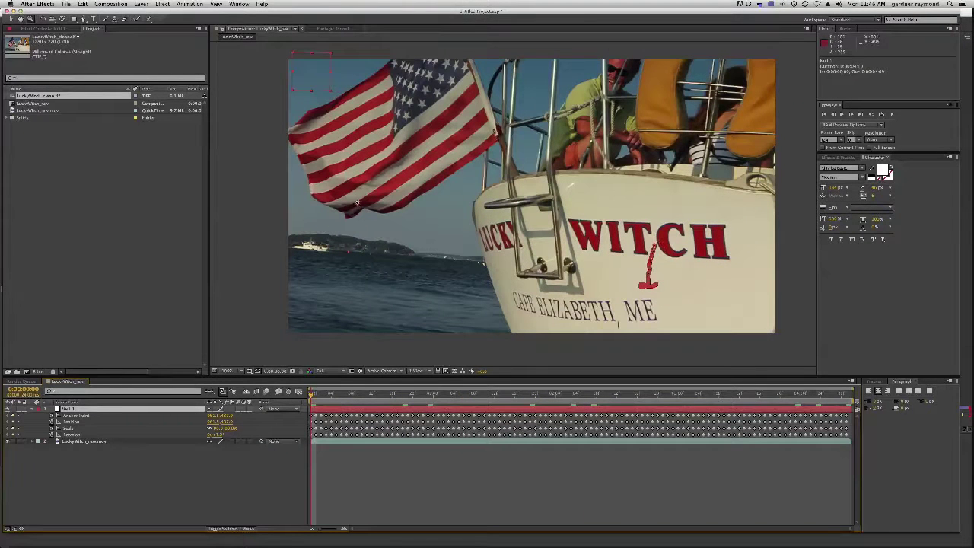
pyautogui.click(30, 4)
pyautogui.moveTo(35, 28)
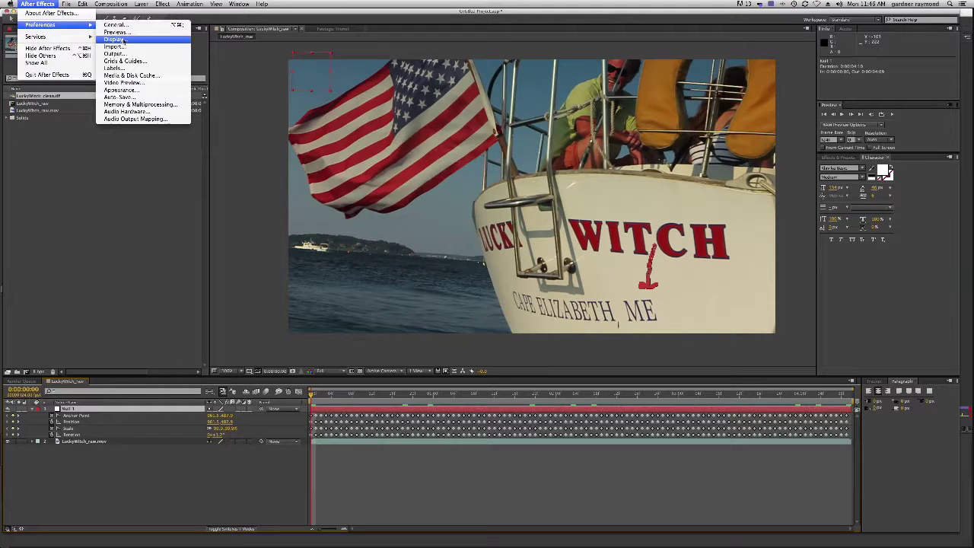
pyautogui.click(124, 40)
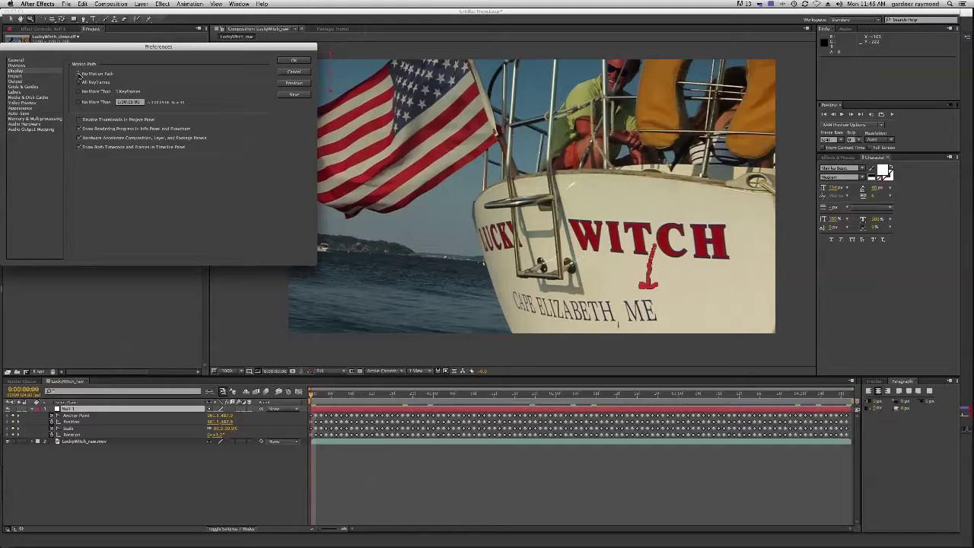
pyautogui.click(288, 61)
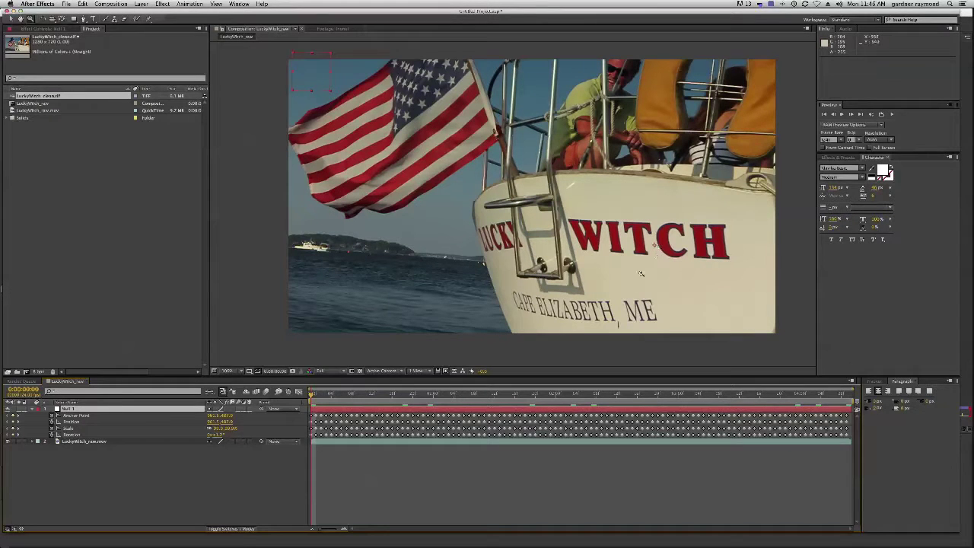
pyautogui.click(37, 4)
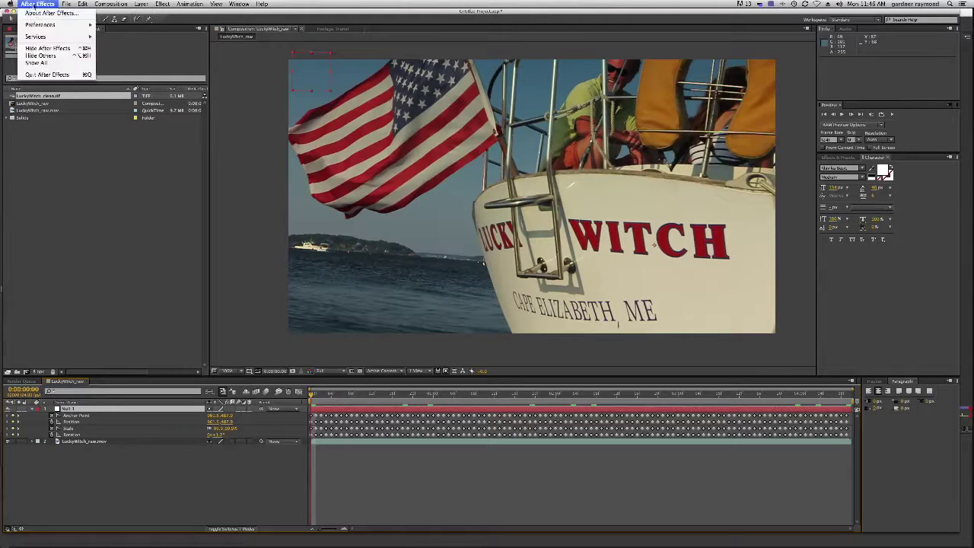
pyautogui.moveTo(46, 25)
pyautogui.click(120, 33)
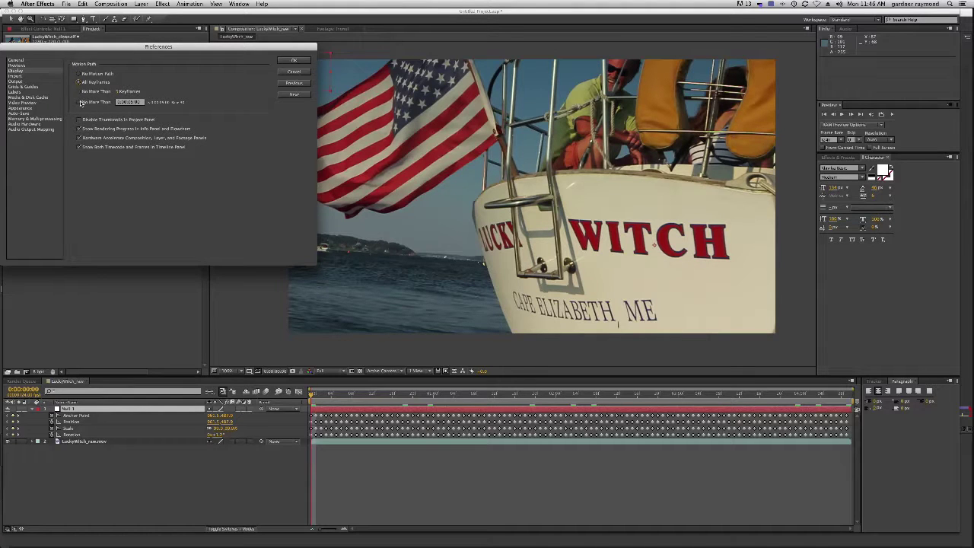
pyautogui.click(294, 60)
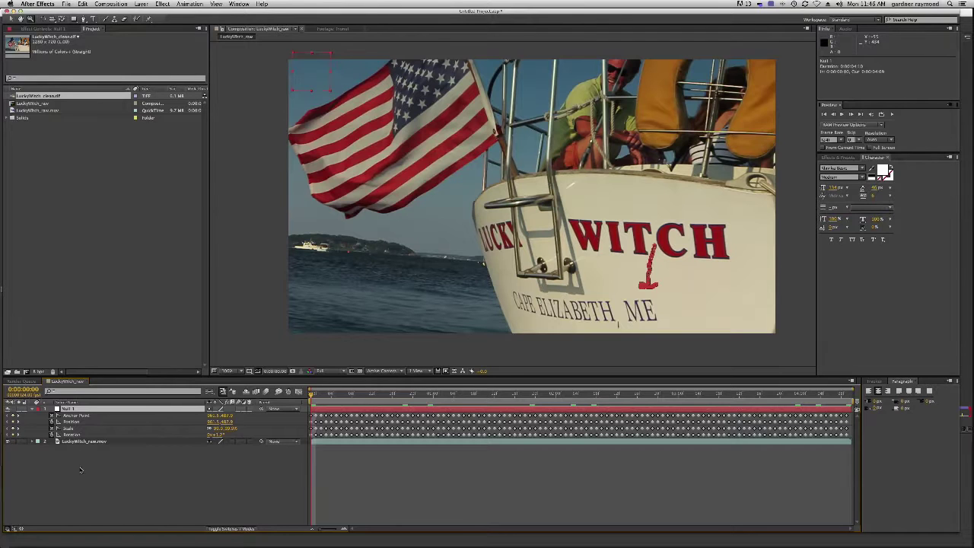
pyautogui.click(78, 415)
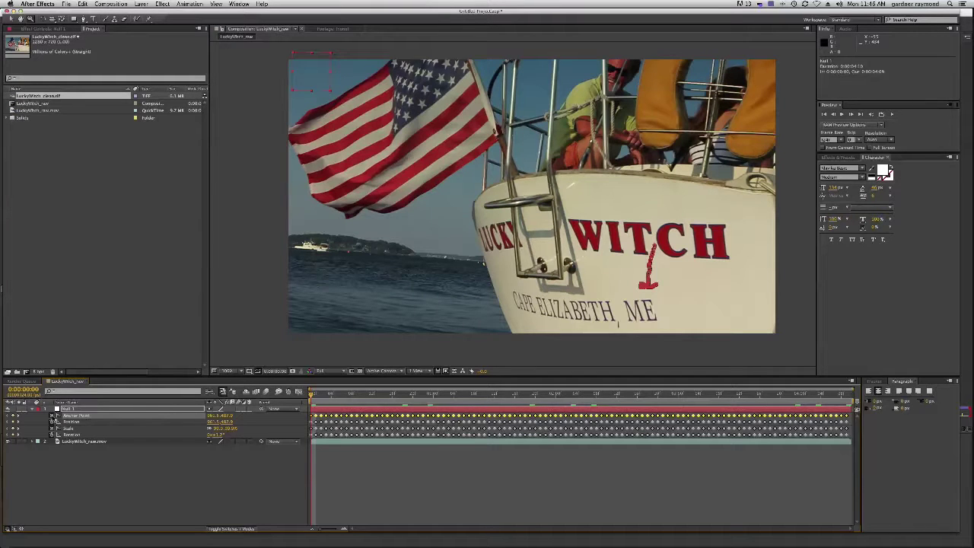
# Step: Clear Null 1's Anchor Point keyframes, reset its value, and scrub to check the tracking
pyautogui.click(52, 415)
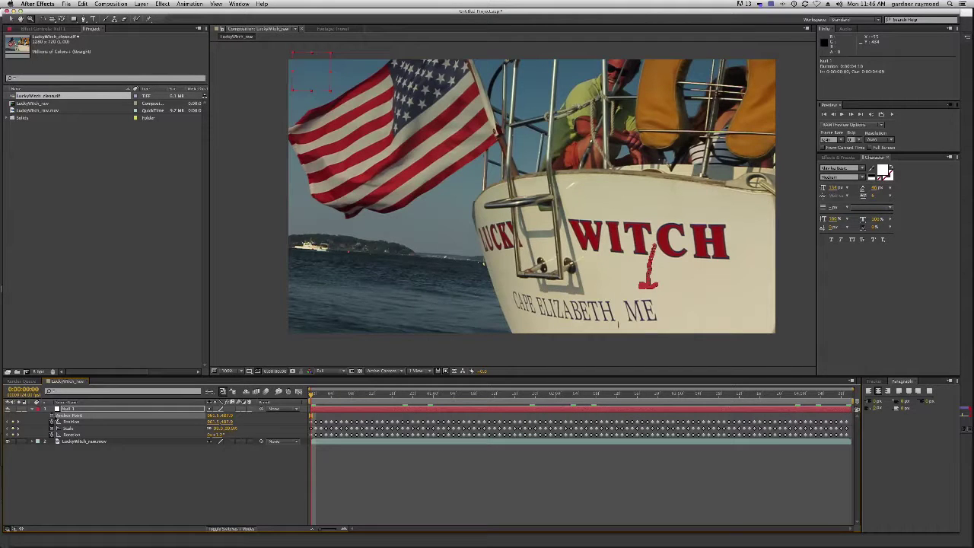
pyautogui.rightClick(69, 418)
pyautogui.click(83, 467)
pyautogui.moveTo(311, 397); pyautogui.dragTo(434, 395)
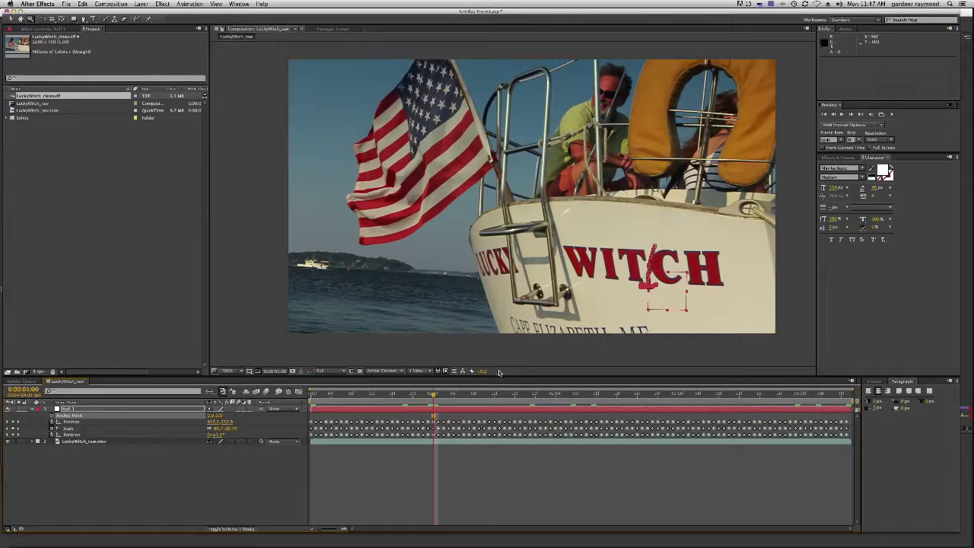
pyautogui.moveTo(434, 394); pyautogui.dragTo(311, 397)
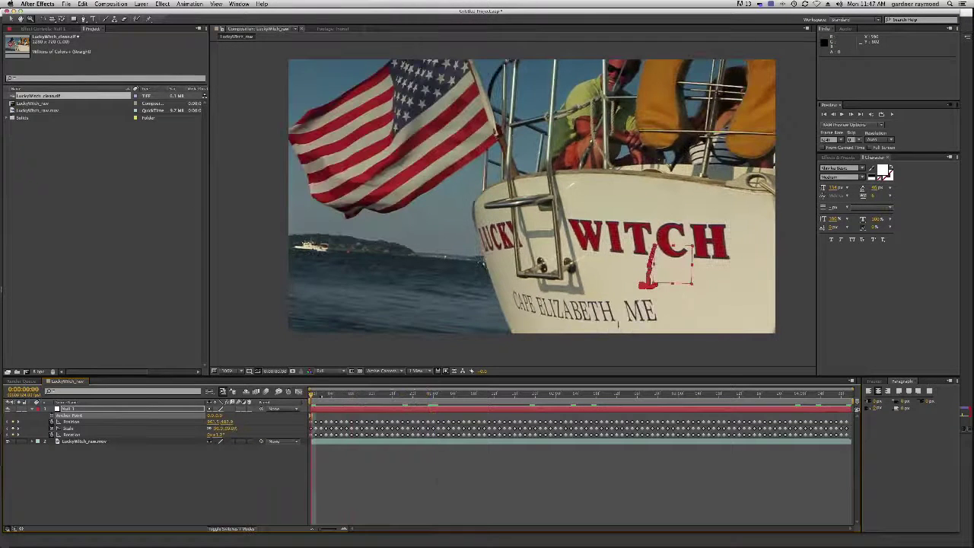
pyautogui.press('super+Tab')
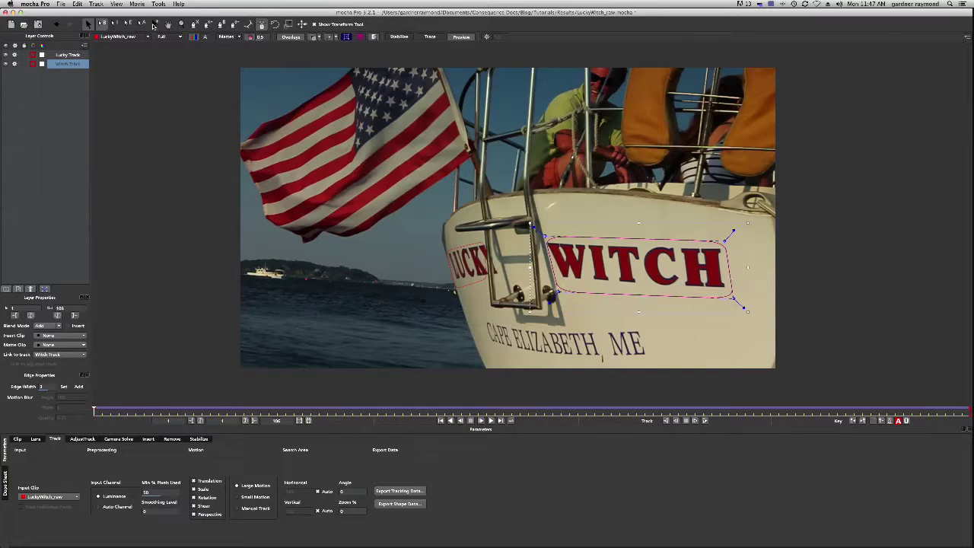
# Step: Draw a closed X-spline shape around the hull and crew as a new layer
pyautogui.click(195, 23)
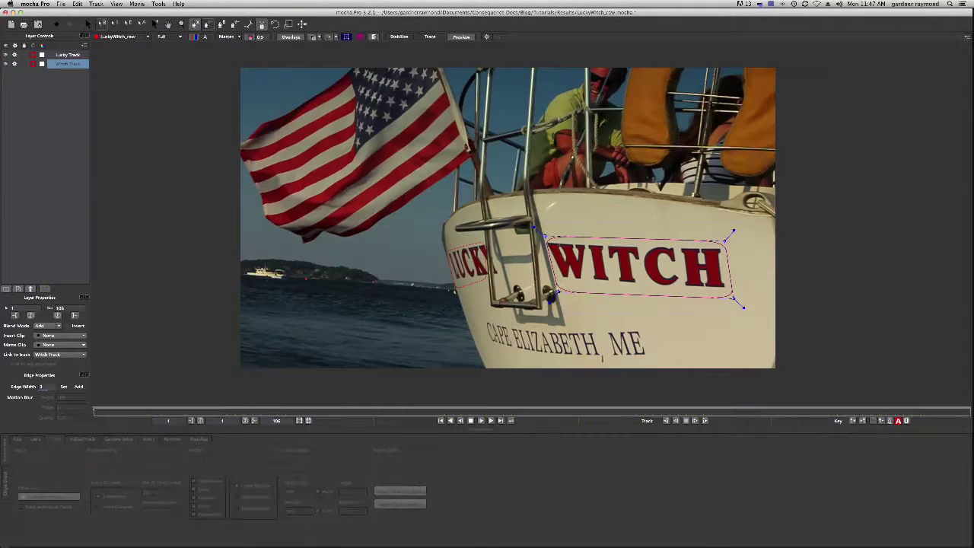
pyautogui.click(601, 118)
pyautogui.click(551, 162)
pyautogui.click(546, 206)
pyautogui.click(710, 204)
pyautogui.click(732, 136)
pyautogui.click(692, 85)
pyautogui.click(630, 106)
pyautogui.click(622, 134)
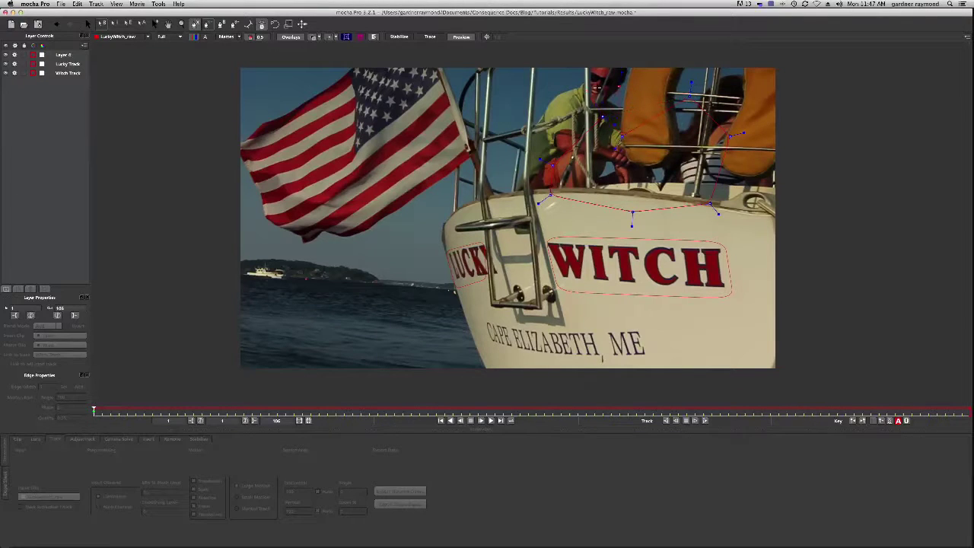
pyautogui.rightClick(665, 229)
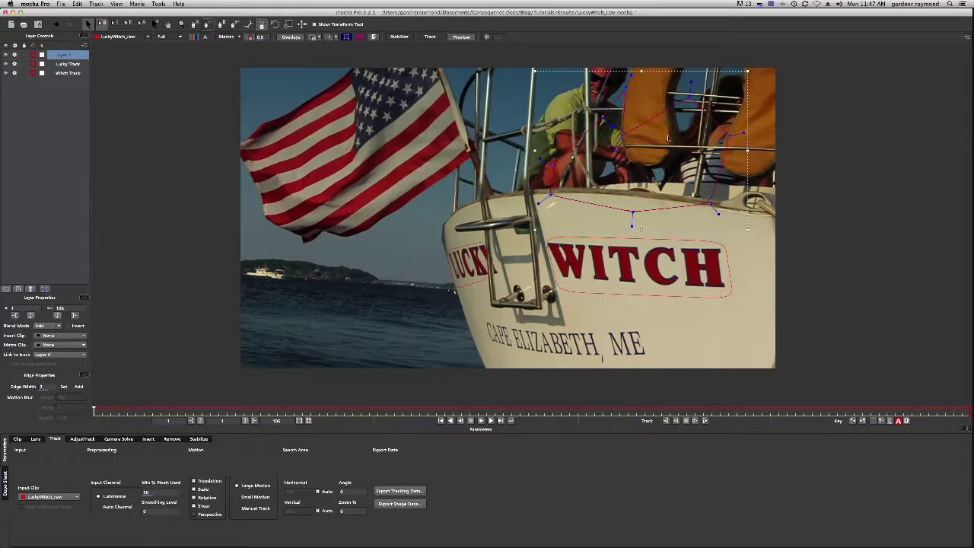
# Step: Delete the unwanted Layer 4 so only Lucky Track and Witch Track remain
pyautogui.rightClick(65, 57)
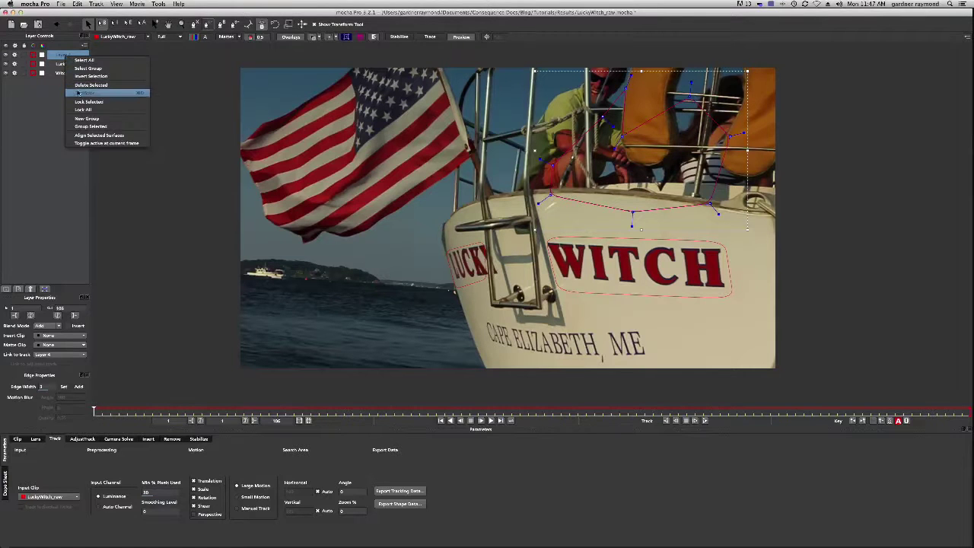
pyautogui.click(79, 89)
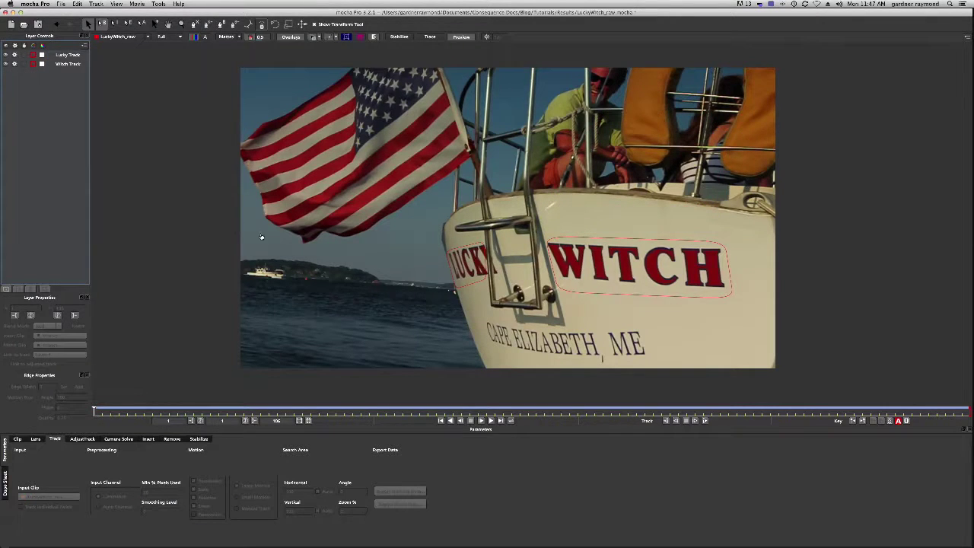
pyautogui.press('super+Tab')
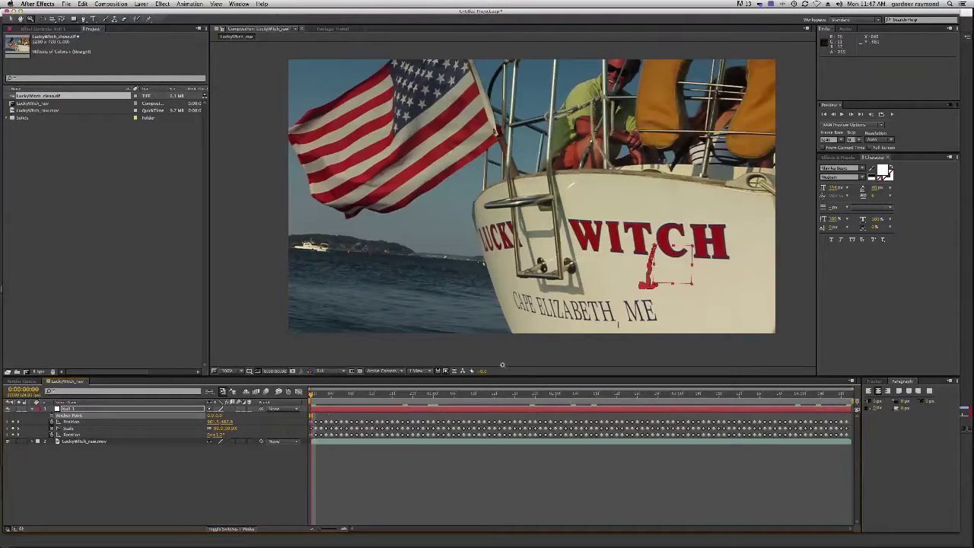
pyautogui.moveTo(310, 393)
pyautogui.mouseDown()
pyautogui.moveTo(837, 424)
pyautogui.moveTo(303, 404)
pyautogui.mouseUp()
pyautogui.moveTo(478, 396); pyautogui.dragTo(521, 397)
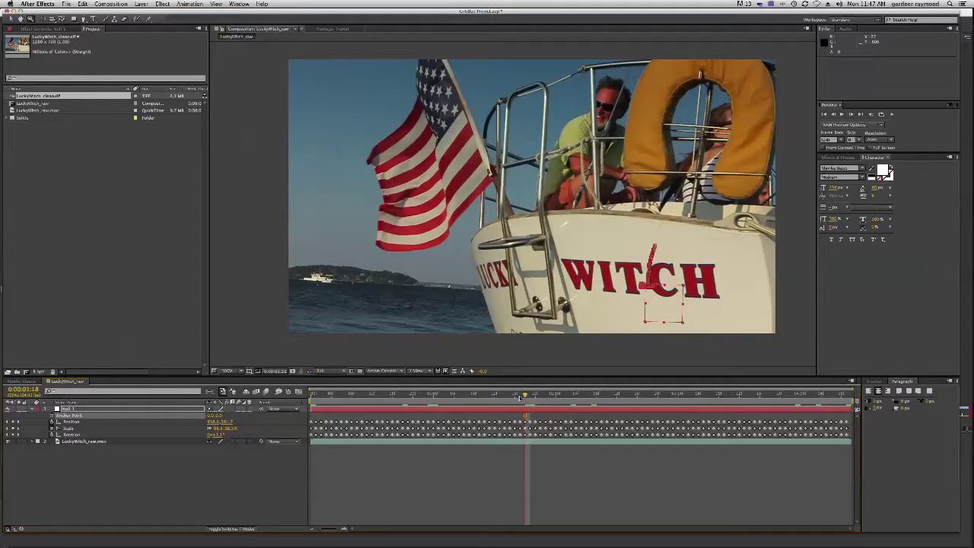
pyautogui.press('super+Tab')
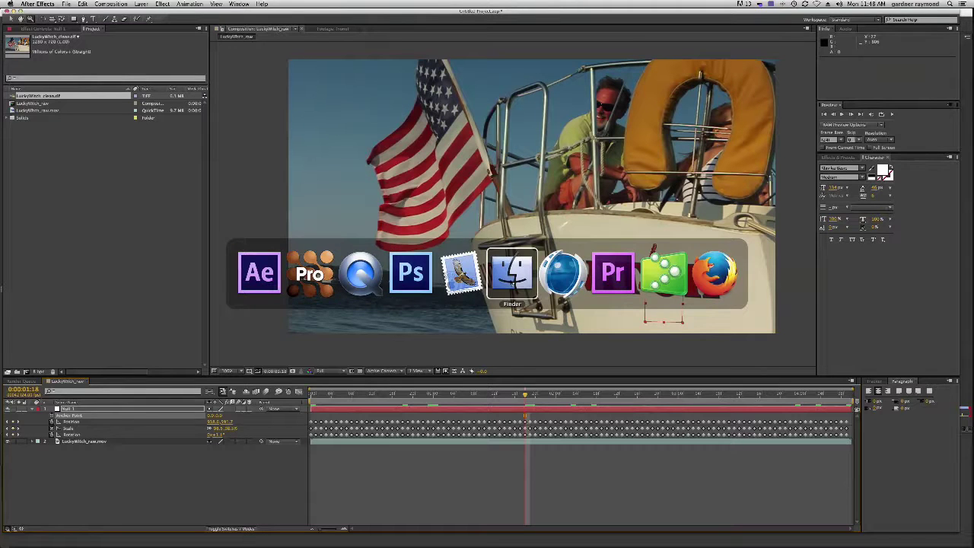
pyautogui.click(511, 278)
pyautogui.press('super+n')
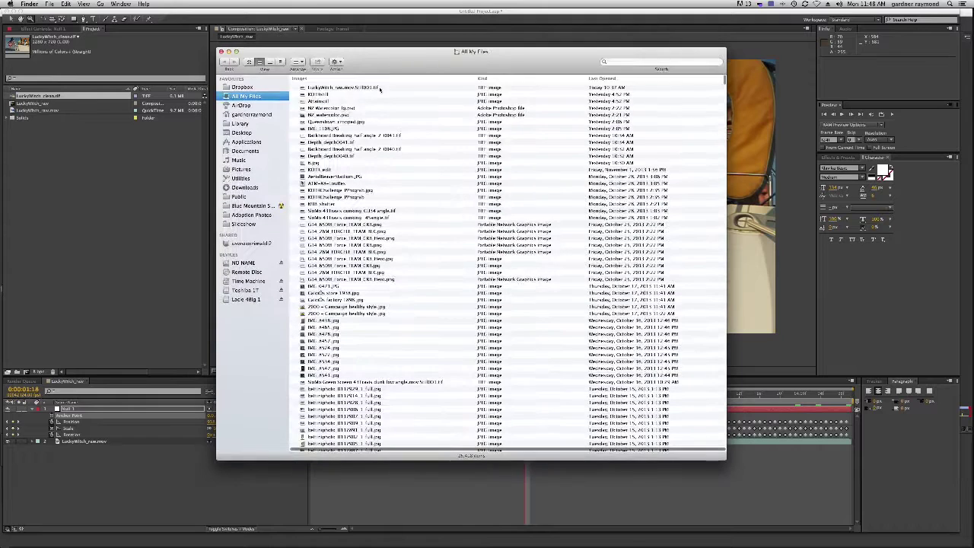
pyautogui.click(246, 299)
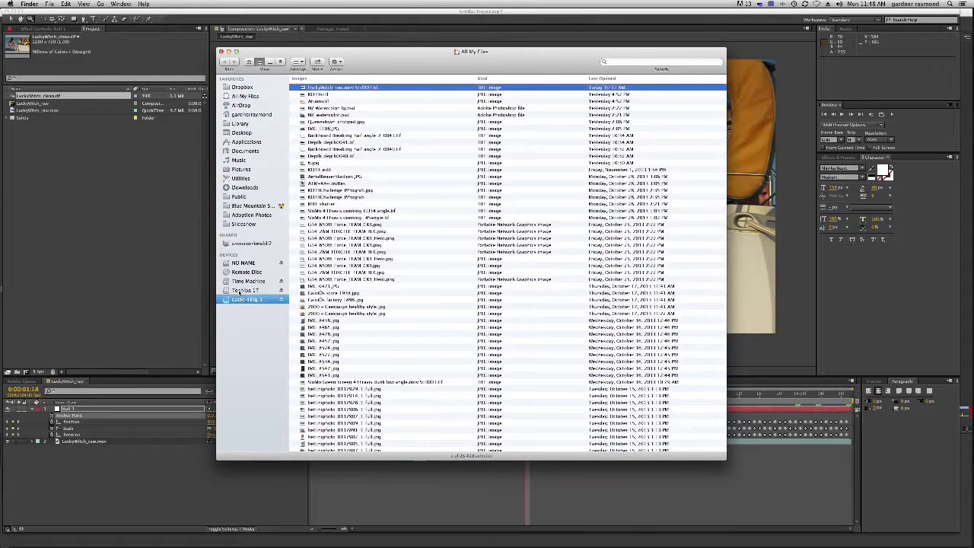
pyautogui.click(241, 135)
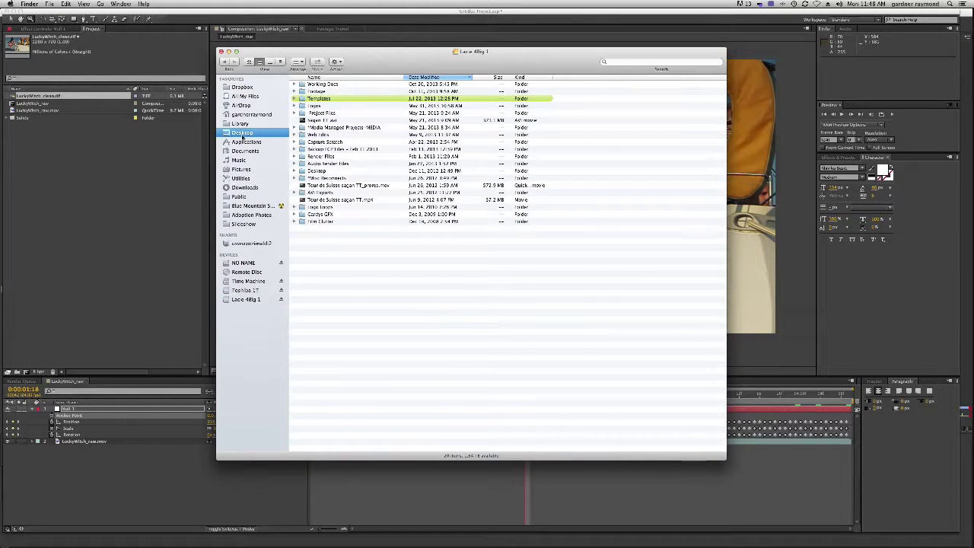
pyautogui.click(245, 151)
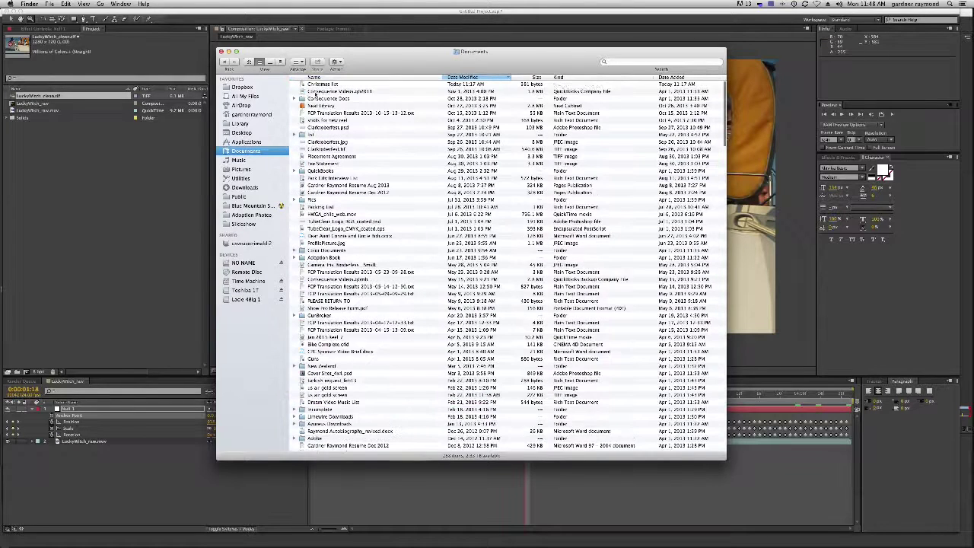
pyautogui.click(335, 91)
pyautogui.doubleClick(335, 90)
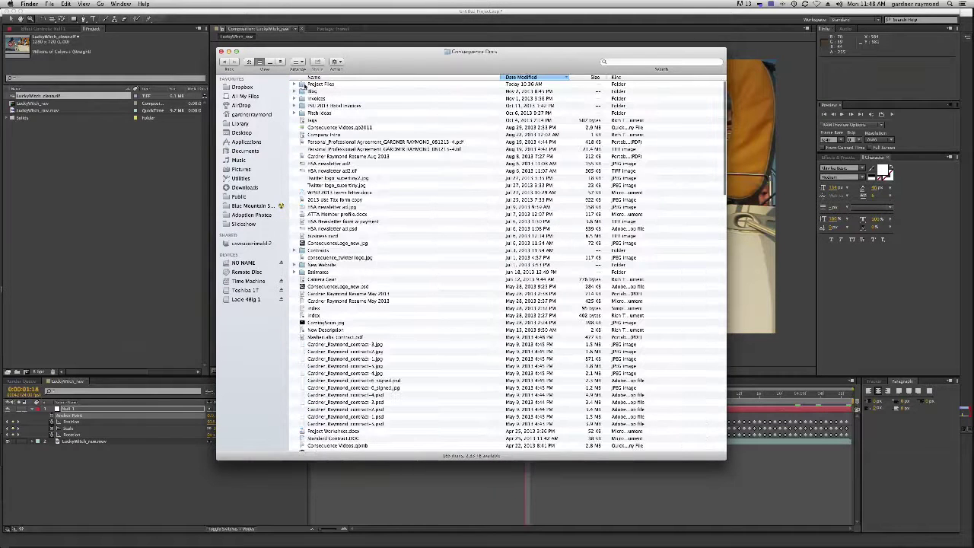
pyautogui.doubleClick(309, 91)
pyautogui.doubleClick(309, 91)
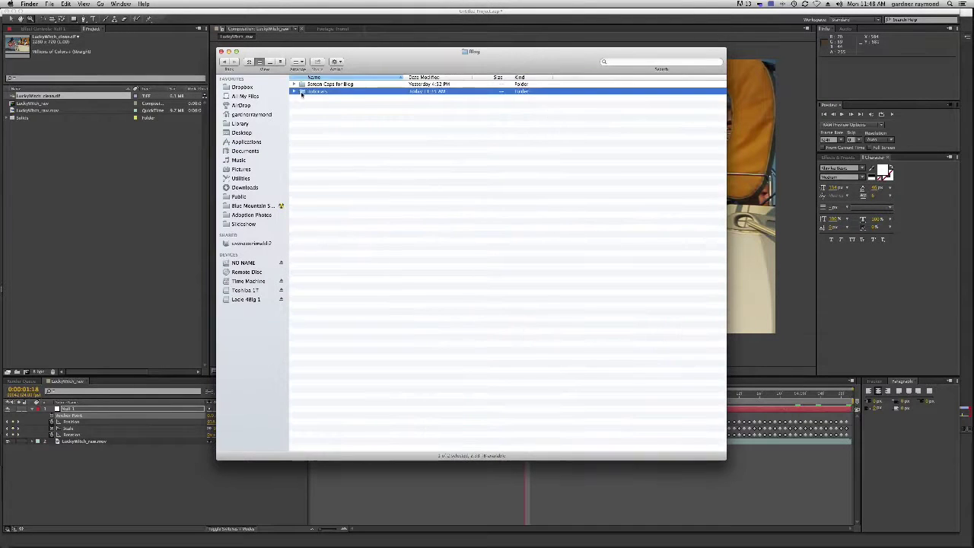
pyautogui.doubleClick(309, 92)
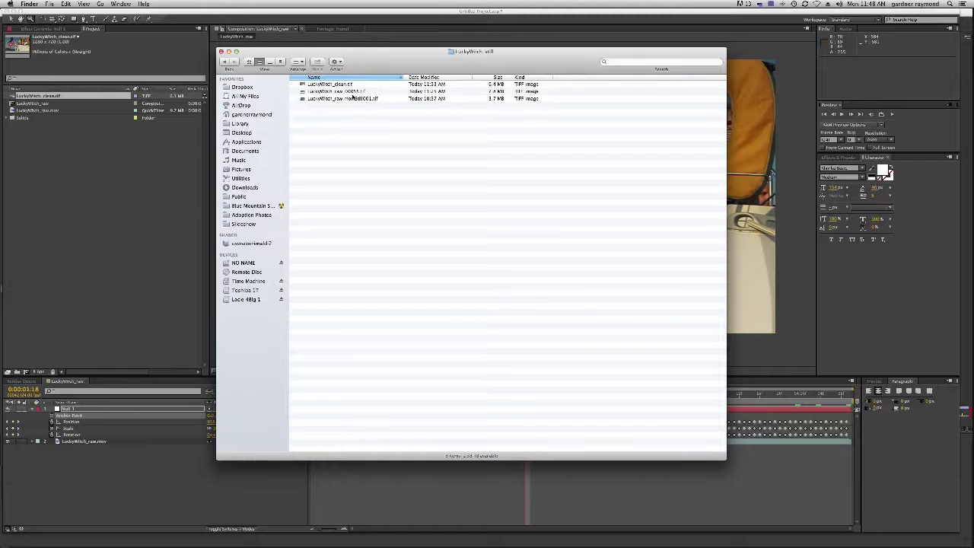
pyautogui.click(312, 92)
pyautogui.press('space')
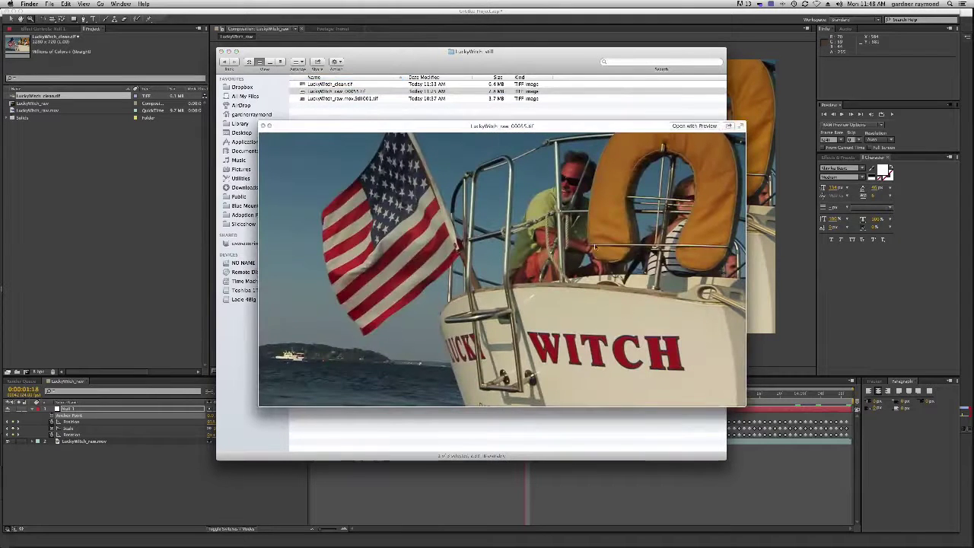
pyautogui.press('space')
pyautogui.press('super+Tab')
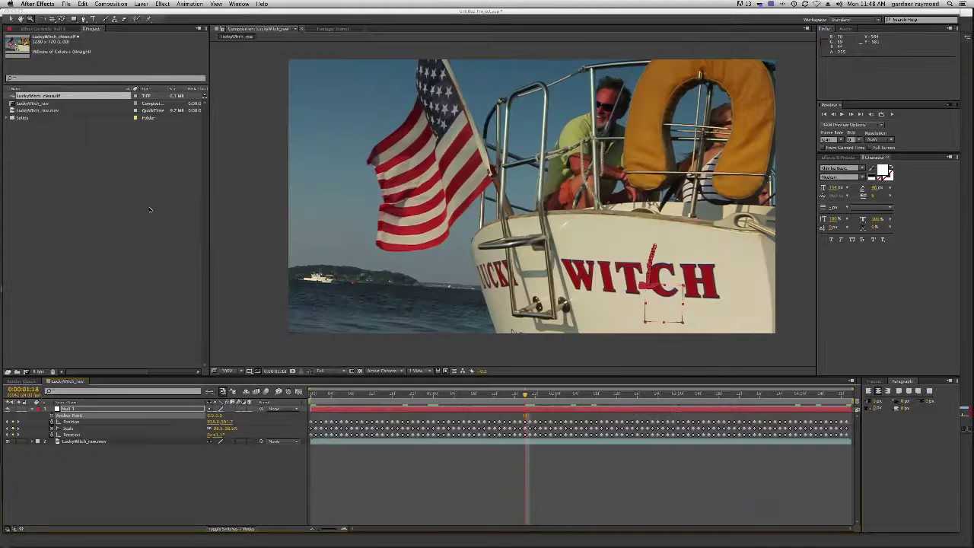
pyautogui.press(',')
pyautogui.press(',')
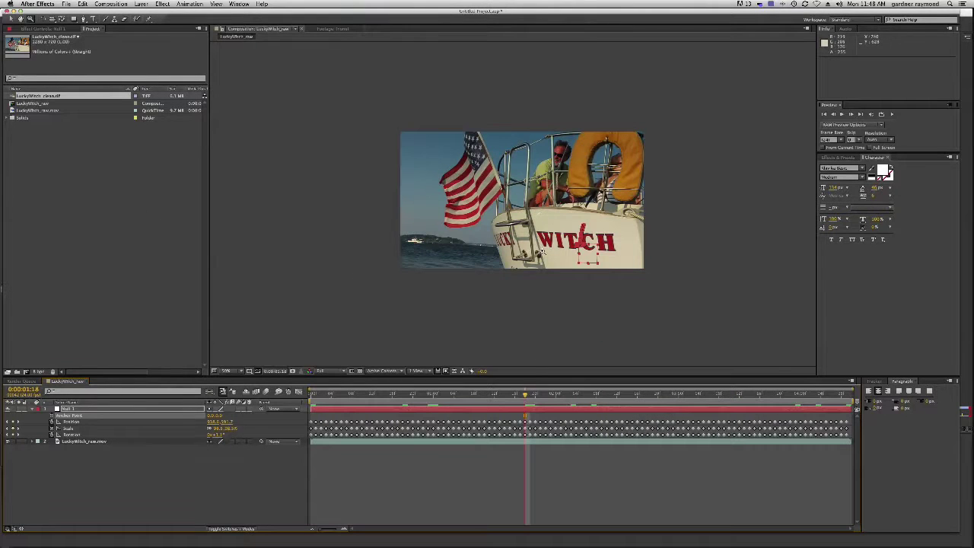
# Step: At about 0:00:02:04, add LuckyWitch_clean.tif as a layer above Null 1
pyautogui.scroll(2, 582, 255)
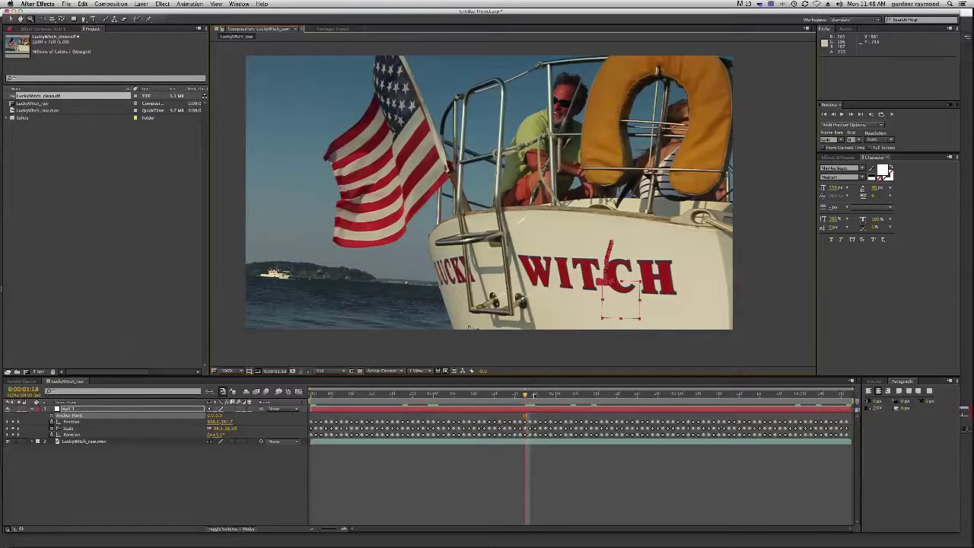
pyautogui.moveTo(525, 395); pyautogui.dragTo(592, 398)
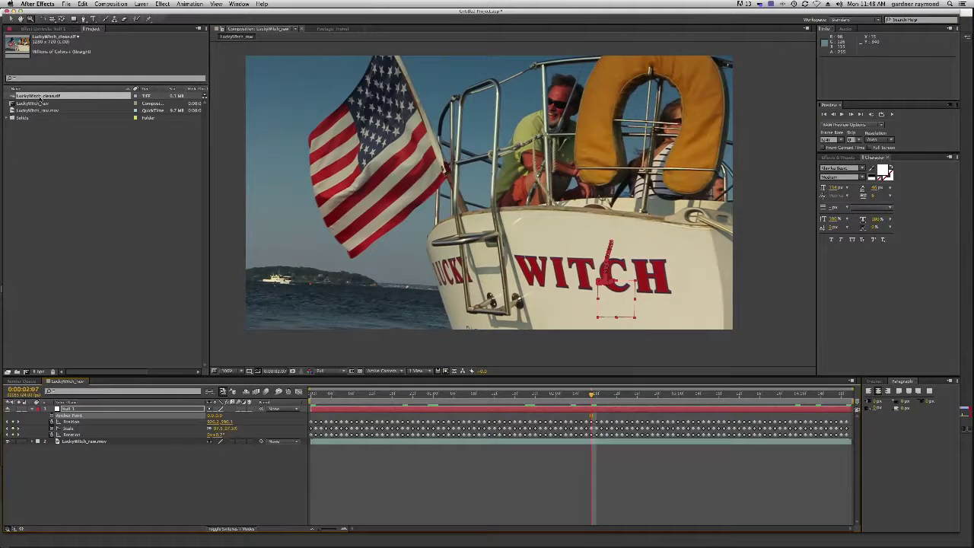
pyautogui.moveTo(13, 95); pyautogui.dragTo(135, 408)
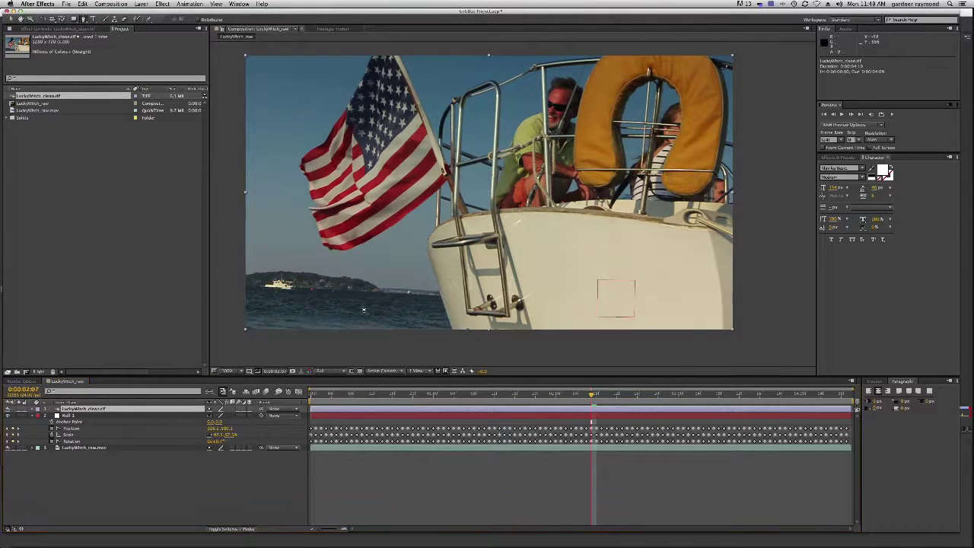
# Step: Toggle the clean plate to compare it with WITCH, then draw a mask around the hull beside the ladder
pyautogui.click(18, 410)
pyautogui.click(8, 409)
pyautogui.click(9, 409)
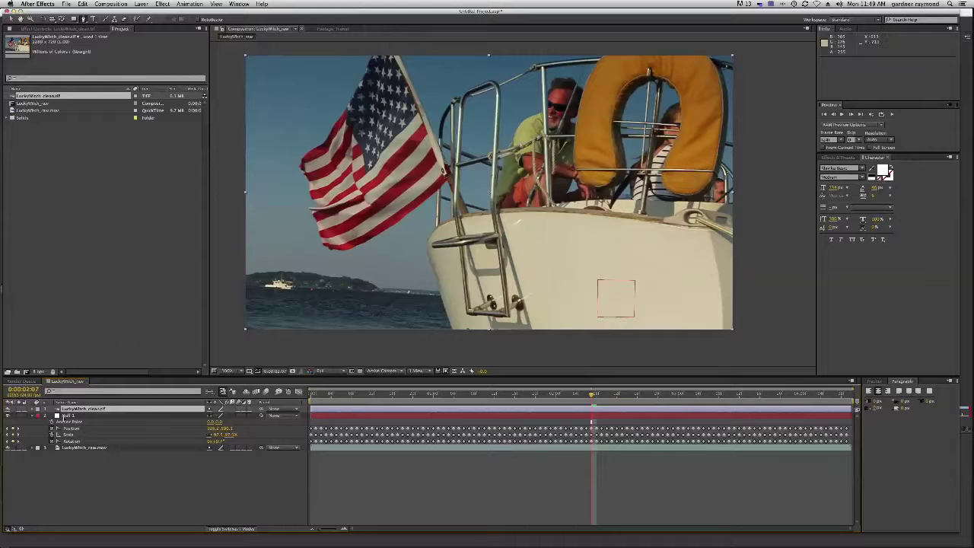
pyautogui.click(511, 240)
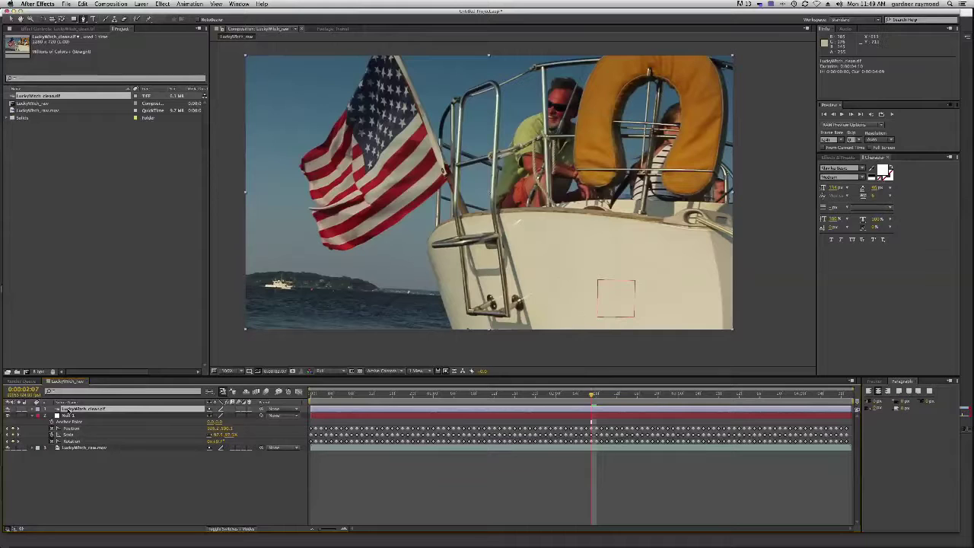
pyautogui.click(508, 236)
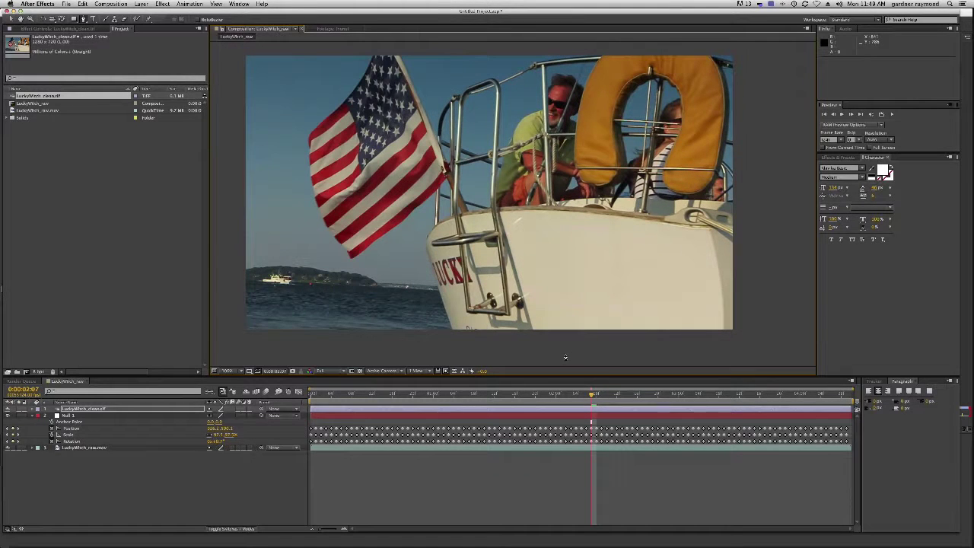
pyautogui.click(78, 409)
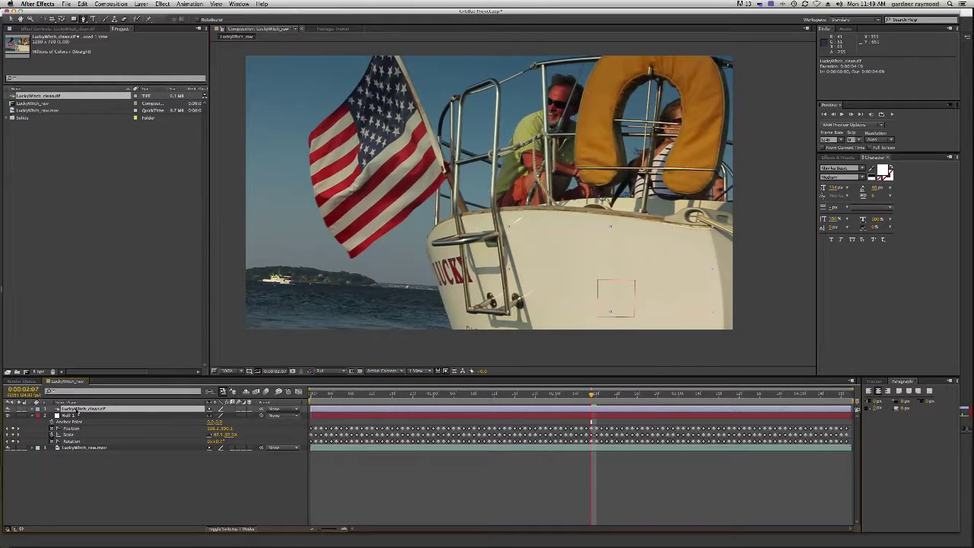
# Step: Set Mask 1's outline colour to magenta, after trying pink and green
pyautogui.press('m')
pyautogui.click(56, 417)
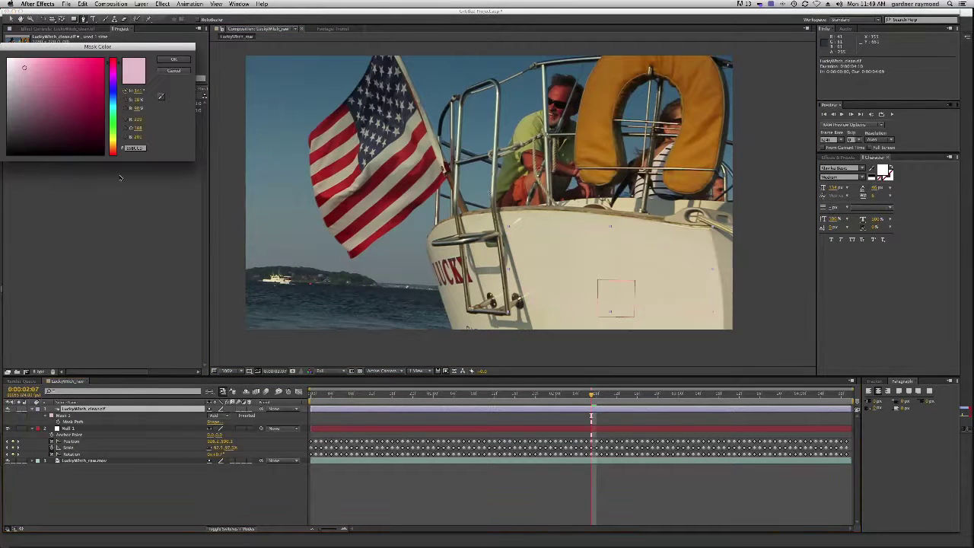
pyautogui.click(100, 71)
pyautogui.click(174, 61)
pyautogui.click(55, 417)
pyautogui.moveTo(113, 107); pyautogui.dragTo(112, 127)
pyautogui.click(174, 60)
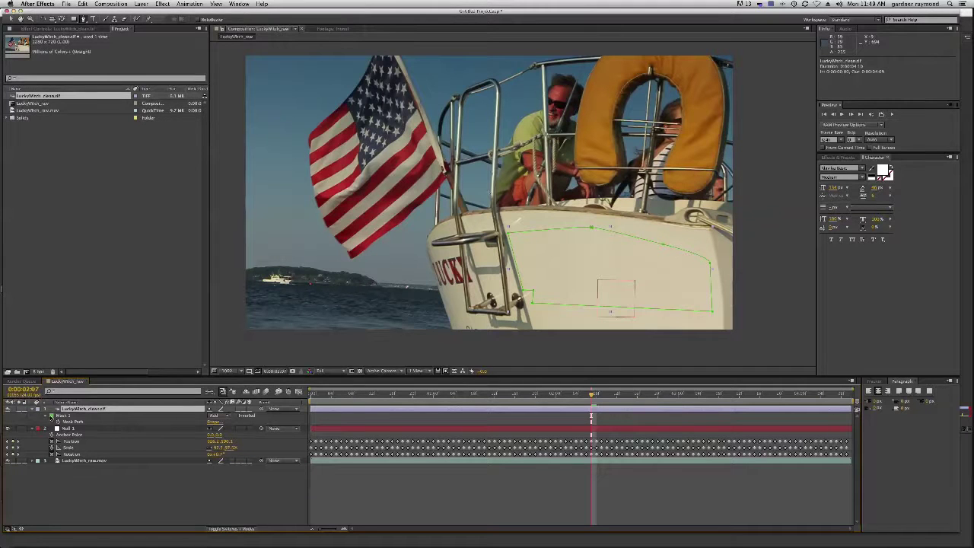
pyautogui.click(55, 417)
pyautogui.click(114, 71)
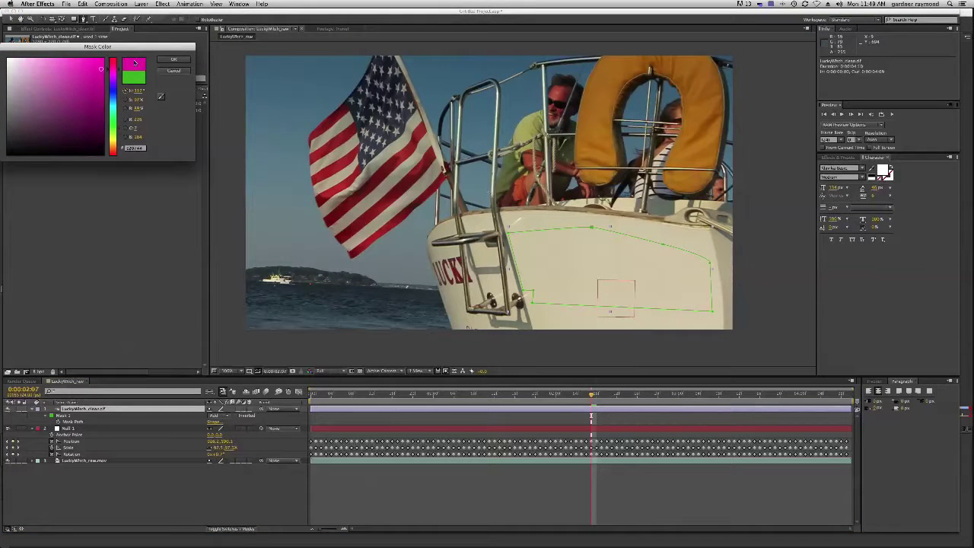
pyautogui.click(174, 60)
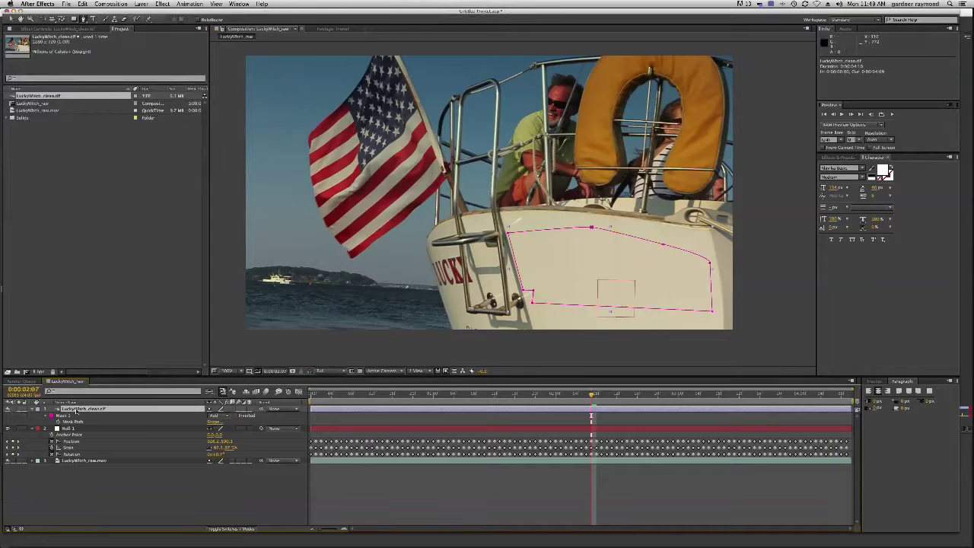
# Step: Give Mask 1 a 3-pixel Mask Feather
pyautogui.press('f')
pyautogui.click(228, 421)
pyautogui.write('3')
pyautogui.press('Return')
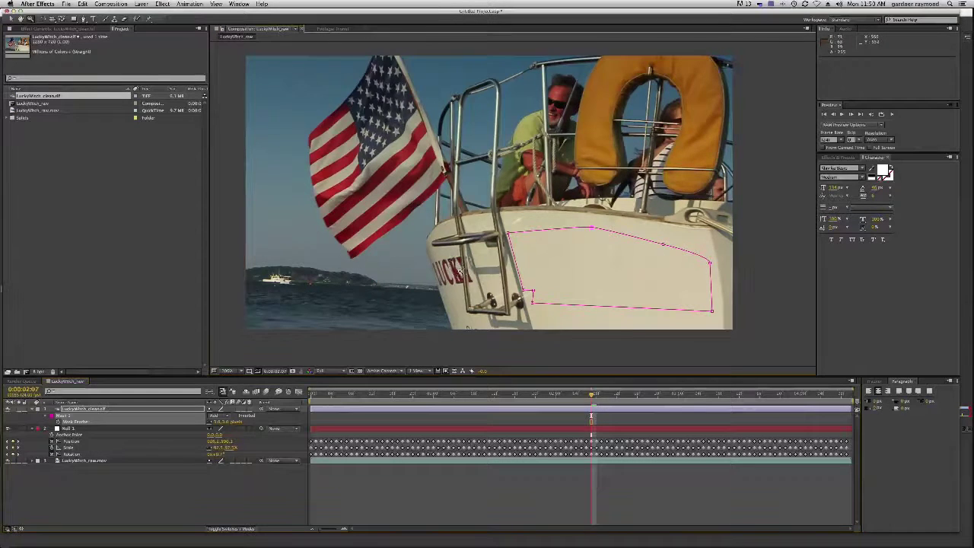
# Step: Draw a second mask on the clean plate near the LUCKY lettering
pyautogui.scroll(5, 455, 274)
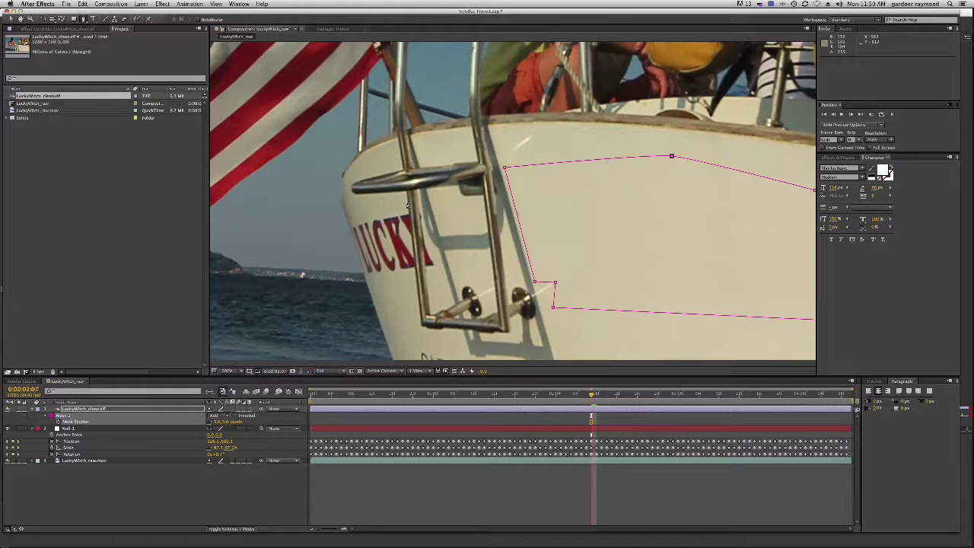
pyautogui.click(407, 204)
pyautogui.click(415, 283)
pyautogui.press('super+z')
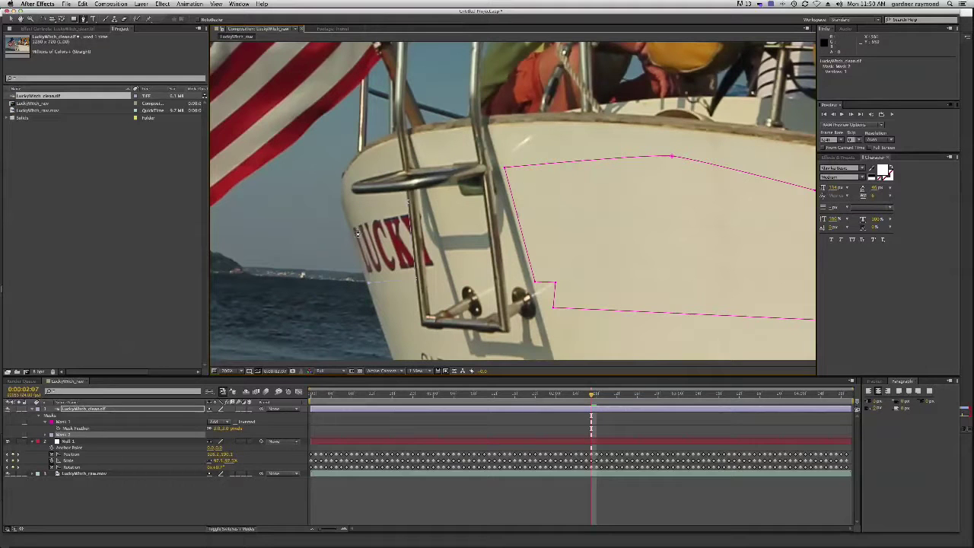
pyautogui.click(348, 224)
pyautogui.click(368, 292)
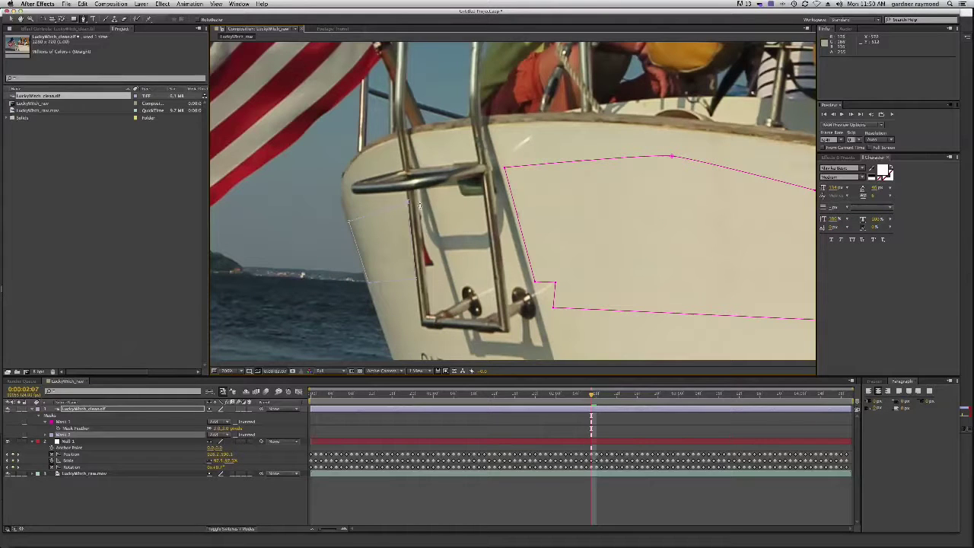
# Step: Draw a third mask around the red fin beside the ladder
pyautogui.scroll(3, 426, 220)
pyautogui.moveTo(518, 219); pyautogui.dragTo(482, 224)
pyautogui.click(84, 18)
pyautogui.click(426, 52)
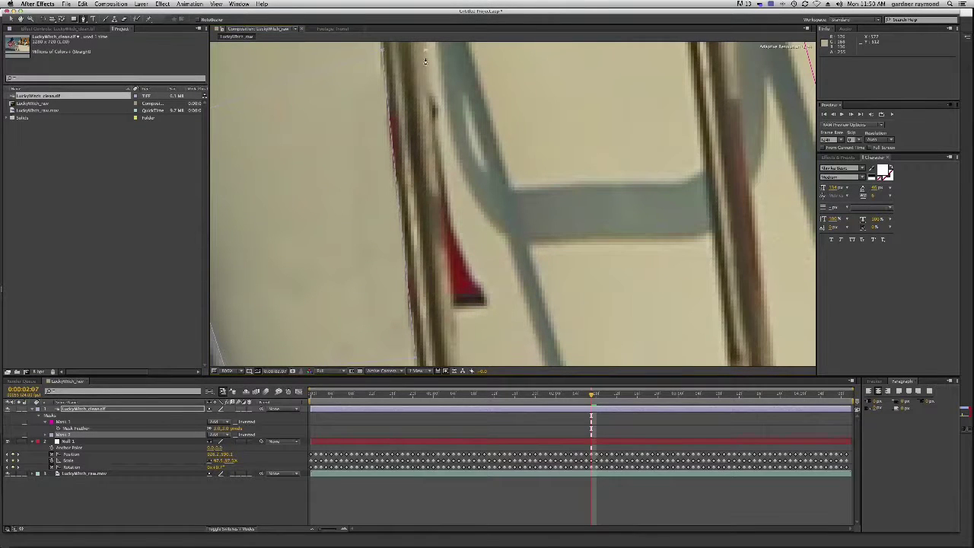
pyautogui.click(455, 336)
pyautogui.click(500, 319)
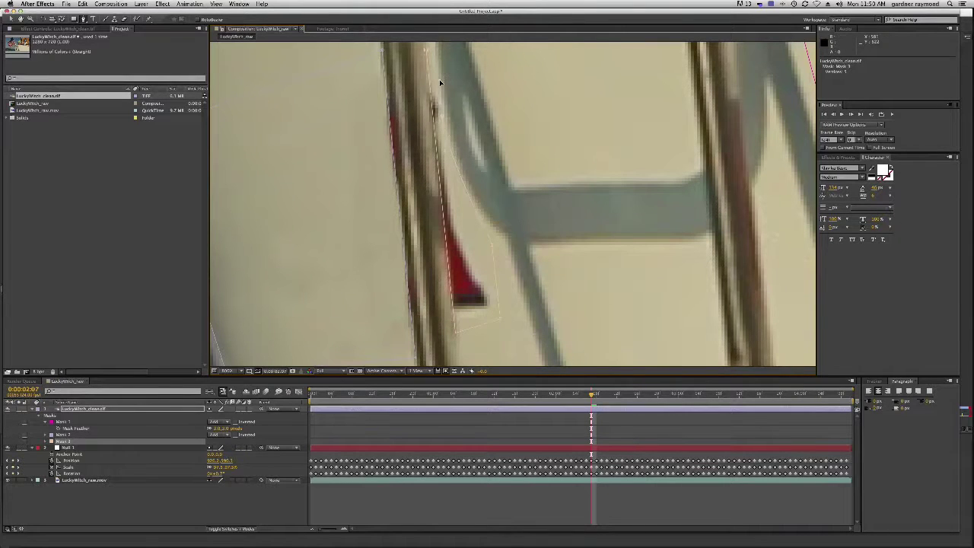
pyautogui.click(429, 51)
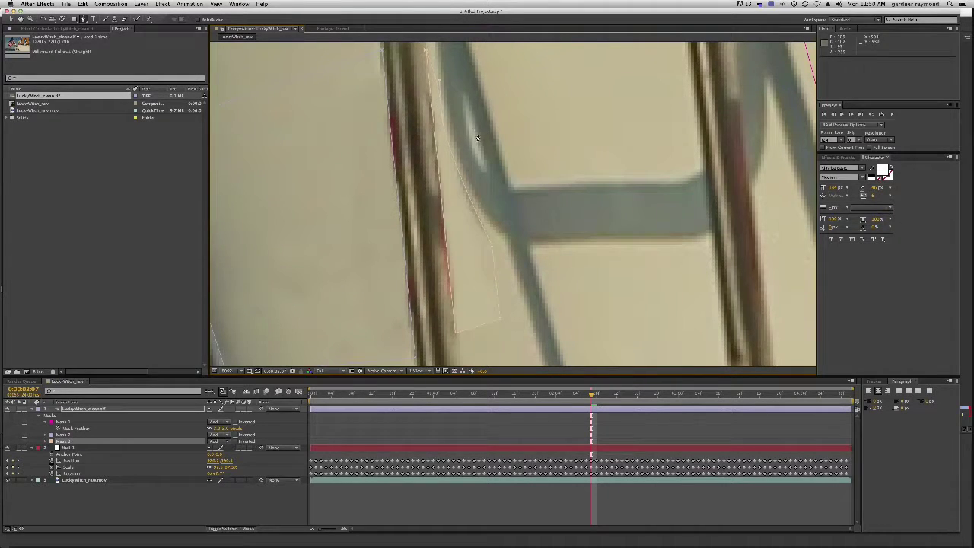
# Step: Drag the third mask's point so it fits the hull edge
pyautogui.scroll(-5, 449, 305)
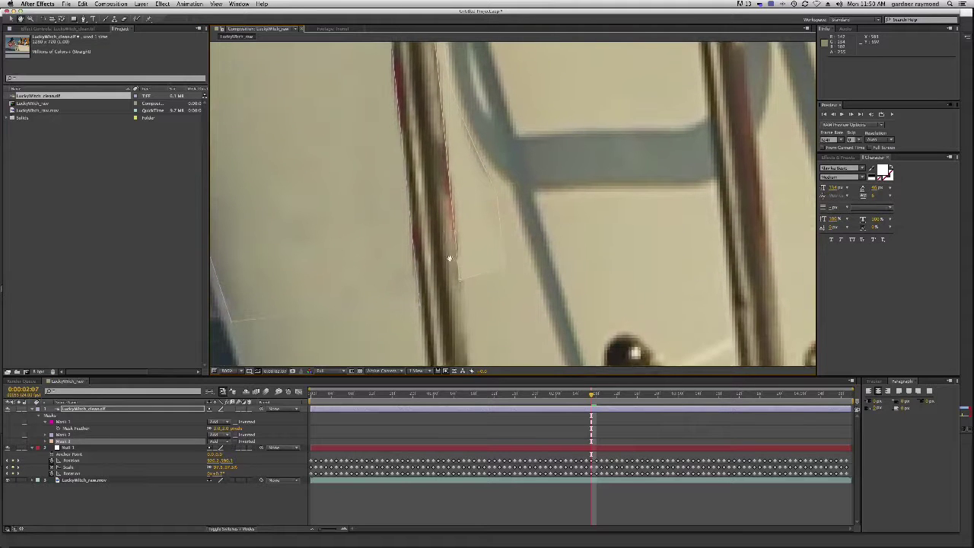
pyautogui.press('v')
pyautogui.click(421, 305)
pyautogui.moveTo(421, 305)
pyautogui.mouseDown()
pyautogui.moveTo(404, 302)
pyautogui.moveTo(413, 302)
pyautogui.mouseUp()
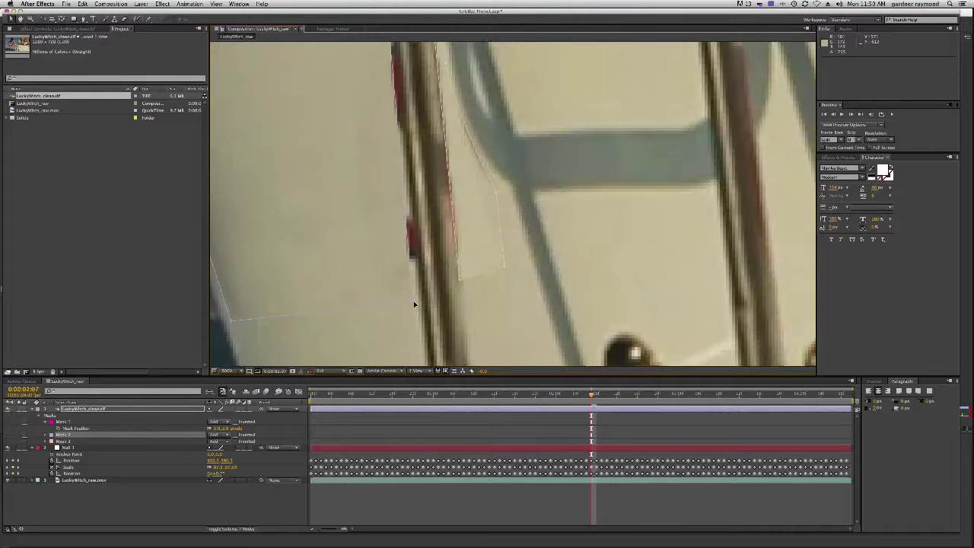
pyautogui.moveTo(414, 304); pyautogui.dragTo(420, 307)
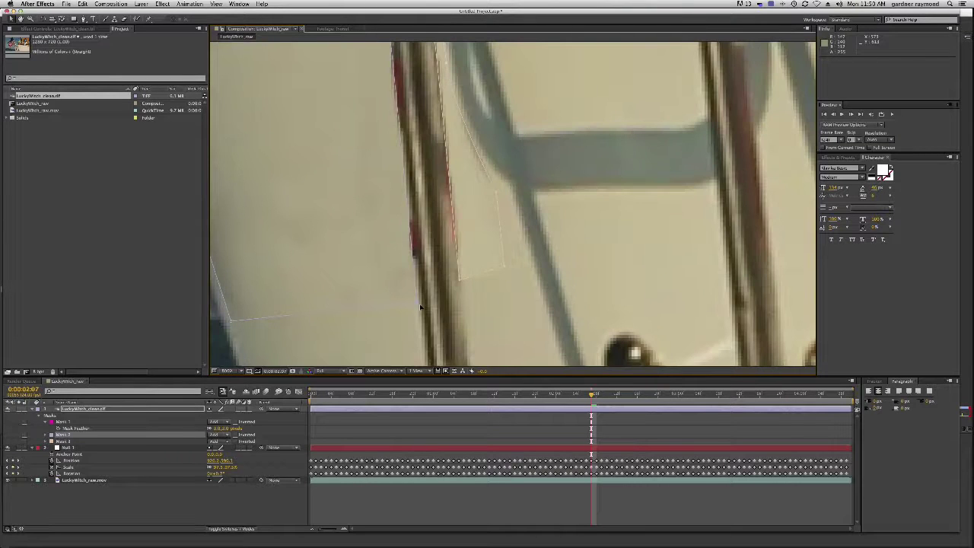
# Step: Zoom the Composition viewer out to show the full boat frame
pyautogui.press('z')
pyautogui.keyDown('alt'); pyautogui.click(456, 272); pyautogui.keyUp('alt')
pyautogui.keyDown('alt'); pyautogui.click(467, 235); pyautogui.keyUp('alt')
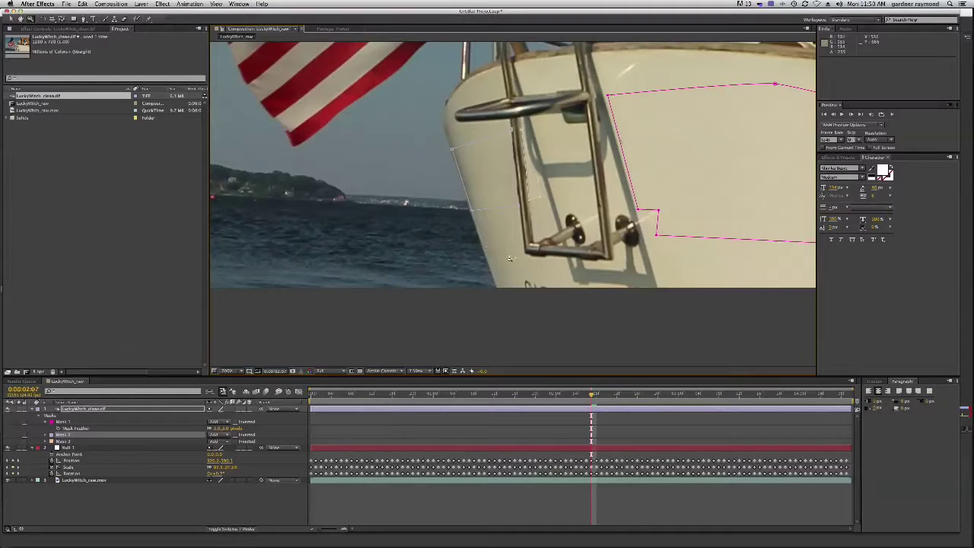
pyautogui.keyDown('alt'); pyautogui.click(574, 193); pyautogui.keyUp('alt')
pyautogui.keyDown('alt'); pyautogui.click(616, 170); pyautogui.keyUp('alt')
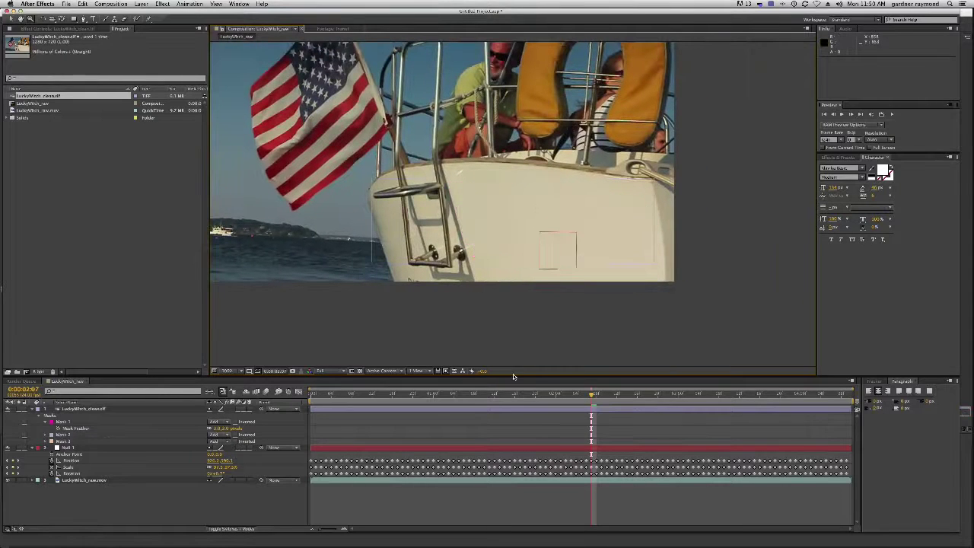
# Step: Move Mask 1's top-left and bottom-left points to hug the ladder rail, then deselect the layer
pyautogui.click(461, 211)
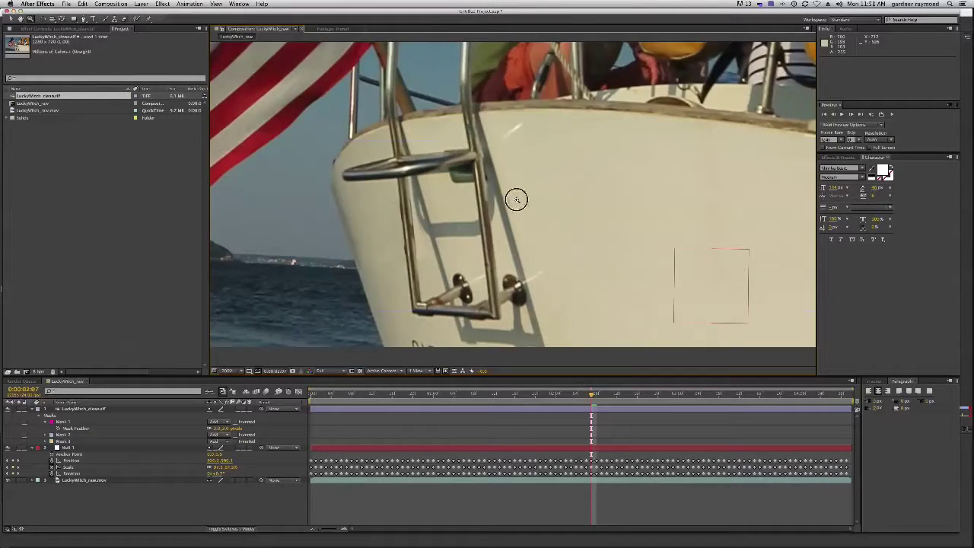
pyautogui.click(516, 200)
pyautogui.click(62, 421)
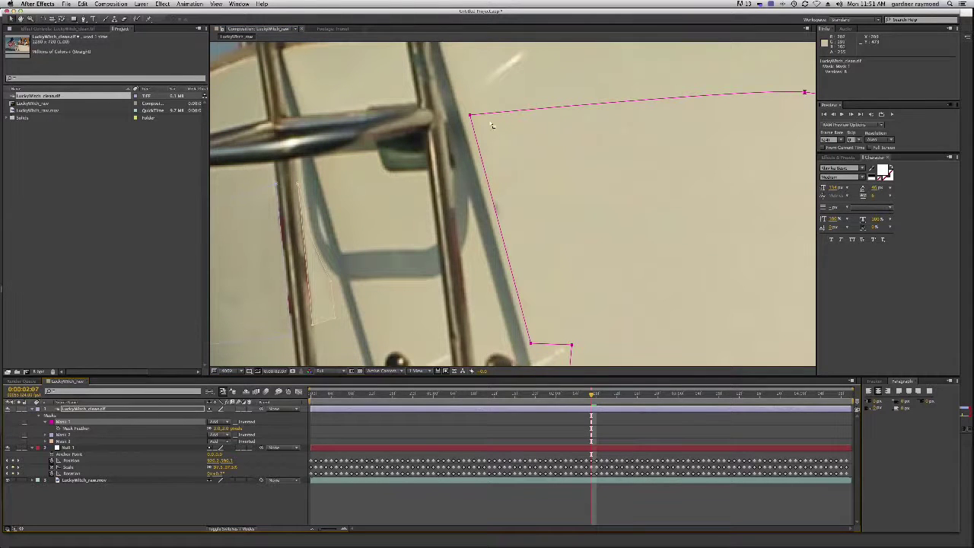
pyautogui.moveTo(470, 115); pyautogui.dragTo(462, 119)
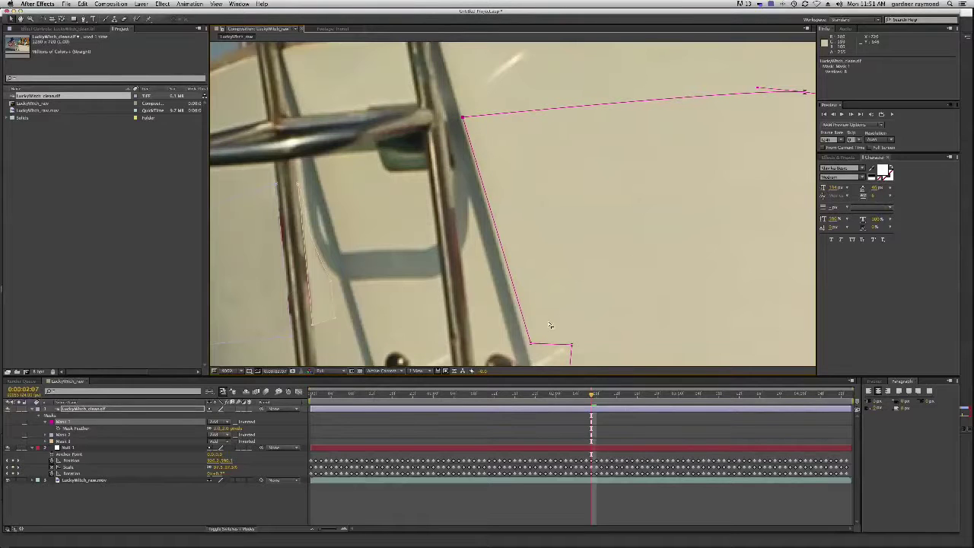
pyautogui.moveTo(529, 346); pyautogui.dragTo(529, 350)
pyautogui.scroll(-5, 597, 276)
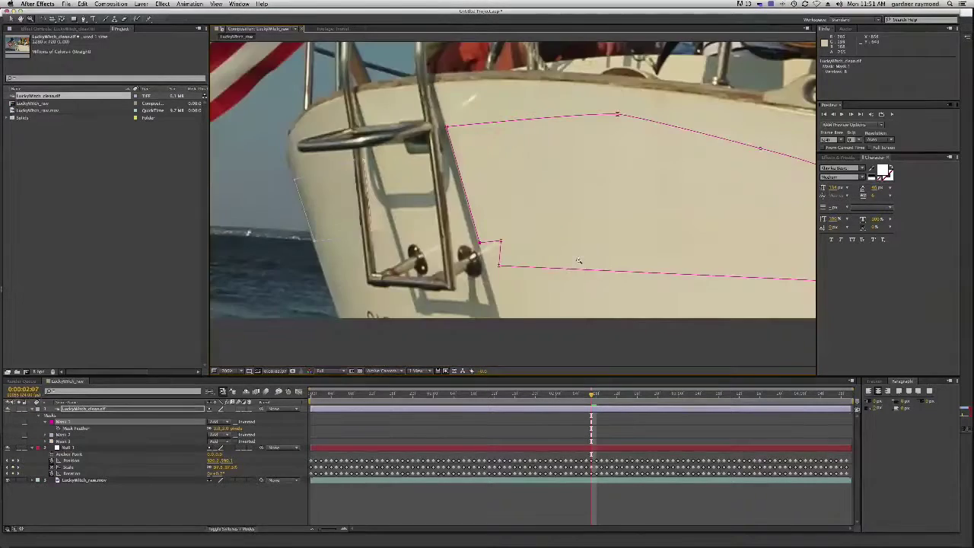
pyautogui.press('F2')
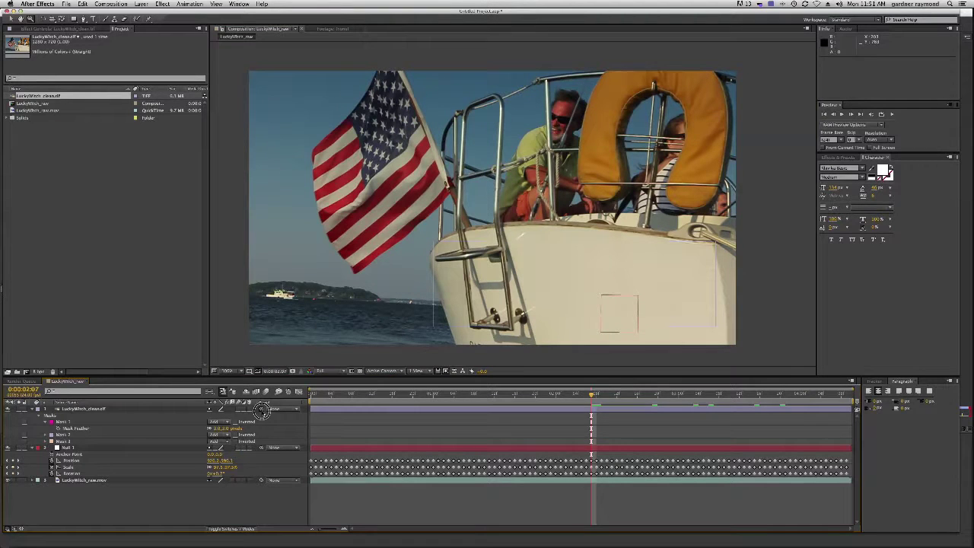
# Step: Parent LuckyWitch_clean.tif to Null 1 and play the comp to check the patch follows
pyautogui.moveTo(261, 409); pyautogui.dragTo(72, 447)
pyautogui.moveTo(593, 396); pyautogui.dragTo(398, 403)
pyautogui.press('space')
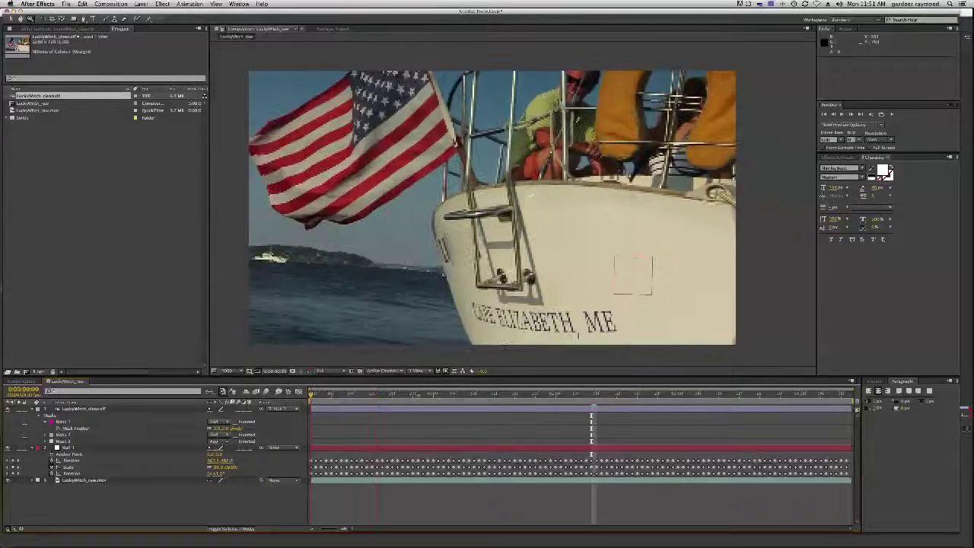
pyautogui.press('space')
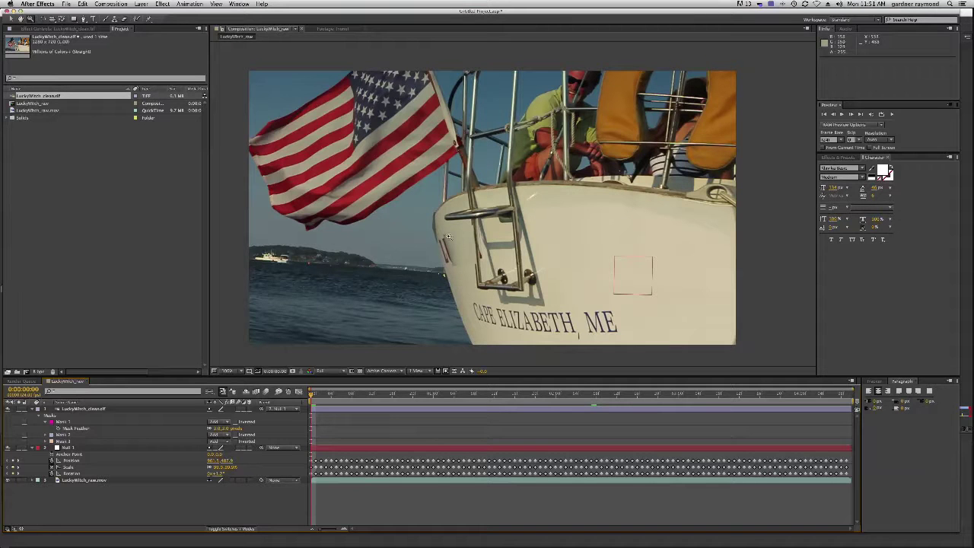
# Step: Step through early frames of the shot to inspect the hull patch
pyautogui.moveTo(311, 396); pyautogui.dragTo(631, 398)
pyautogui.press('pagedown')
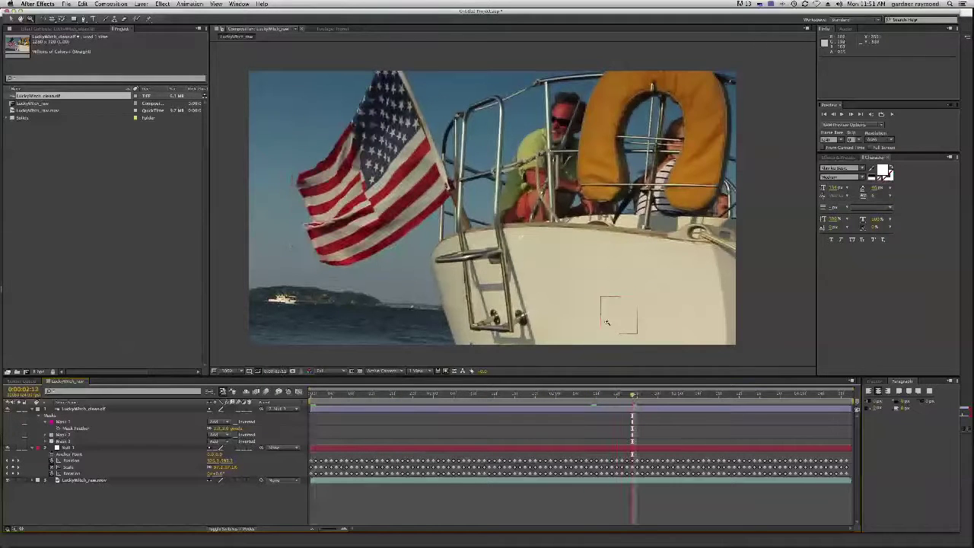
pyautogui.press('pagedown')
pyautogui.press('pagedown')
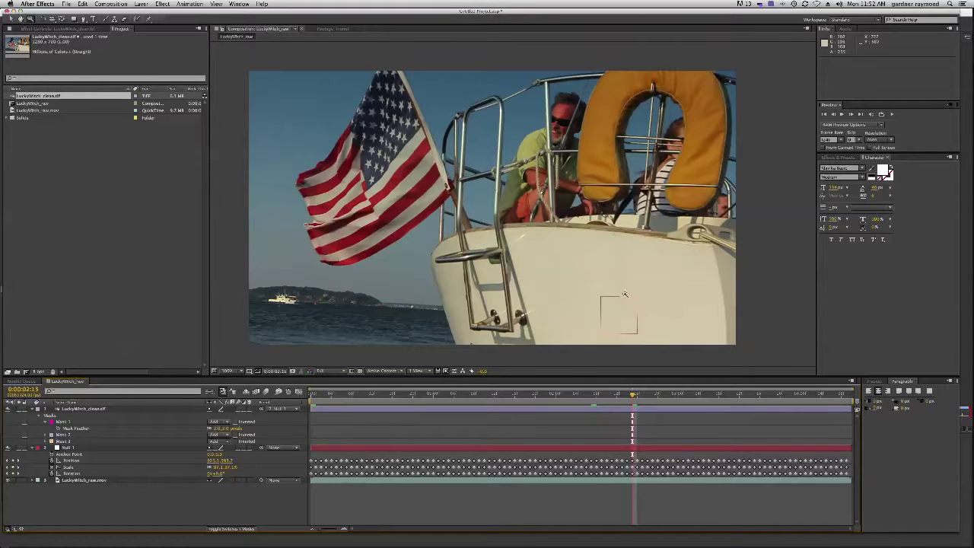
pyautogui.moveTo(633, 394); pyautogui.dragTo(540, 395)
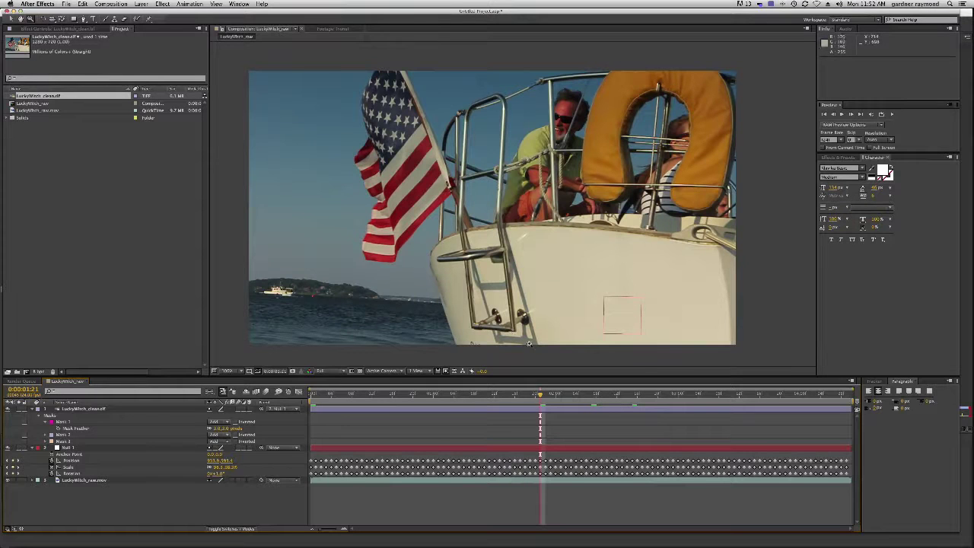
pyautogui.press('space')
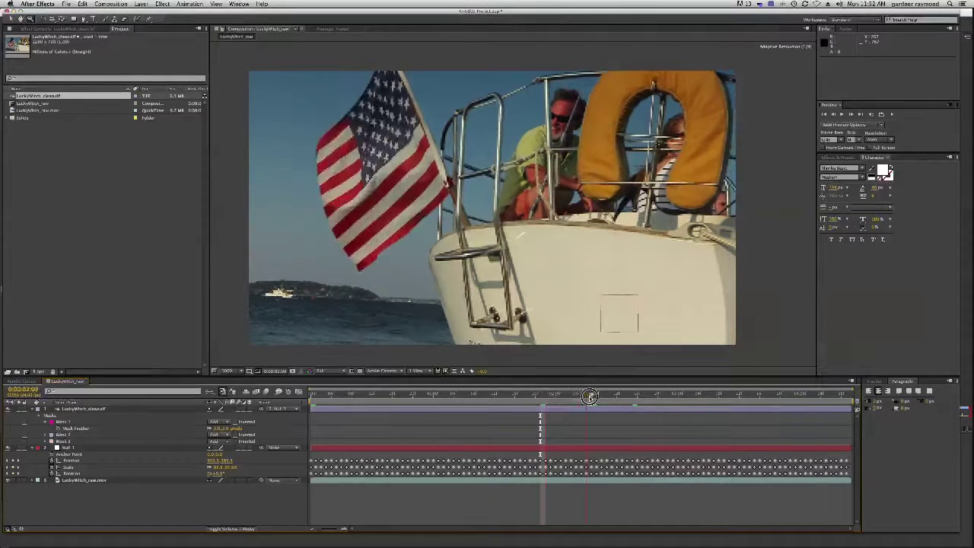
# Step: Start the work area at 0:00:01:19, RAM-preview it, then check frames from 0:00:03:01 back to the start
pyautogui.click(530, 395)
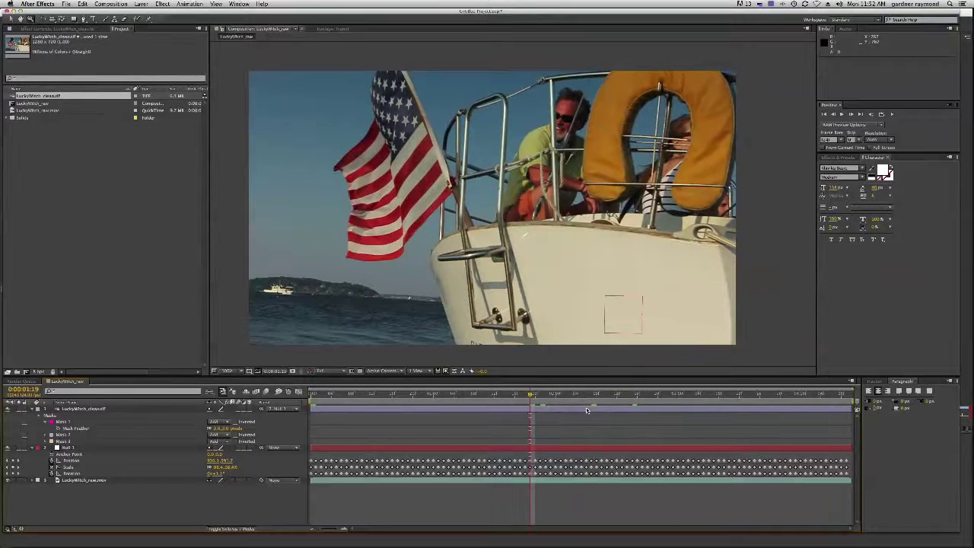
pyautogui.press('b')
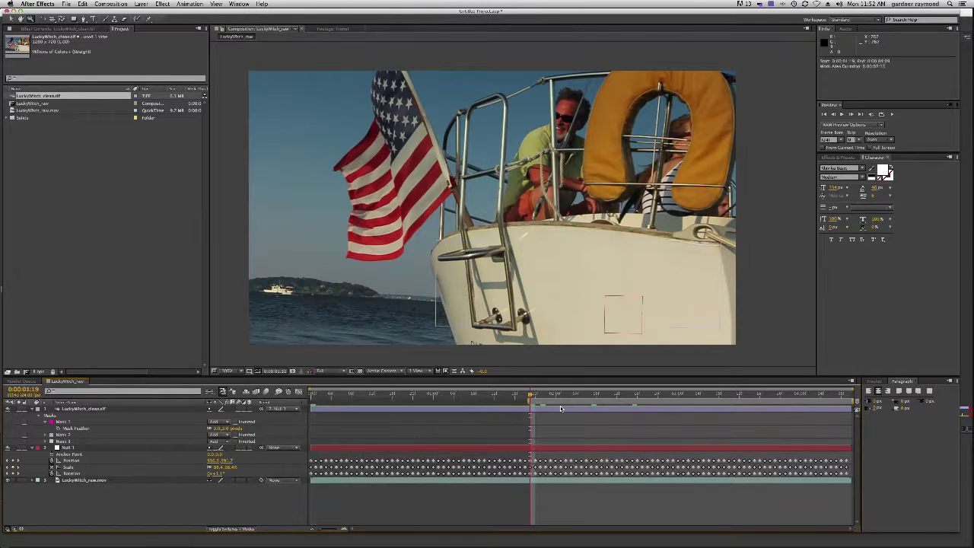
pyautogui.press('KP_0')
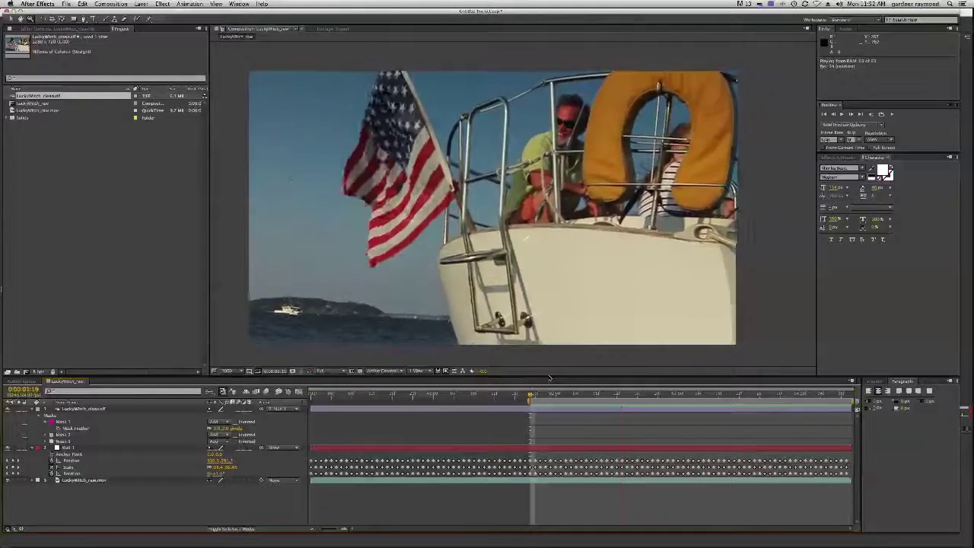
pyautogui.click(616, 393)
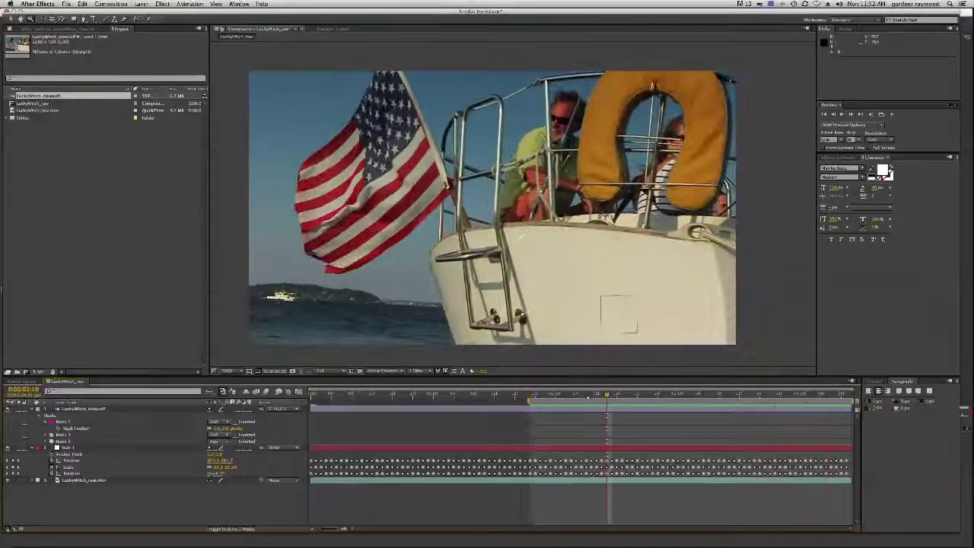
pyautogui.click(681, 394)
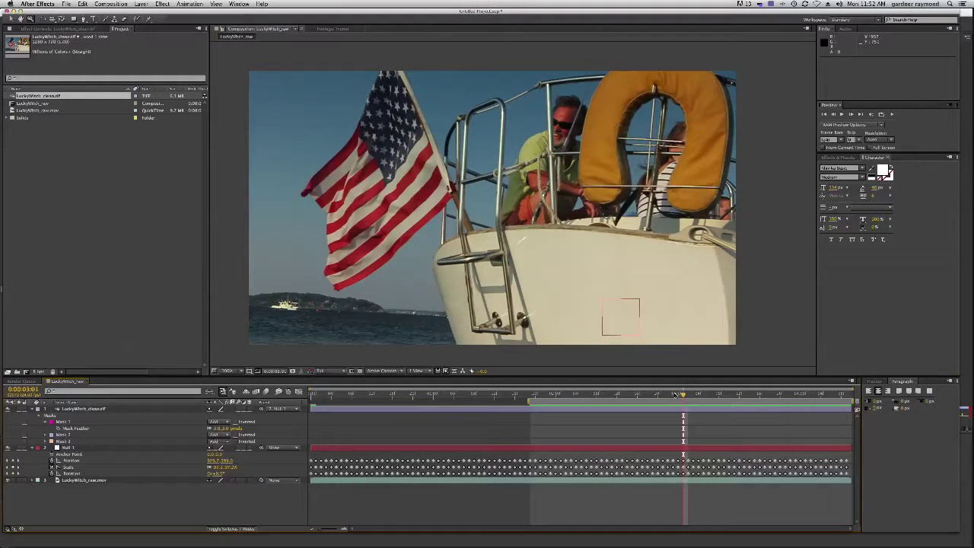
pyautogui.click(561, 393)
pyautogui.moveTo(567, 397); pyautogui.dragTo(352, 394)
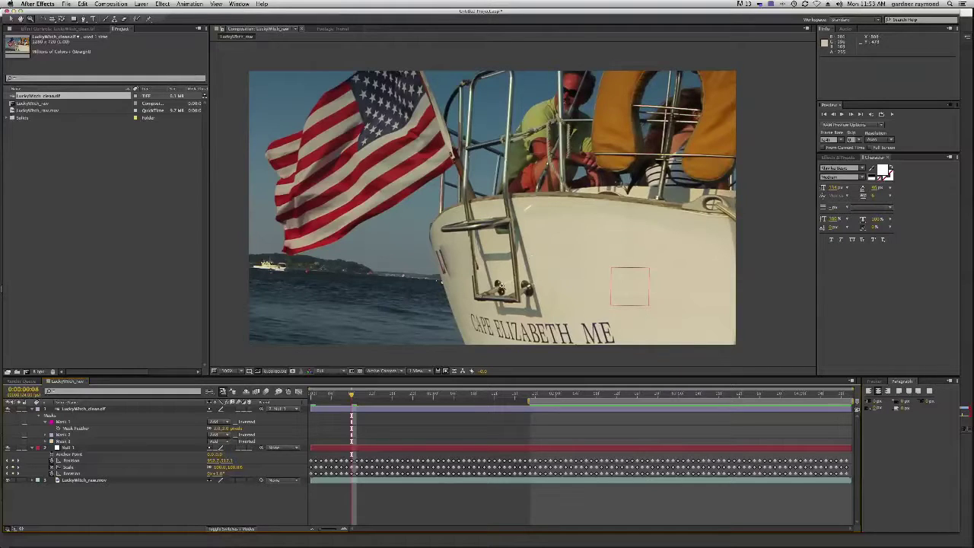
pyautogui.moveTo(352, 394); pyautogui.dragTo(318, 392)
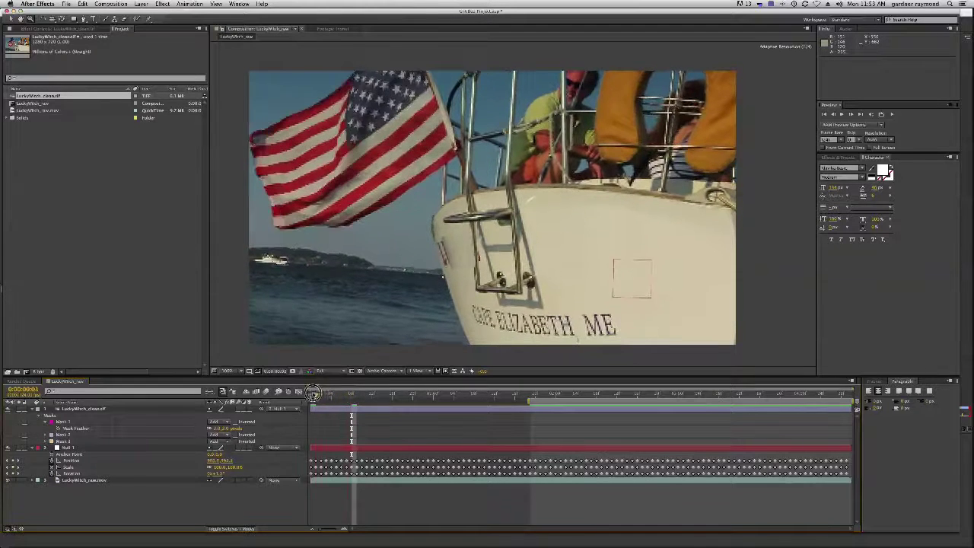
# Step: Set the work area from 0:00:00:00 to a later frame and RAM-preview it
pyautogui.doubleClick(540, 397)
pyautogui.click(550, 394)
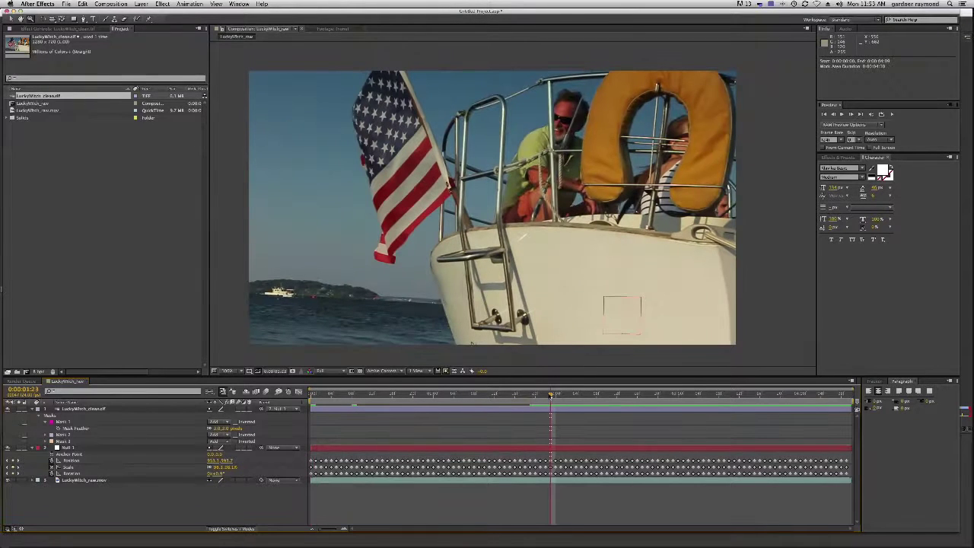
pyautogui.press('n')
pyautogui.press('KP_0')
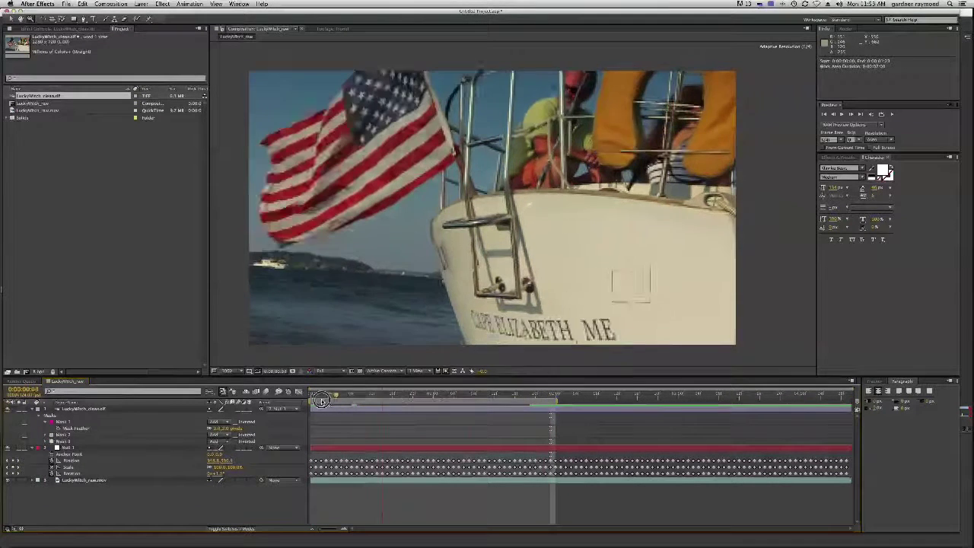
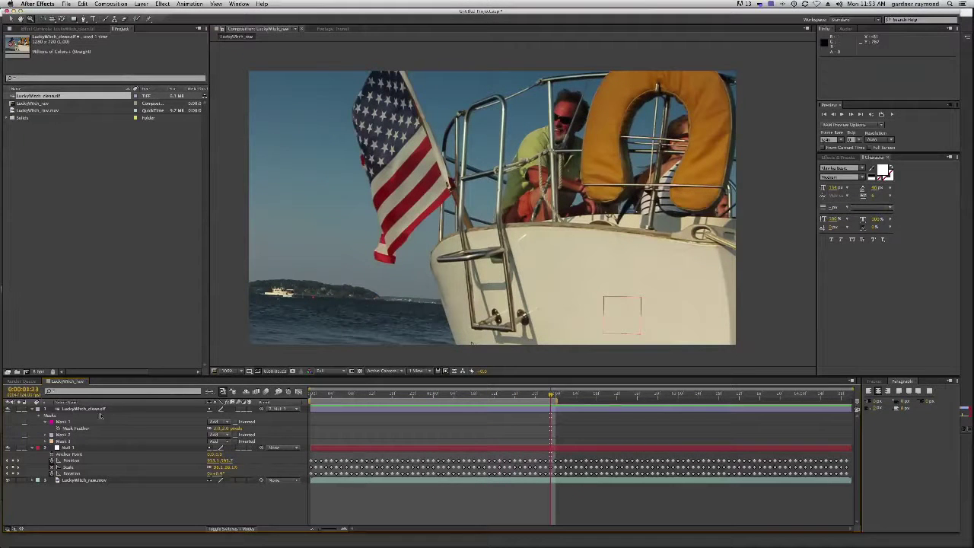
# Step: Delete Mask 2 and Mask 3 from the clean plate layer, keeping only Mask 1
pyautogui.click(63, 435)
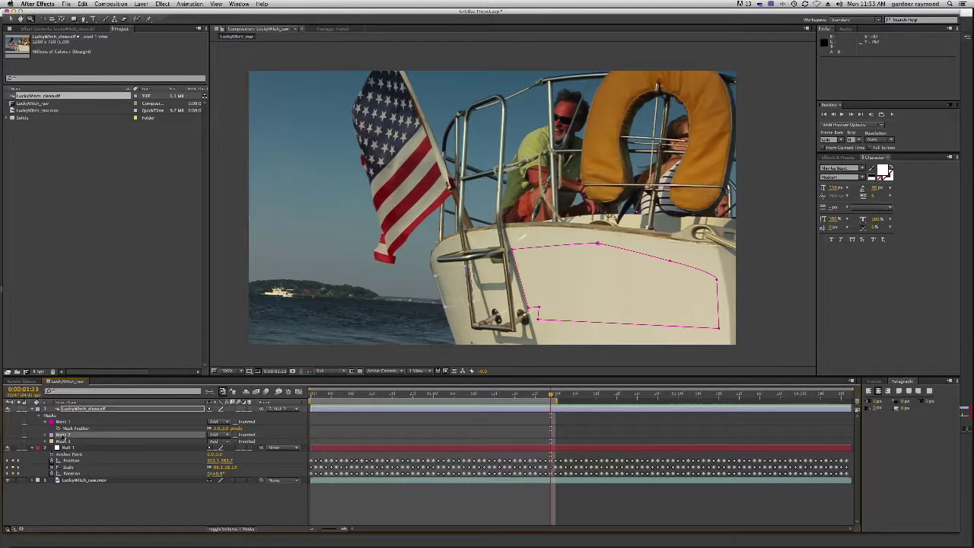
pyautogui.keyDown('shift'); pyautogui.click(63, 440); pyautogui.keyUp('shift')
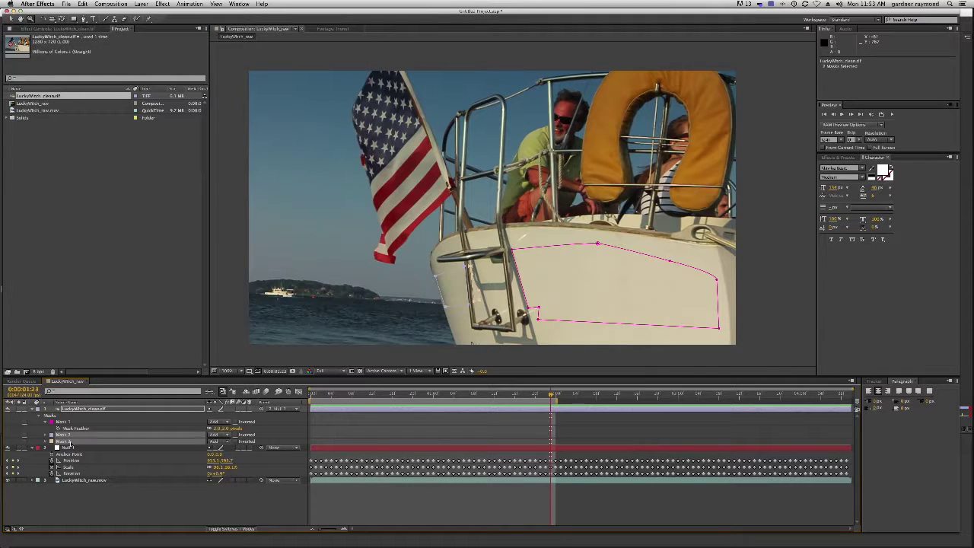
pyautogui.press('Delete')
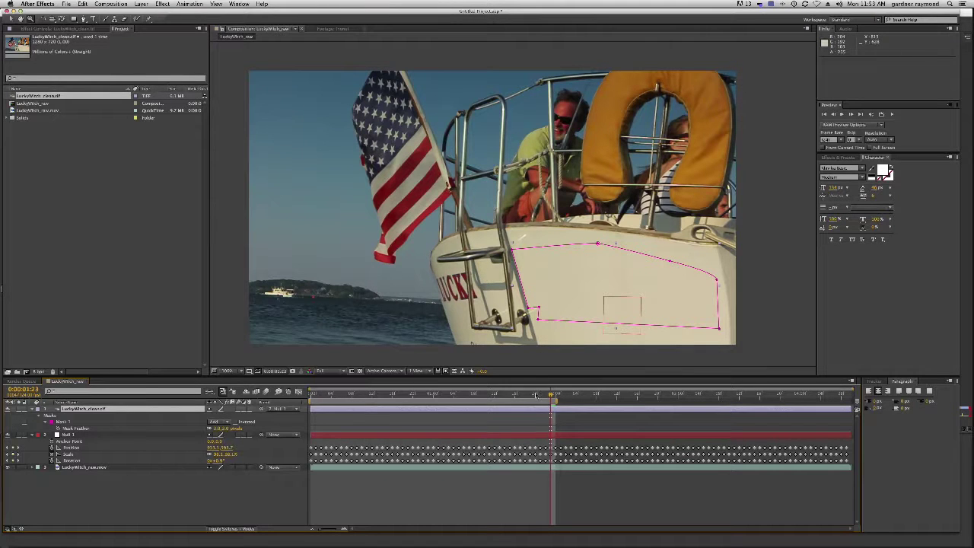
pyautogui.moveTo(551, 394)
pyautogui.mouseDown()
pyautogui.moveTo(503, 402)
pyautogui.moveTo(550, 399)
pyautogui.mouseUp()
# Step: Go to frame 0:00:00:09 and select the LuckyWitch_raw.mov layer
pyautogui.click(357, 395)
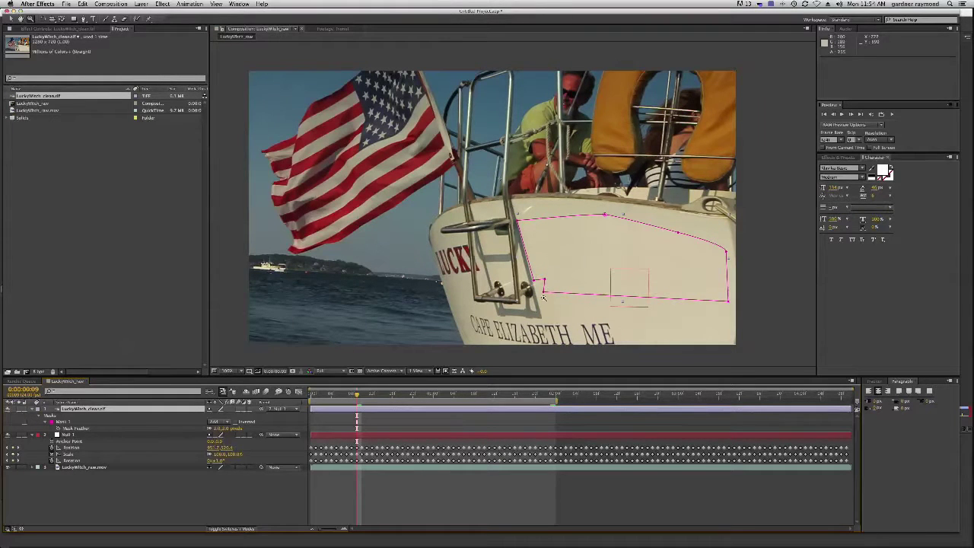
pyautogui.click(85, 467)
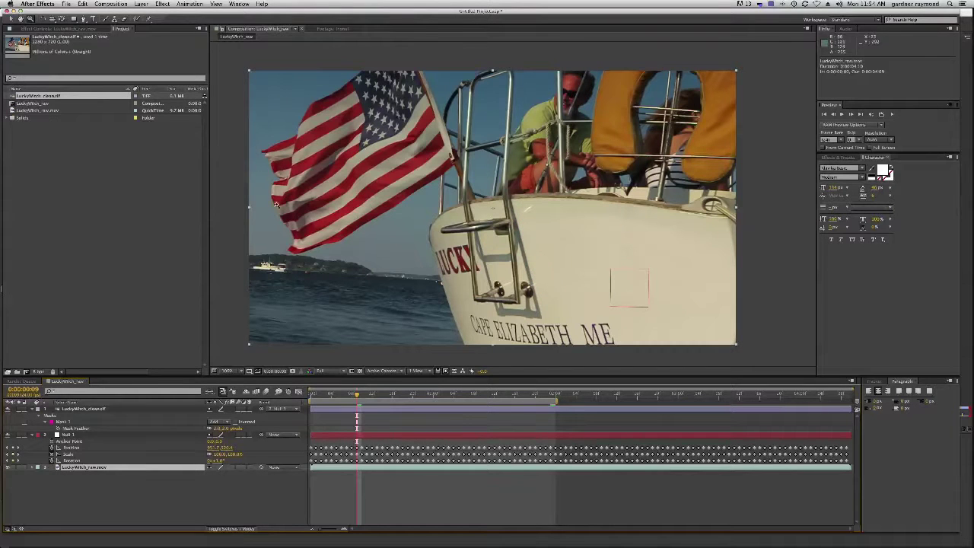
# Step: Duplicate the raw footage layer and set the copy's Scale to 107%
pyautogui.press('super+d')
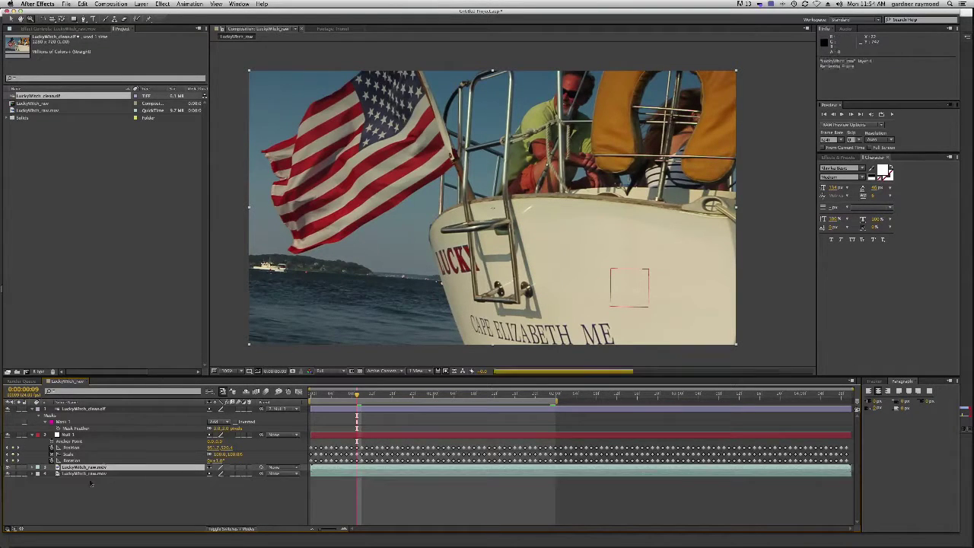
pyautogui.press('s')
pyautogui.moveTo(235, 484); pyautogui.dragTo(288, 347)
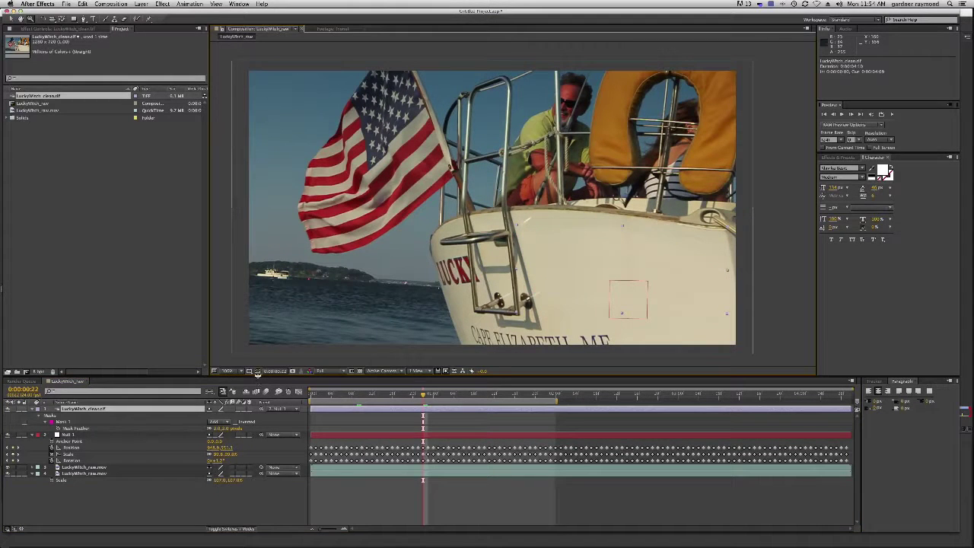
# Step: Check the mask outline in the viewer and advance the shot to about 0:00:01:15
pyautogui.click(258, 372)
pyautogui.click(415, 396)
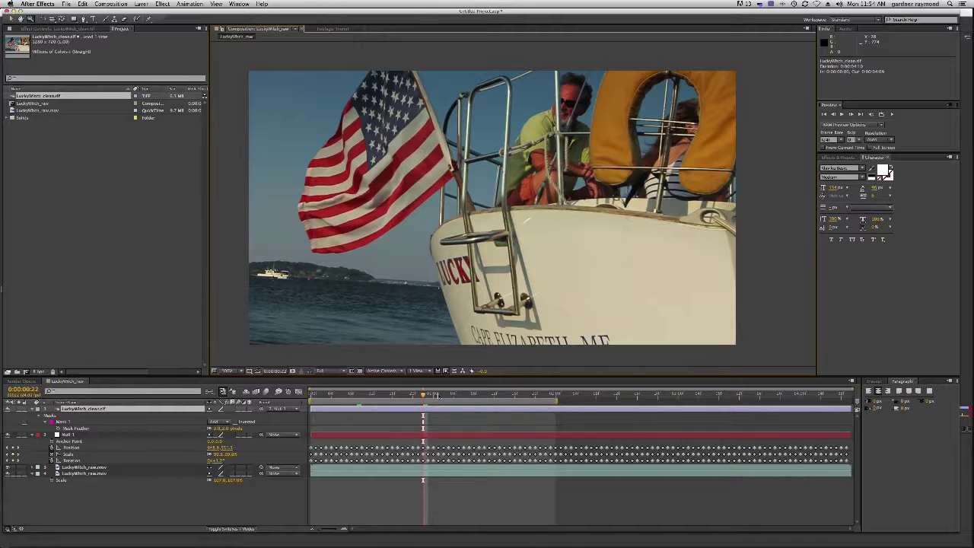
pyautogui.moveTo(424, 396); pyautogui.dragTo(515, 396)
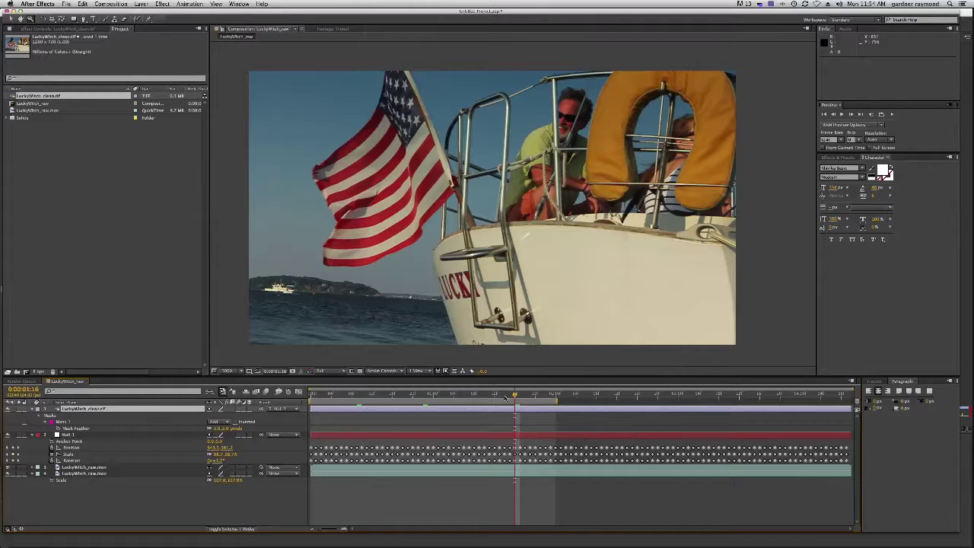
pyautogui.click(142, 4)
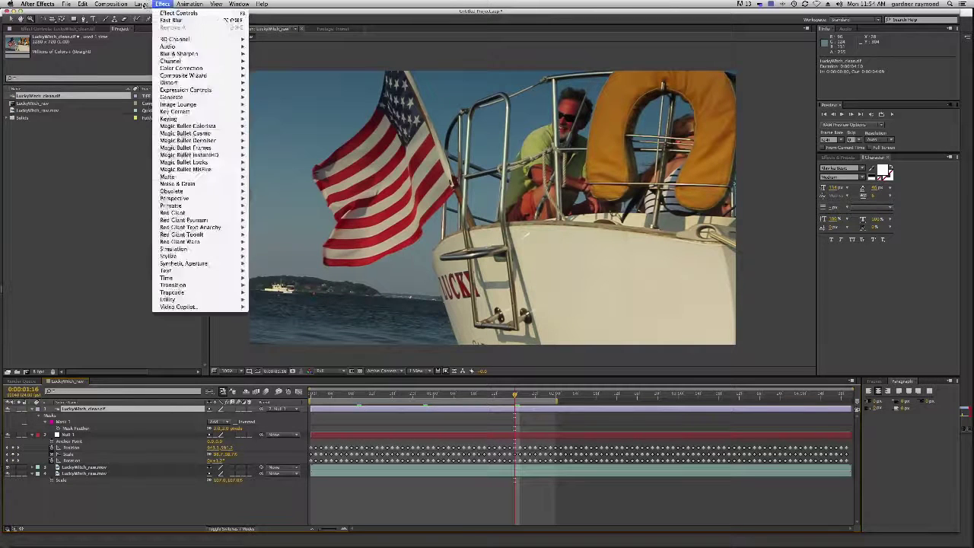
# Step: Add the Color Correction > Levels effect to the clean plate layer
pyautogui.moveTo(162, 4)
pyautogui.moveTo(177, 68)
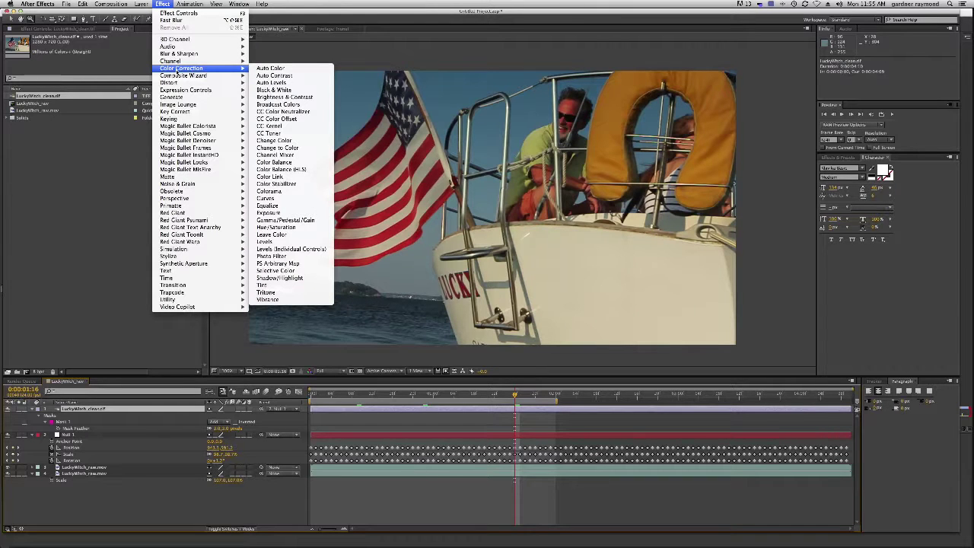
pyautogui.click(268, 241)
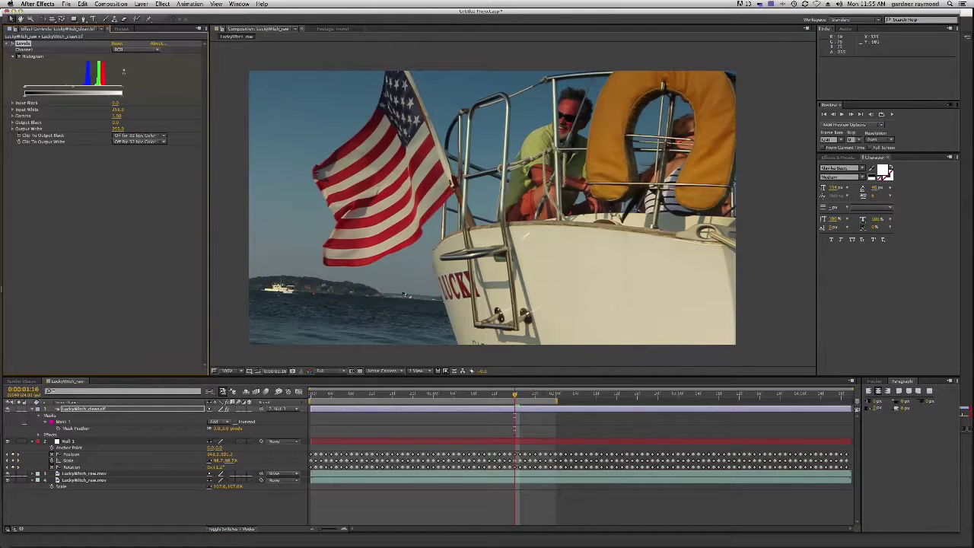
# Step: Expand the Levels Input White and Input Black controls and return to about 0:00:00:18
pyautogui.click(13, 110)
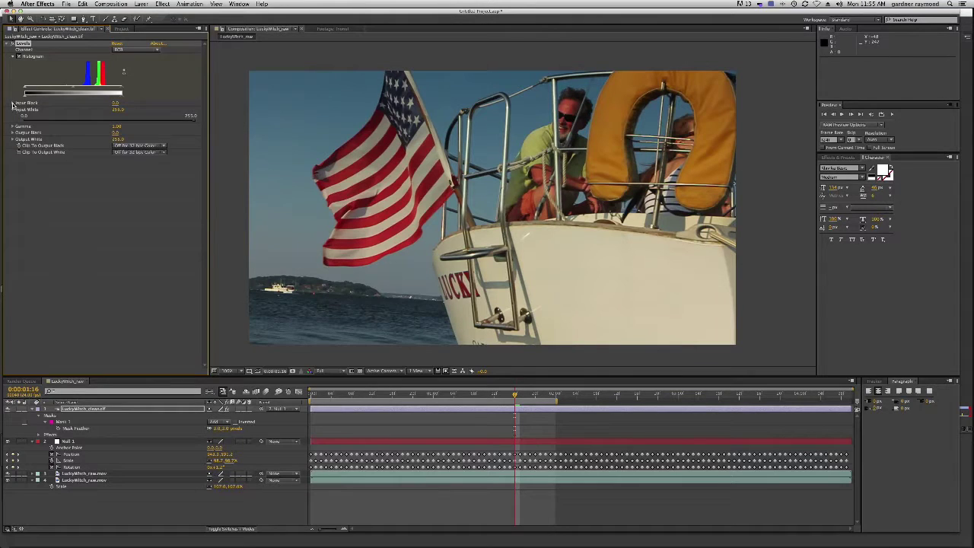
pyautogui.click(13, 102)
pyautogui.moveTo(515, 396); pyautogui.dragTo(310, 396)
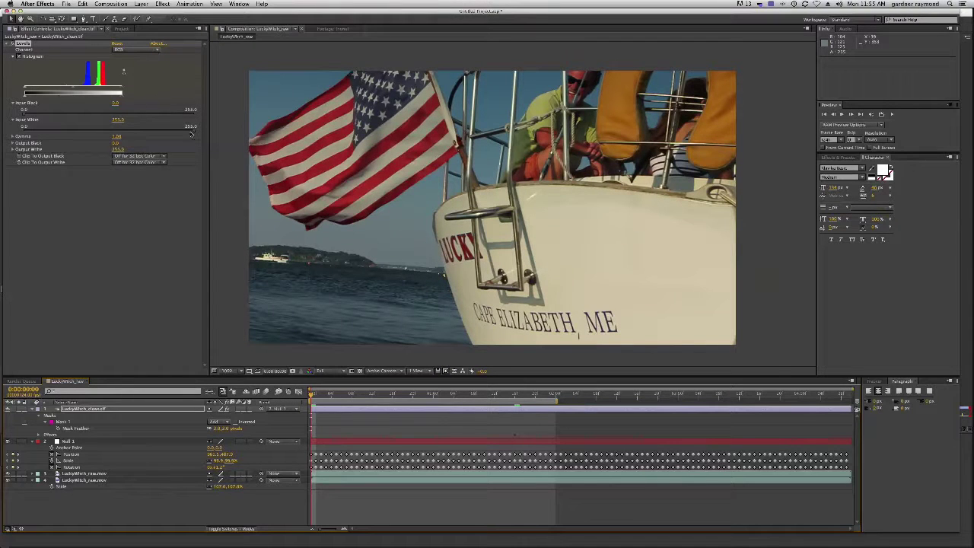
# Step: Raise, then lower, Levels Input Black until the patch's tone matches the hull
pyautogui.moveTo(24, 114); pyautogui.dragTo(29, 115)
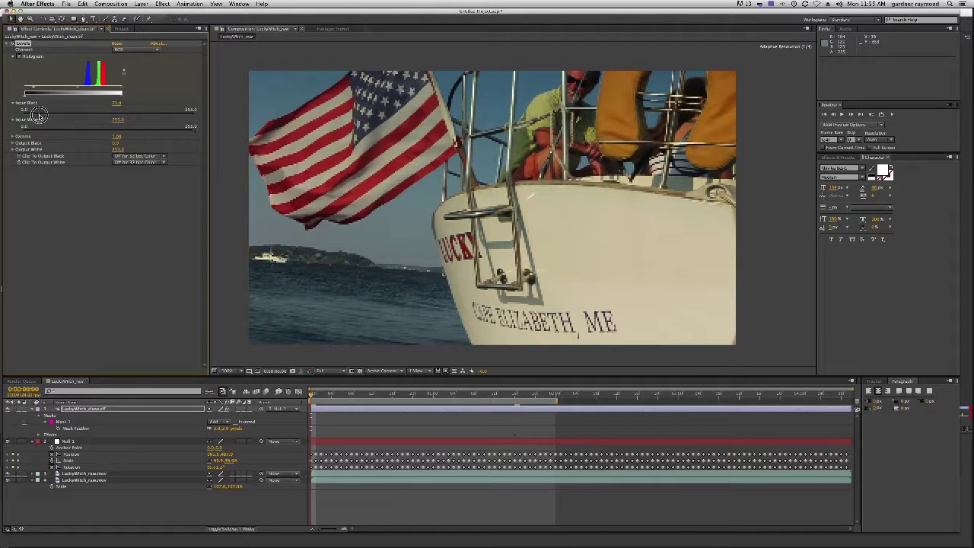
pyautogui.moveTo(35, 116); pyautogui.dragTo(35, 116)
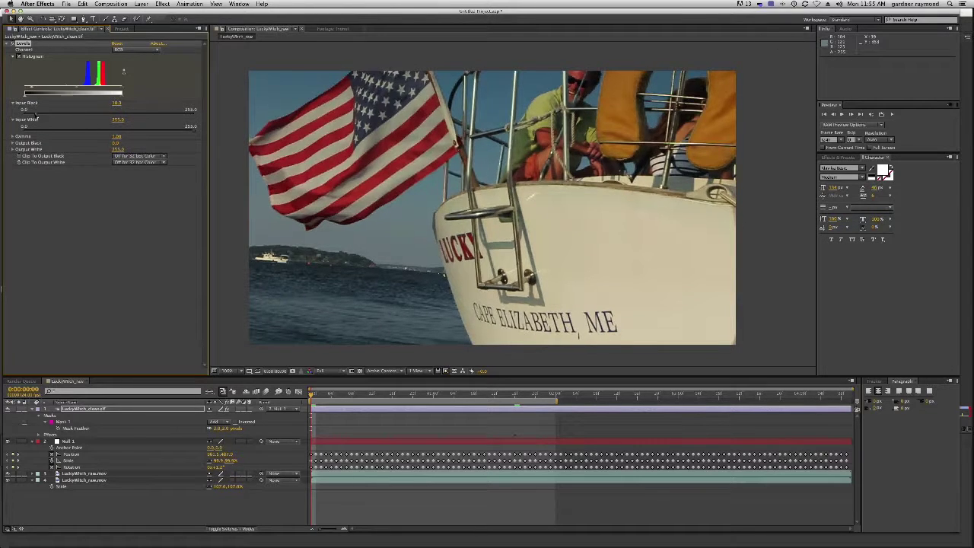
pyautogui.moveTo(35, 116)
pyautogui.mouseDown()
pyautogui.moveTo(55, 115)
pyautogui.moveTo(46, 118)
pyautogui.mouseUp()
pyautogui.click(45, 114)
pyautogui.moveTo(45, 114); pyautogui.dragTo(45, 119)
pyautogui.moveTo(44, 115); pyautogui.dragTo(43, 119)
pyautogui.click(518, 395)
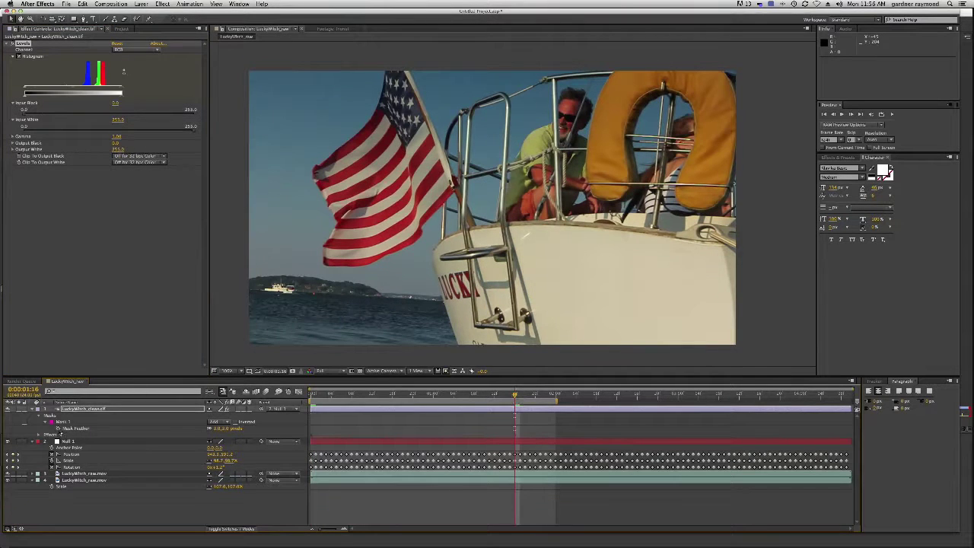
# Step: Reset Mask 1's feather to 0, raise it to about 23 pixels, and show all mask properties
pyautogui.click(62, 421)
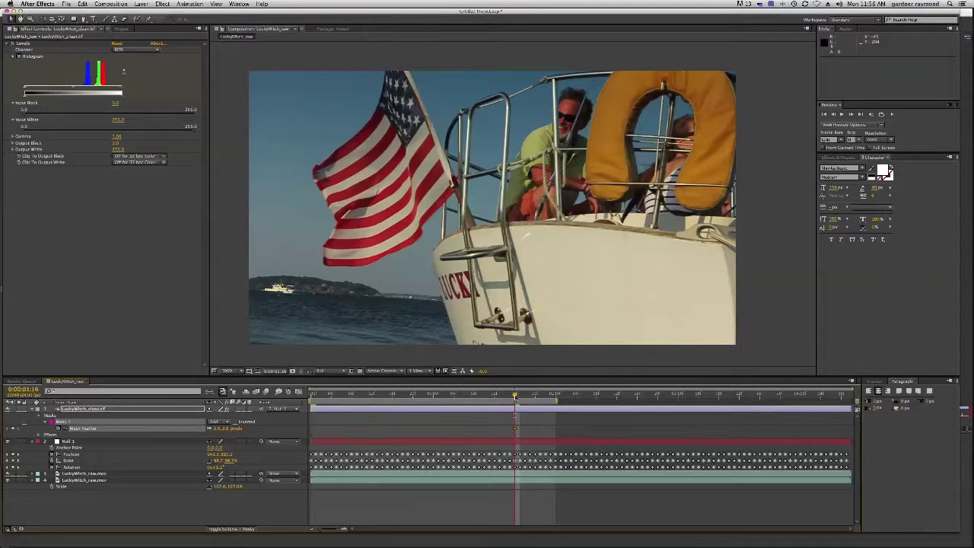
pyautogui.press('KP_0')
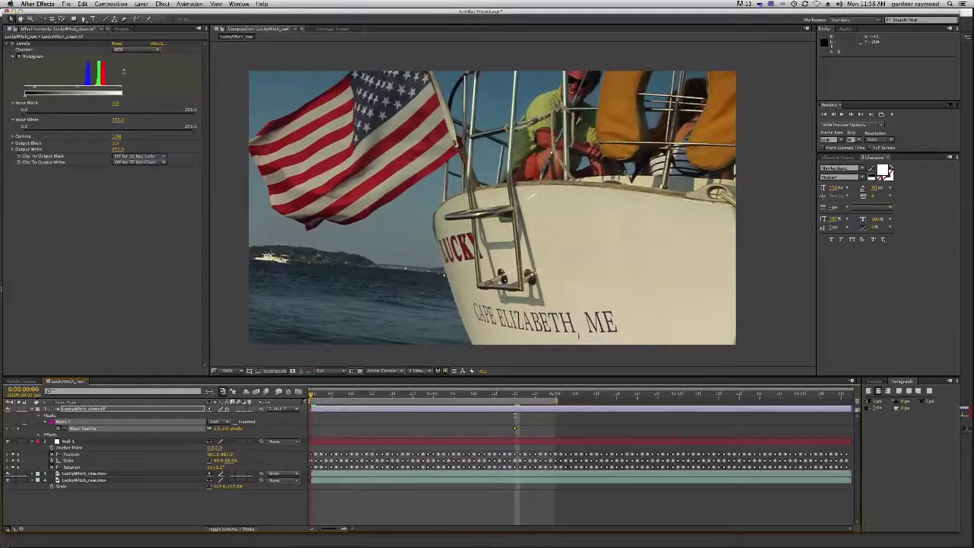
pyautogui.click(227, 428)
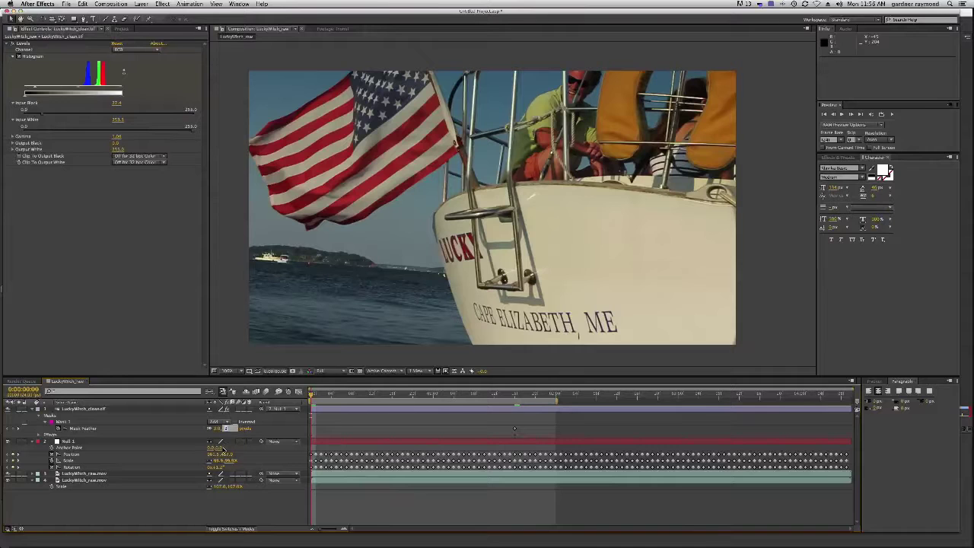
pyautogui.press('Return')
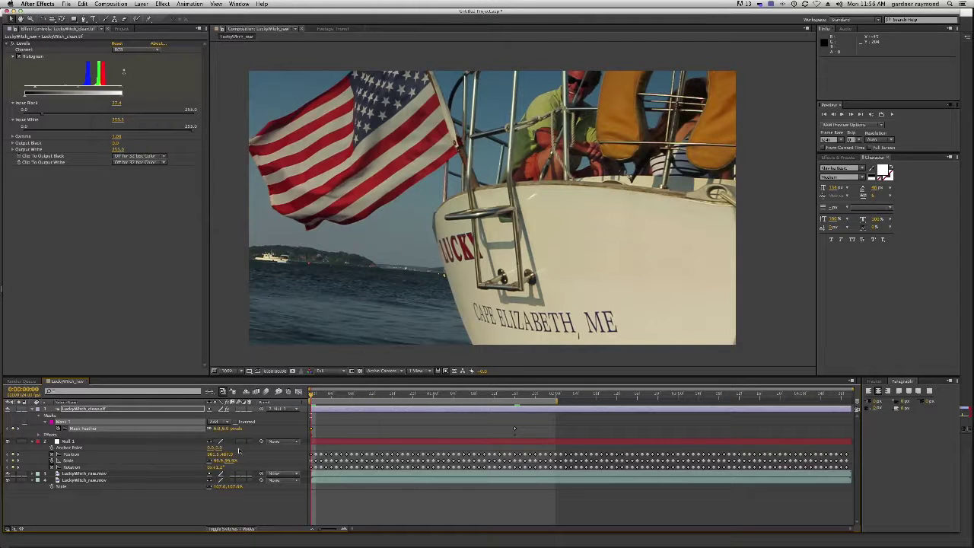
pyautogui.moveTo(225, 432); pyautogui.dragTo(228, 429)
pyautogui.click(67, 423)
pyautogui.press('m')
pyautogui.press('m')
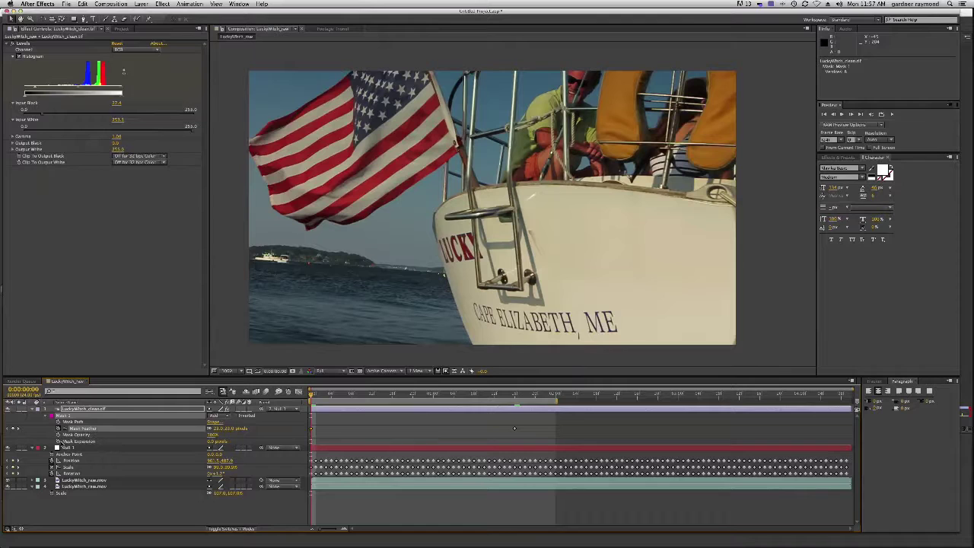
# Step: Move the Mask Expansion keyframe later and adjust the Mask Expansion amount
pyautogui.click(70, 441)
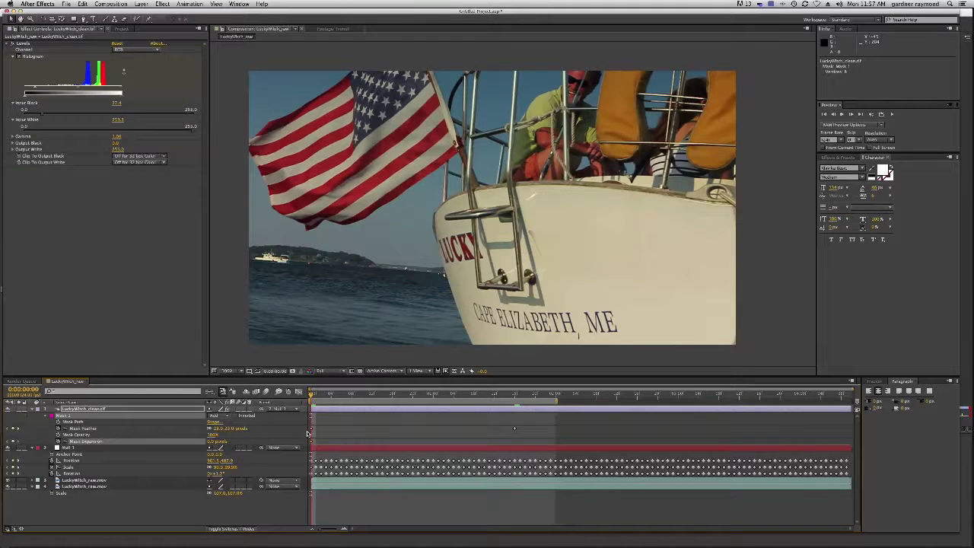
pyautogui.moveTo(460, 449); pyautogui.dragTo(514, 449)
pyautogui.moveTo(210, 443); pyautogui.dragTo(219, 441)
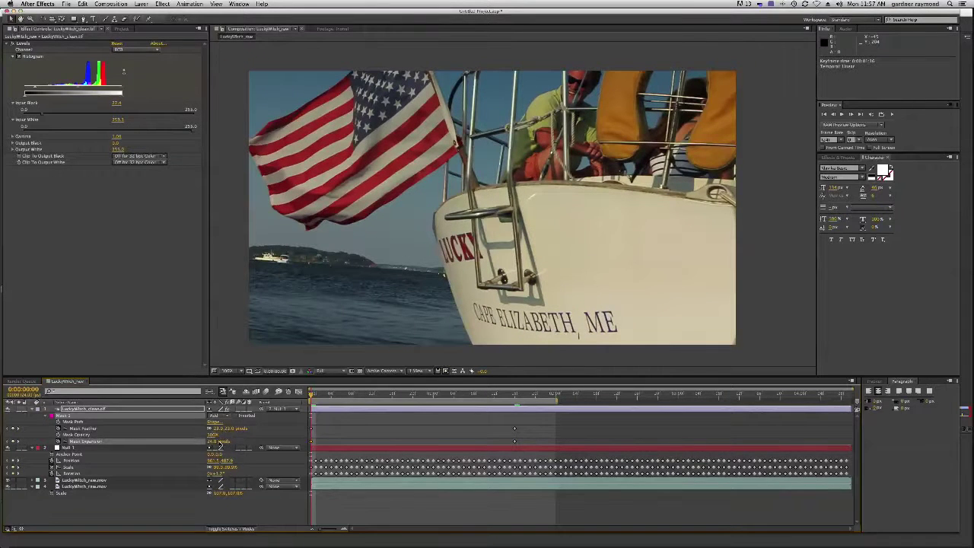
pyautogui.moveTo(331, 395); pyautogui.dragTo(264, 401)
# Step: Play a RAM preview of the patched shot, stop it, and step to about 0:00:01:12
pyautogui.press('KP_0')
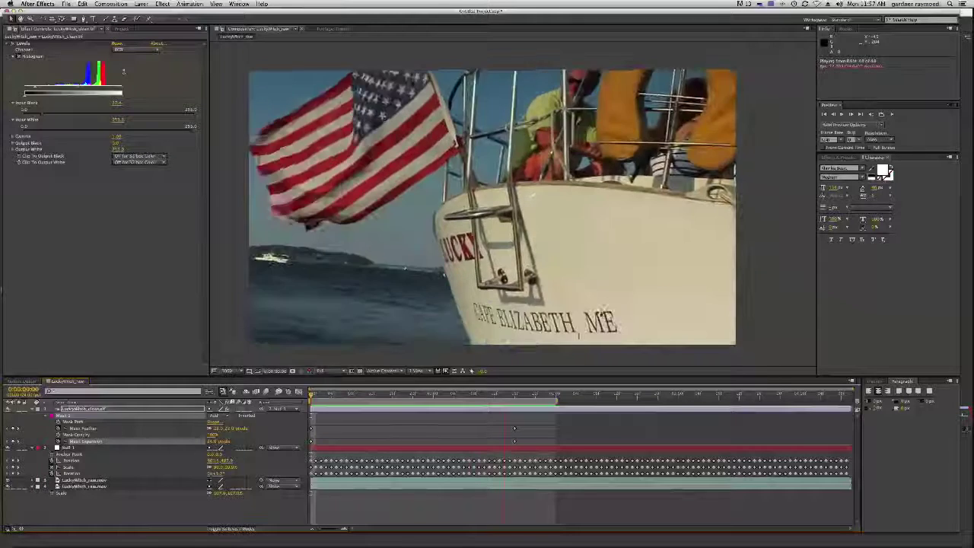
pyautogui.press('space')
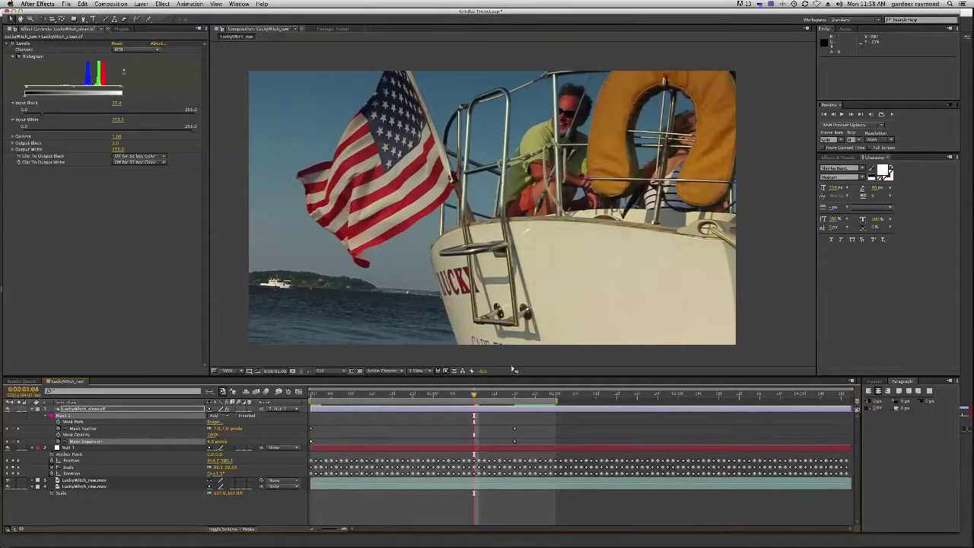
pyautogui.moveTo(476, 394)
pyautogui.mouseDown()
pyautogui.moveTo(513, 395)
pyautogui.moveTo(318, 395)
pyautogui.moveTo(464, 400)
pyautogui.mouseUp()
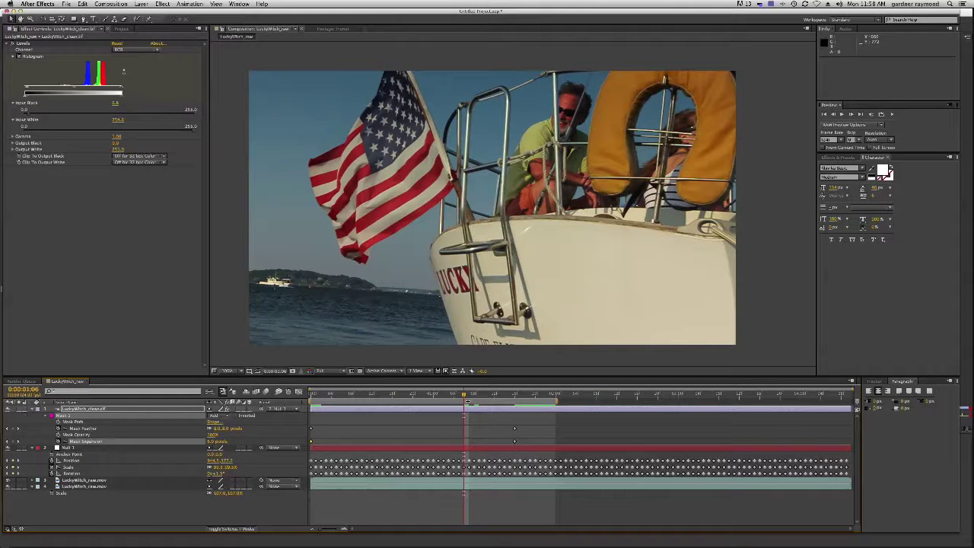